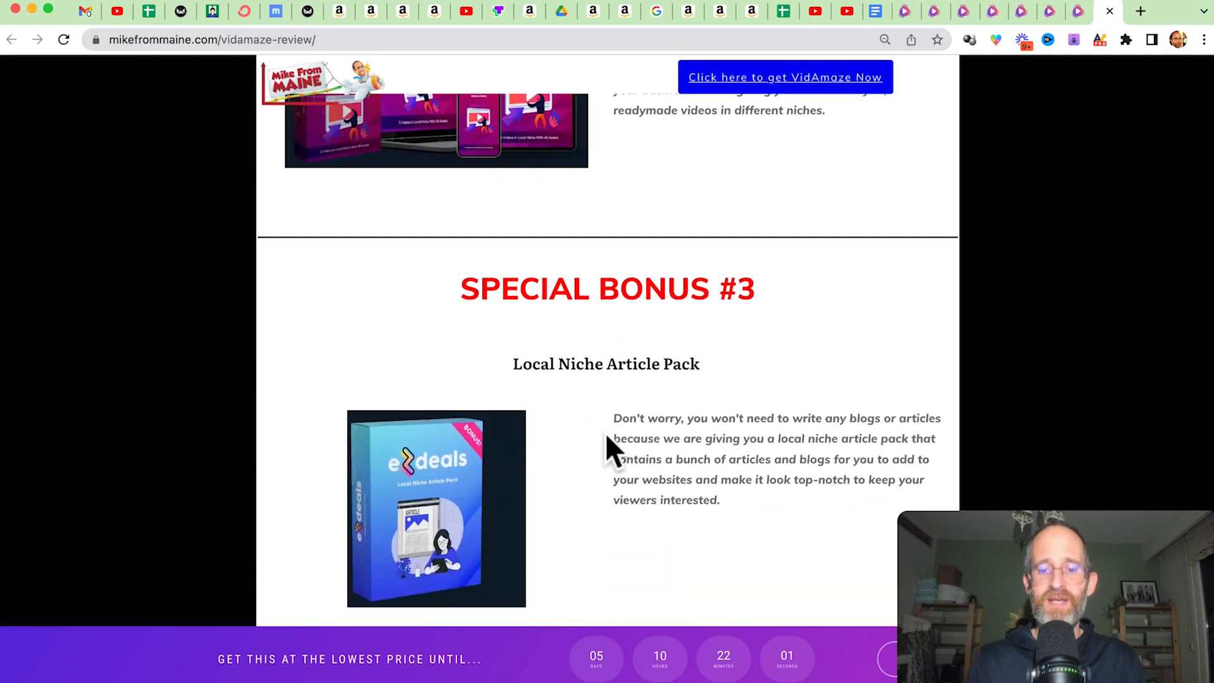
scroll(607, 436, down, 15)
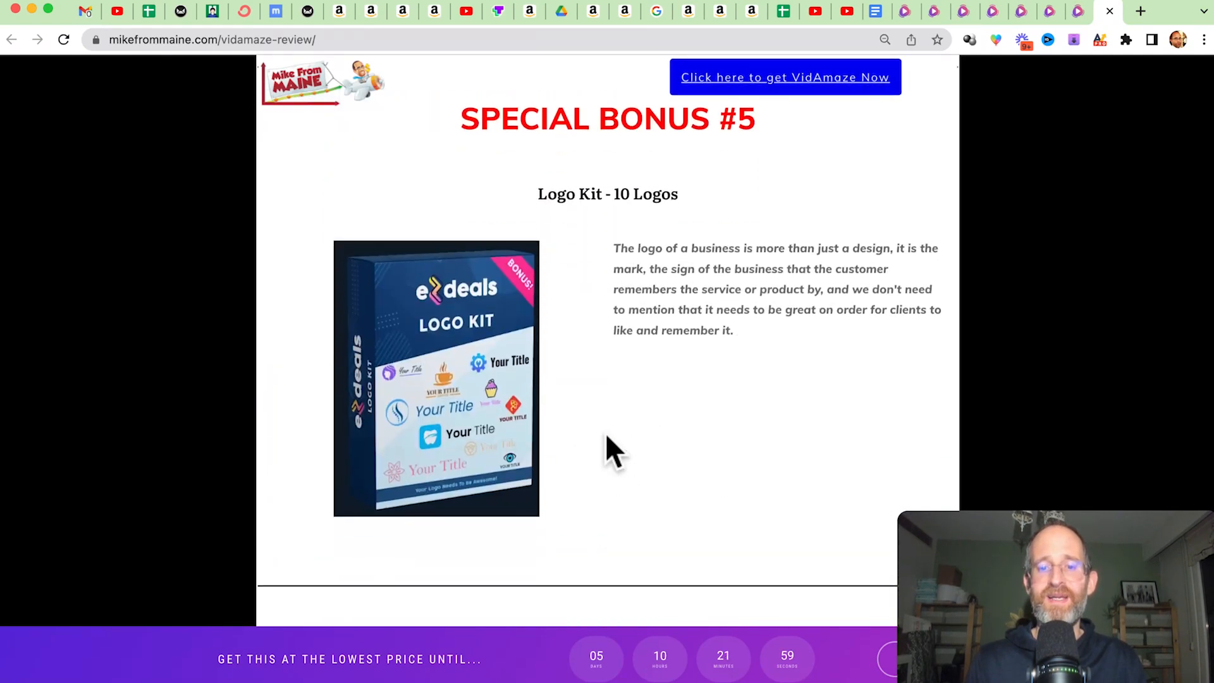
Look through the special bonuses on the VidAmaze review page and return to the offer links at its start.
scroll(607, 436, up, 20)
scroll(605, 433, up, 15)
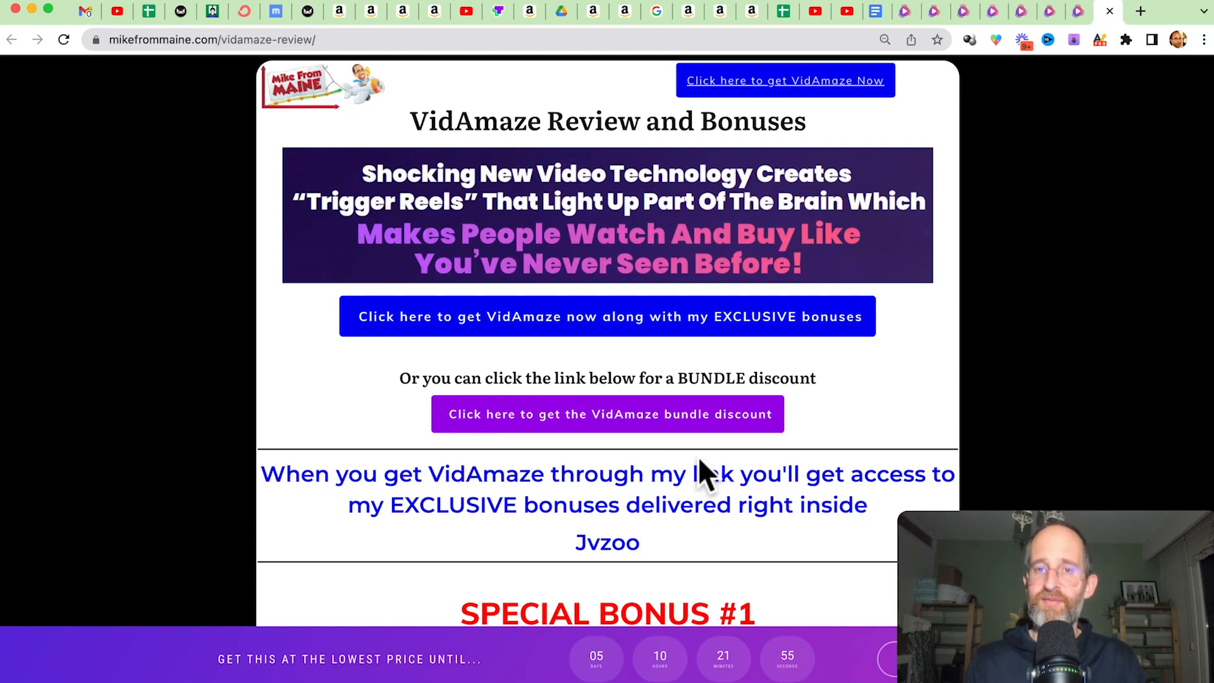
Open the VidAmaze sales page and read from its headline through the product introduction, the science section and the ready-made video niches.
click(870, 302)
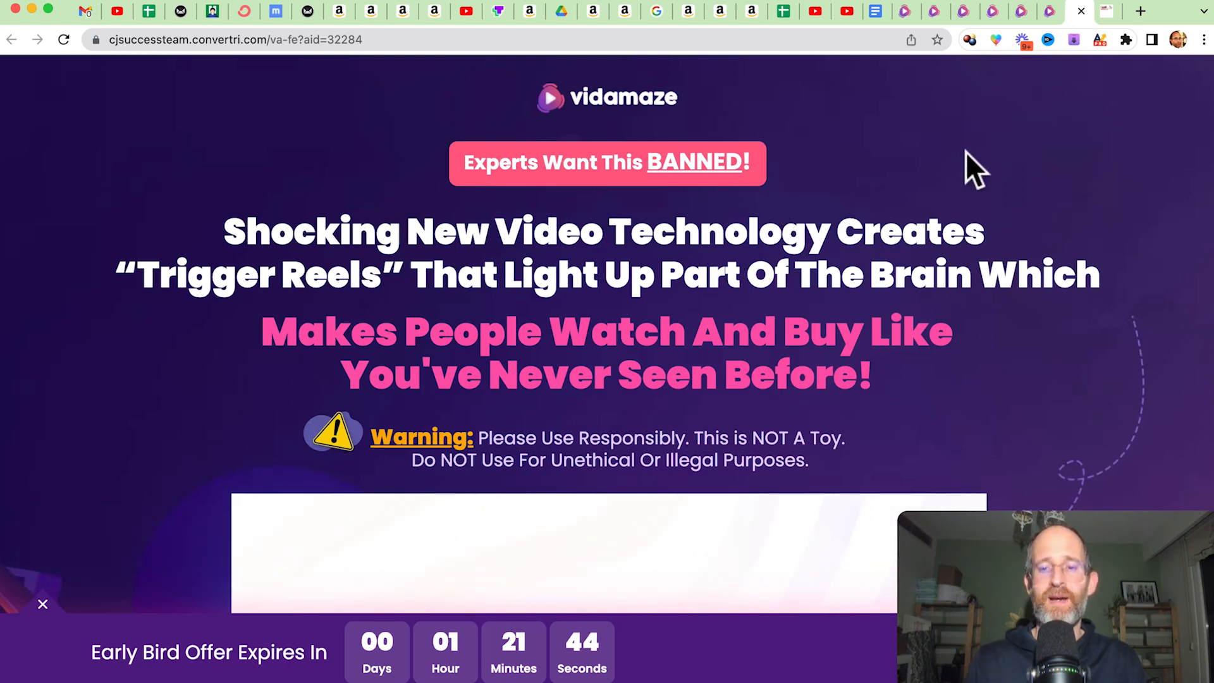
scroll(923, 158, down, 3)
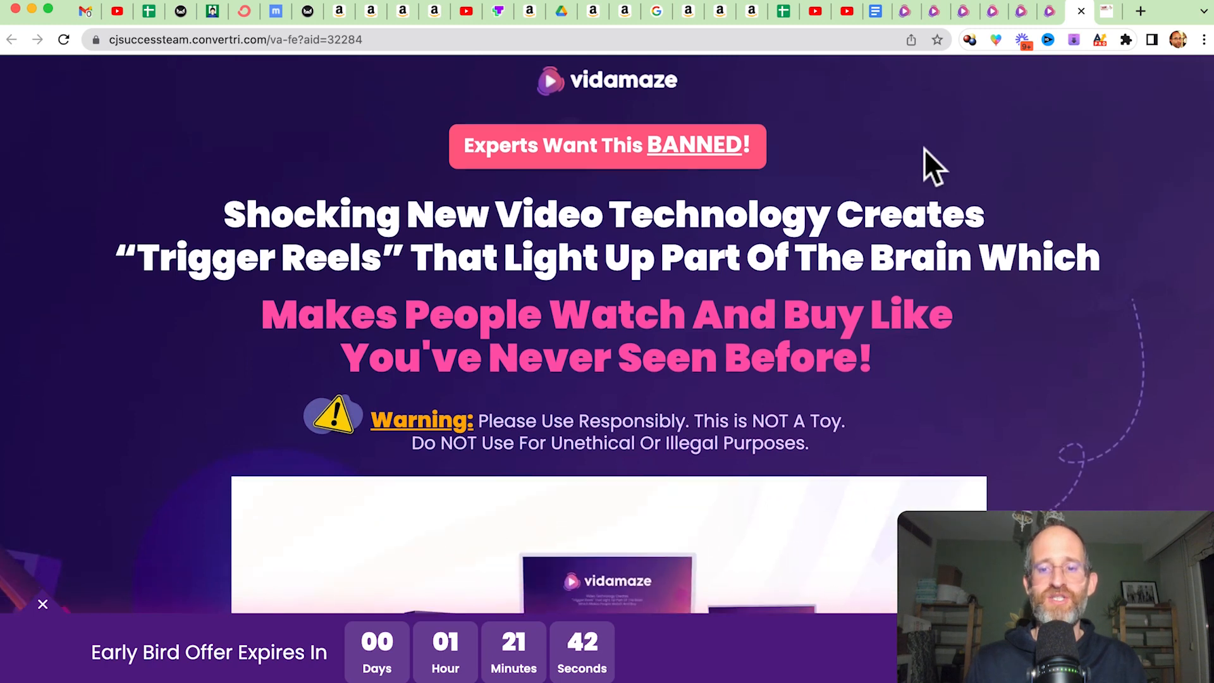
scroll(925, 154, down, 10)
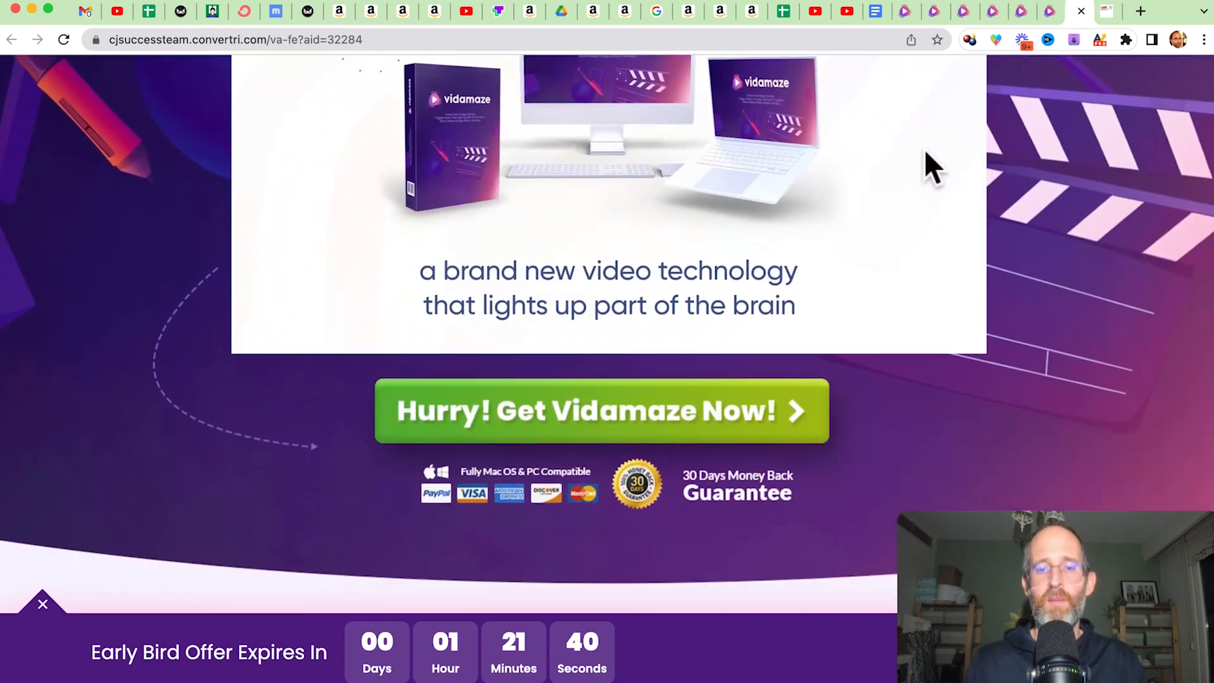
scroll(925, 152, down, 12)
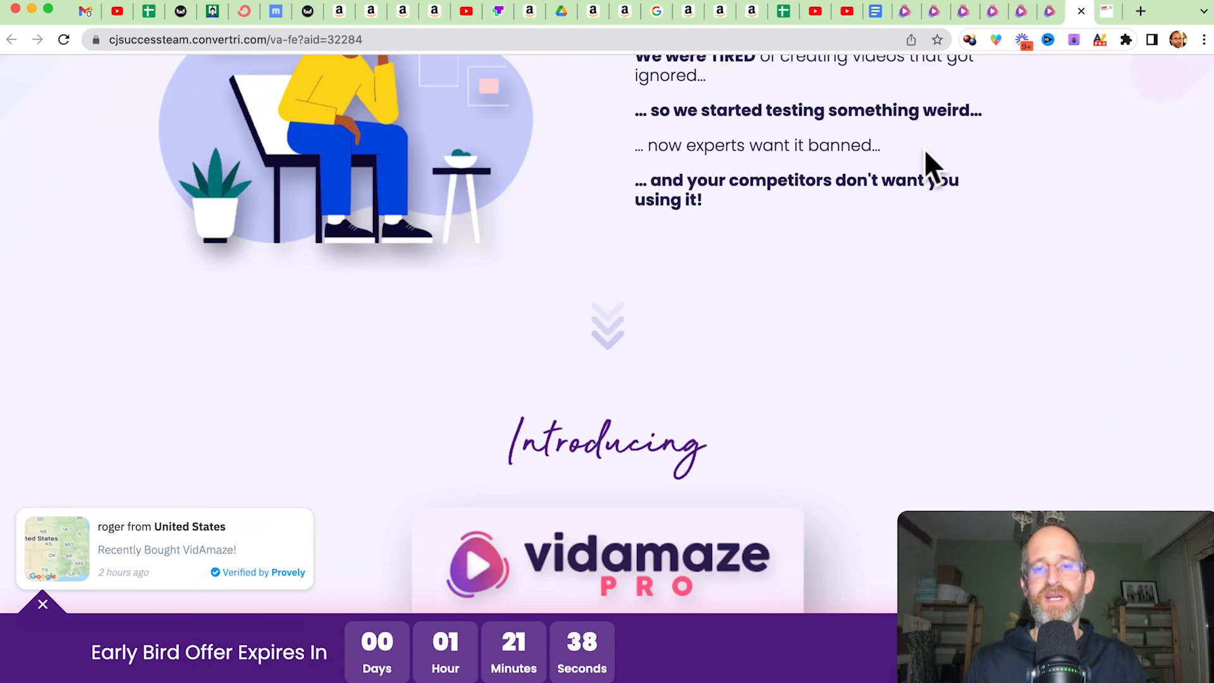
scroll(926, 153, down, 9)
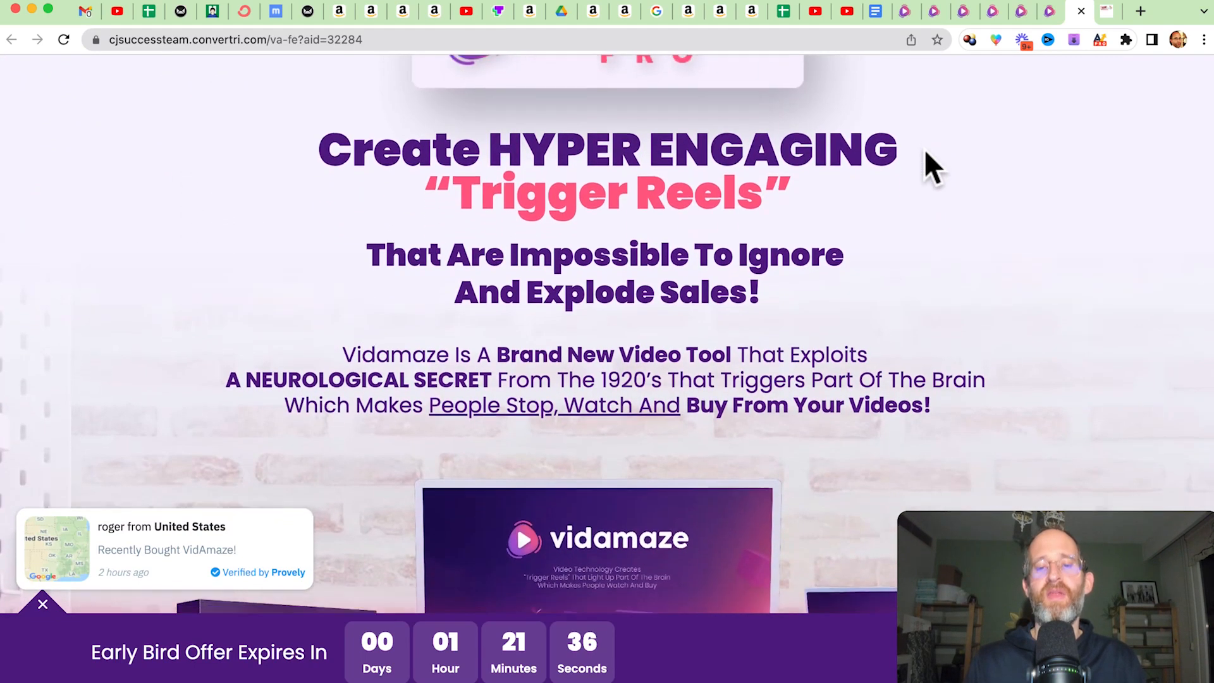
scroll(925, 151, down, 10)
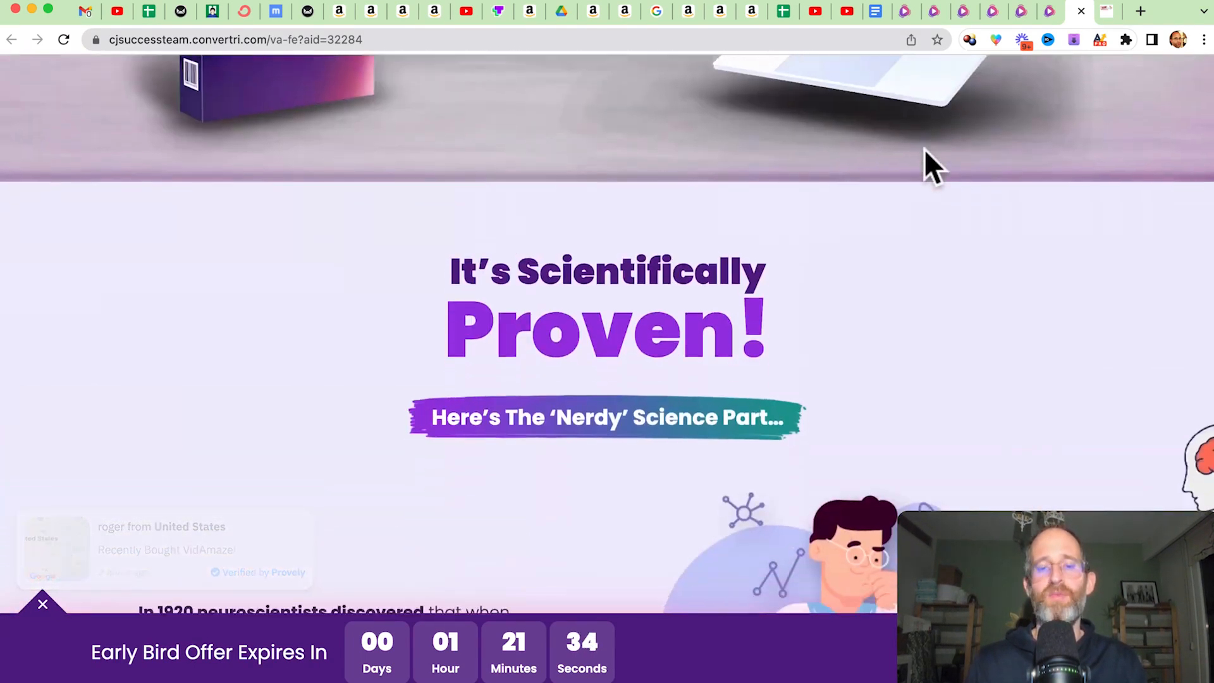
scroll(925, 151, down, 8)
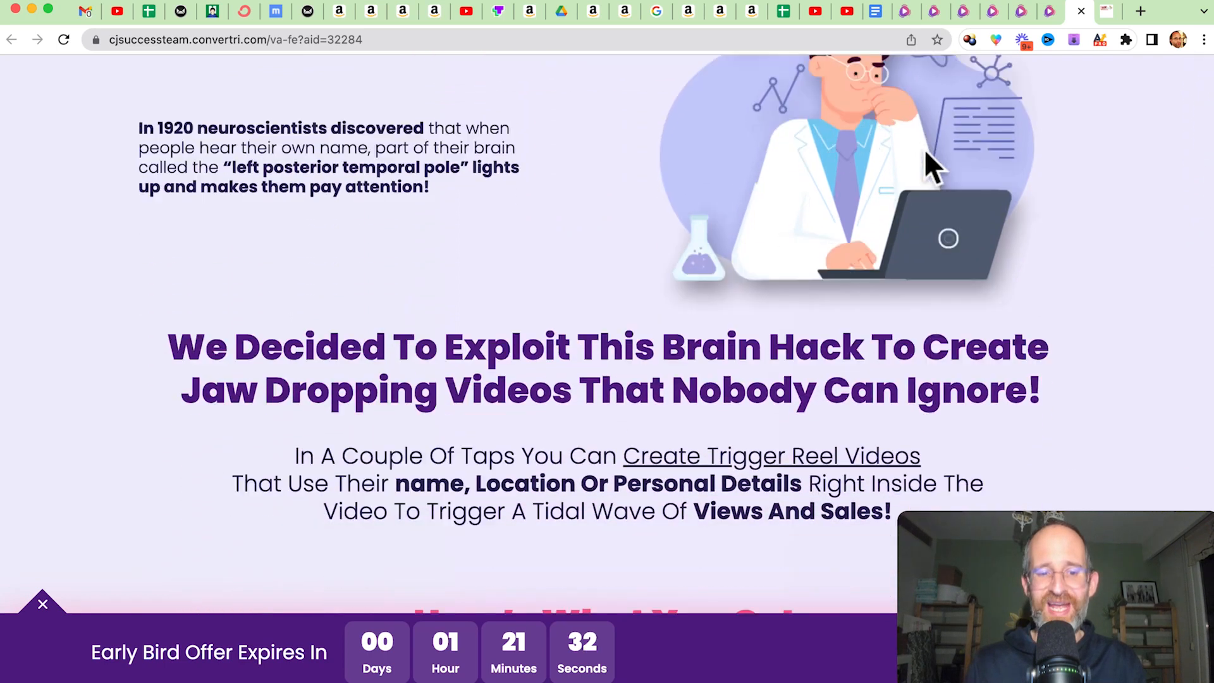
scroll(924, 149, down, 8)
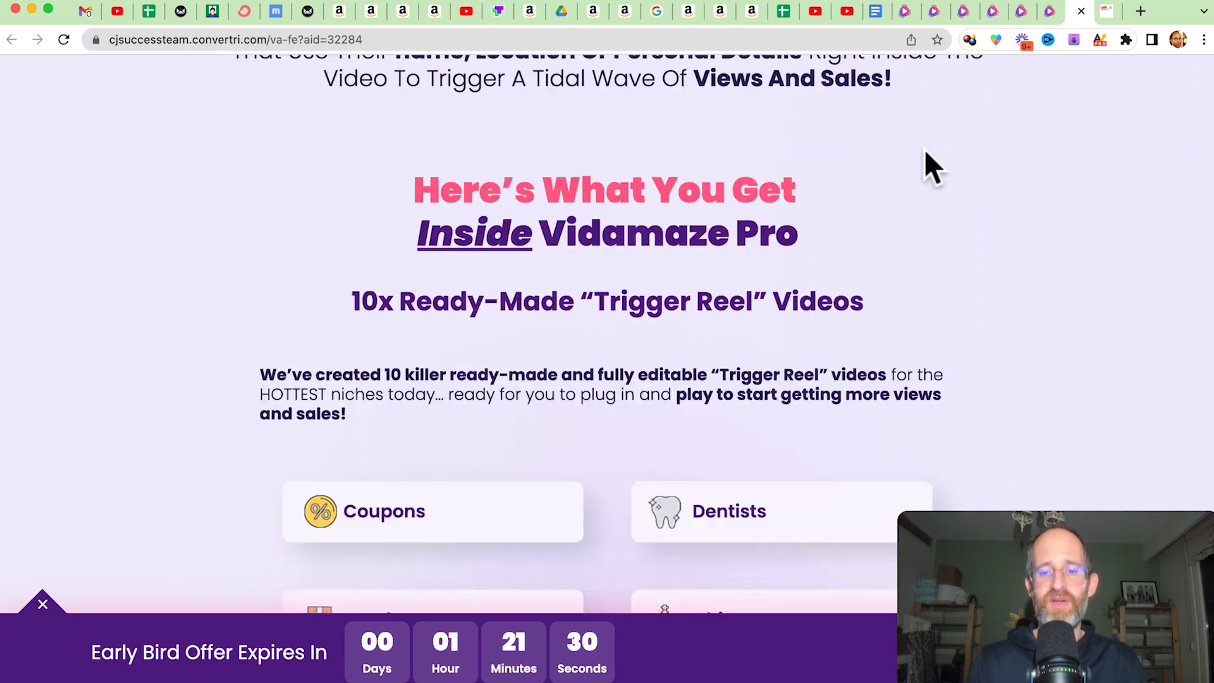
scroll(925, 150, down, 15)
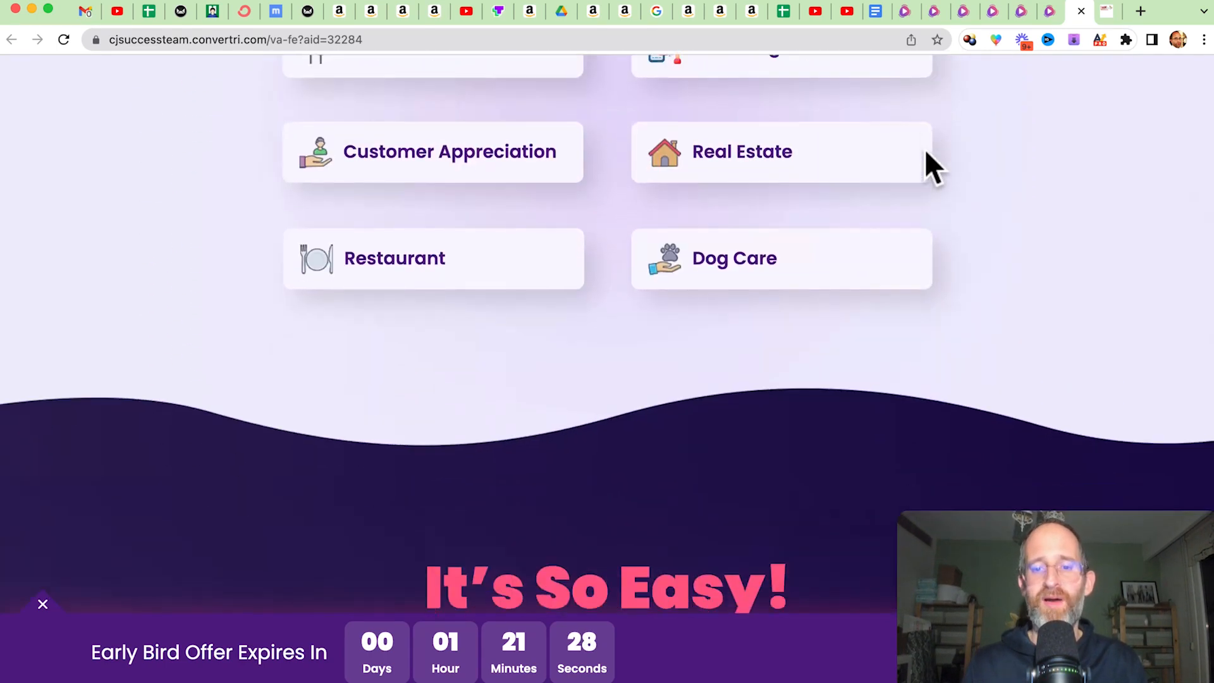
Examine the sales page's three-step workflow and the use cases for cold emailing, local Facebook ads, winning clients and selling to a list.
scroll(924, 146, down, 4)
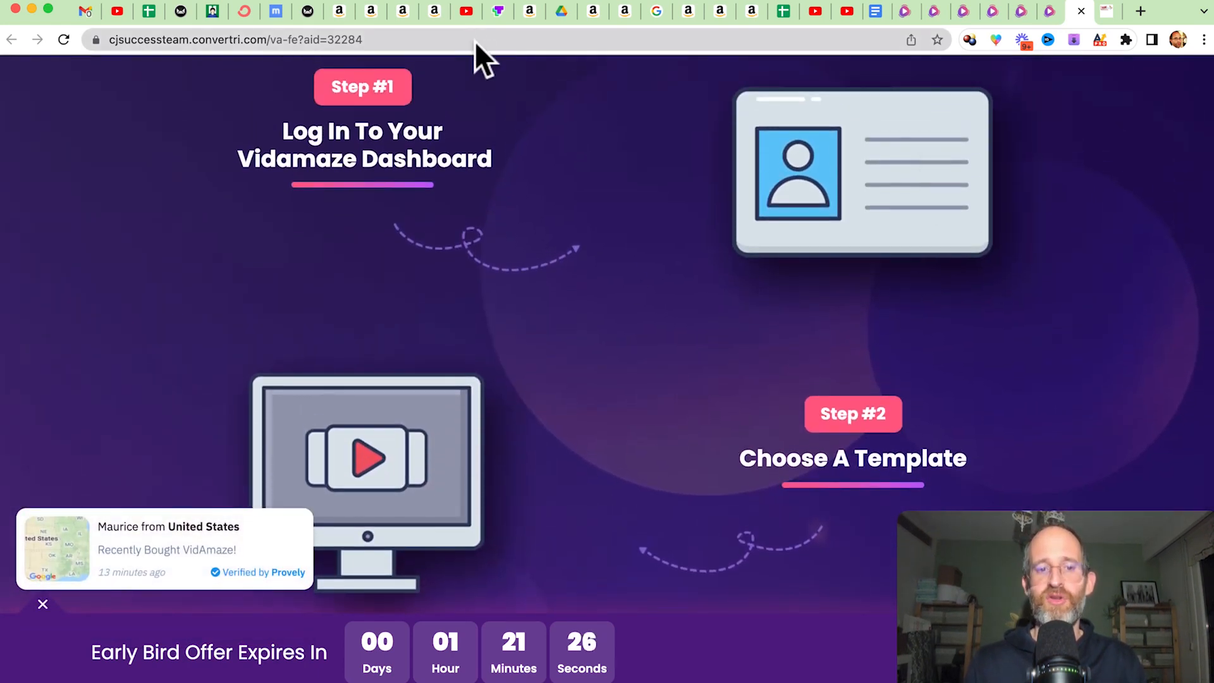
scroll(649, 296, down, 9)
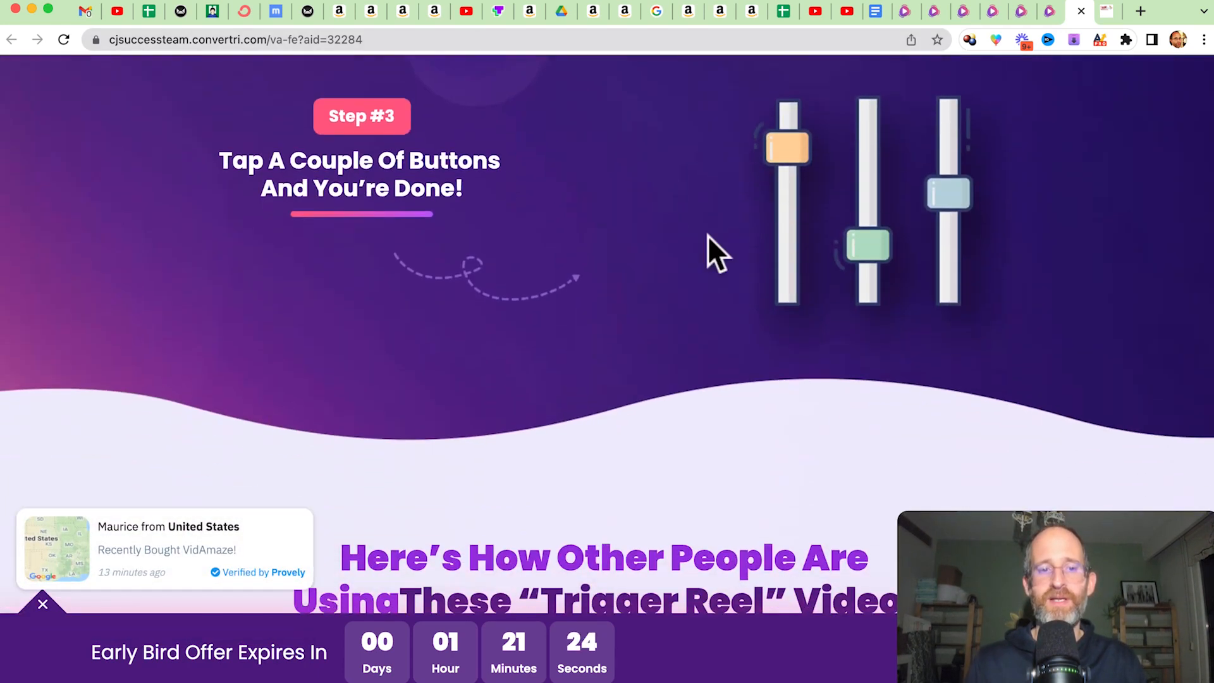
scroll(564, 194, down, 9)
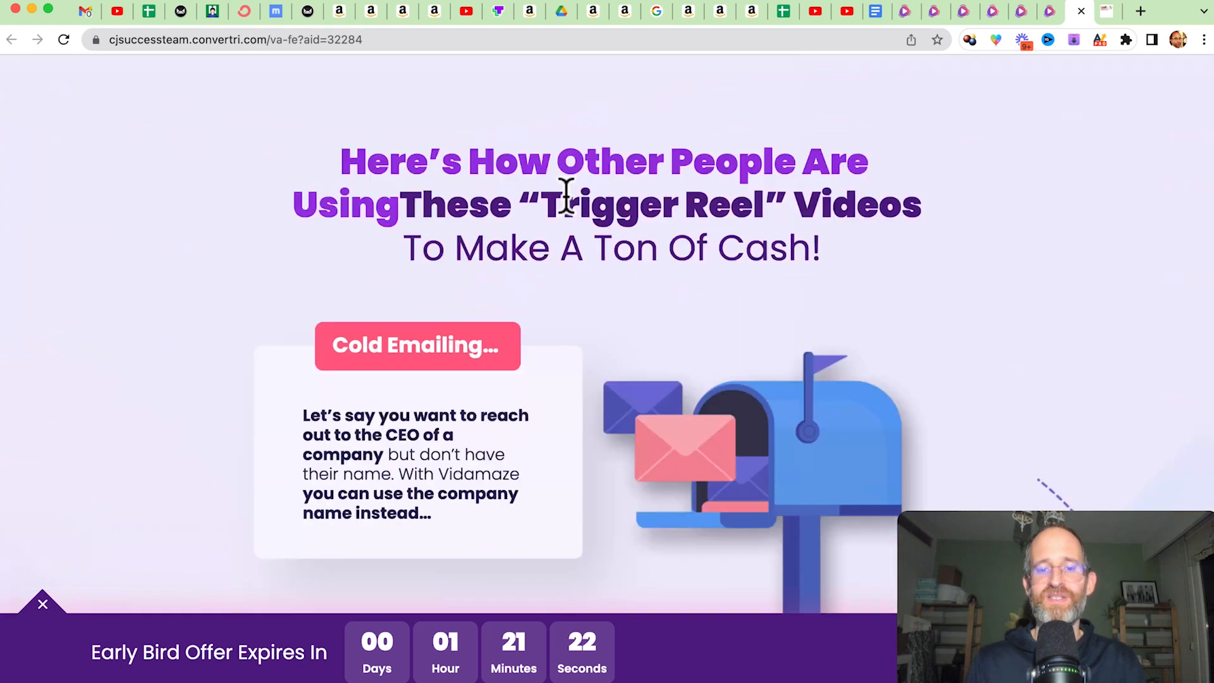
scroll(564, 193, down, 8)
scroll(564, 193, up, 11)
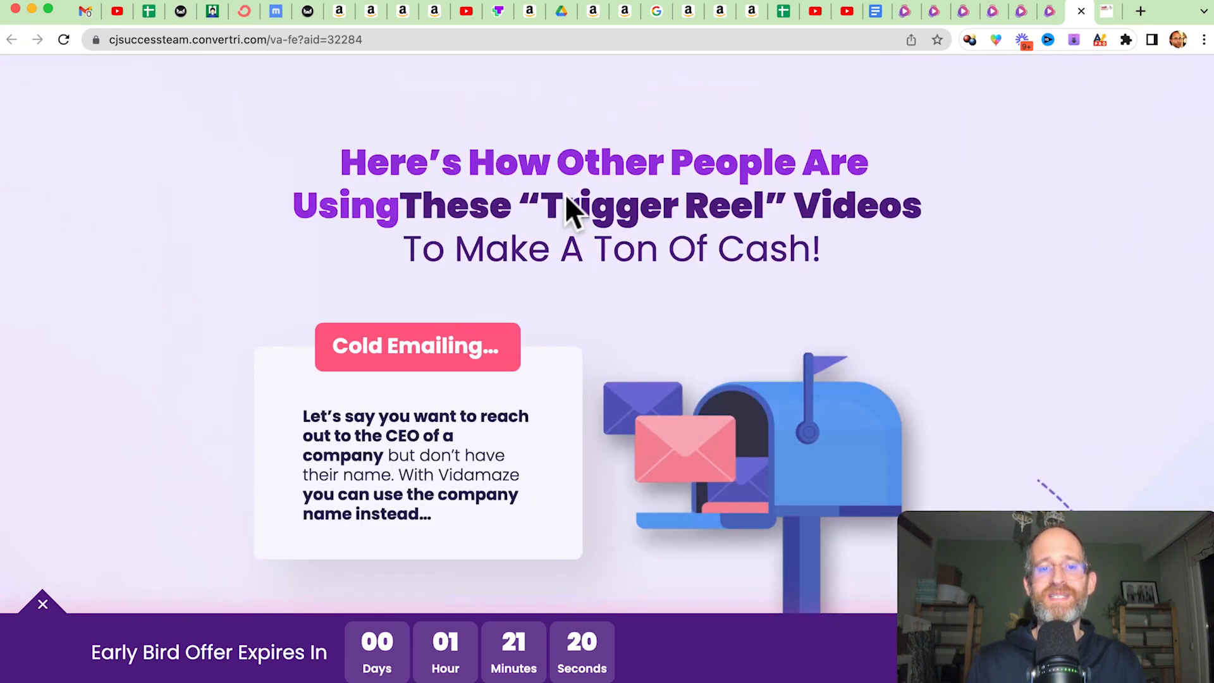
scroll(566, 197, down, 5)
scroll(423, 146, down, 5)
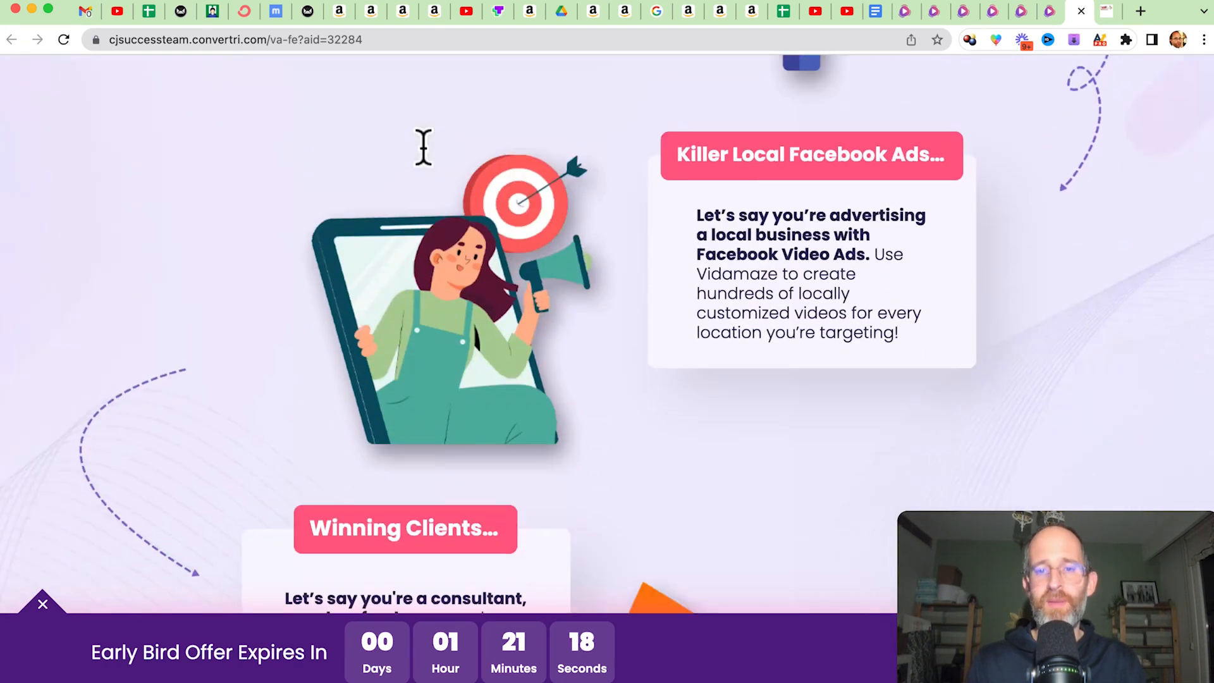
scroll(563, 145, up, 2)
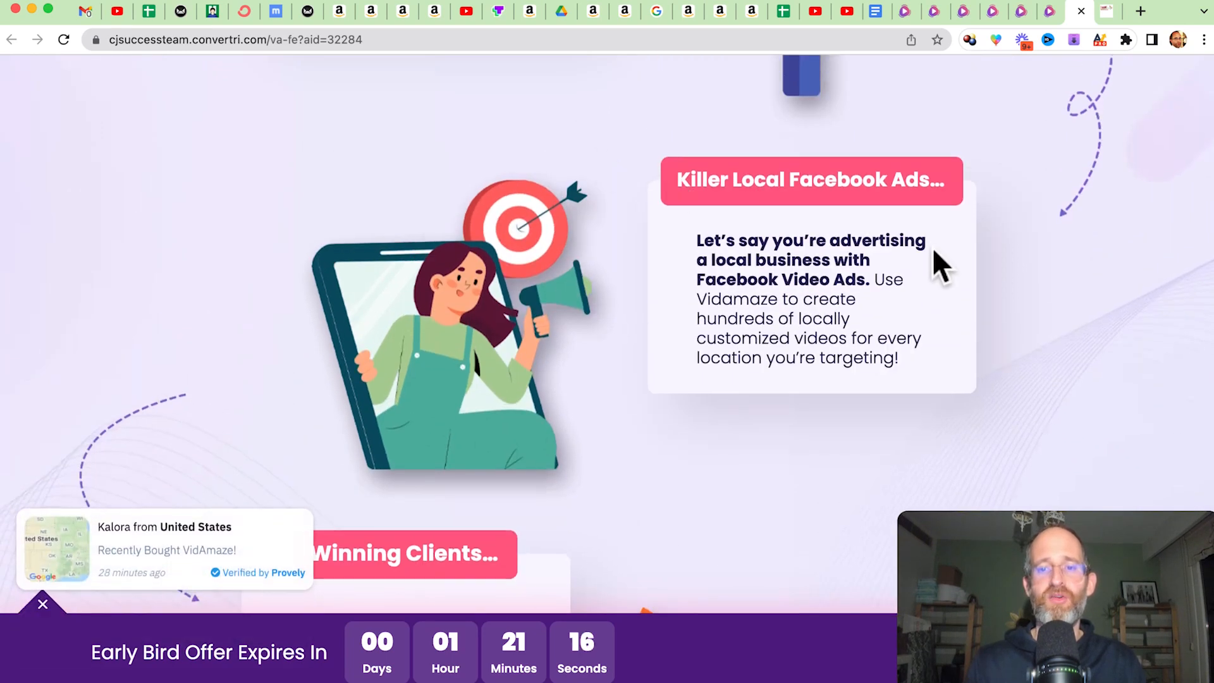
scroll(933, 251, down, 4)
scroll(731, 295, down, 12)
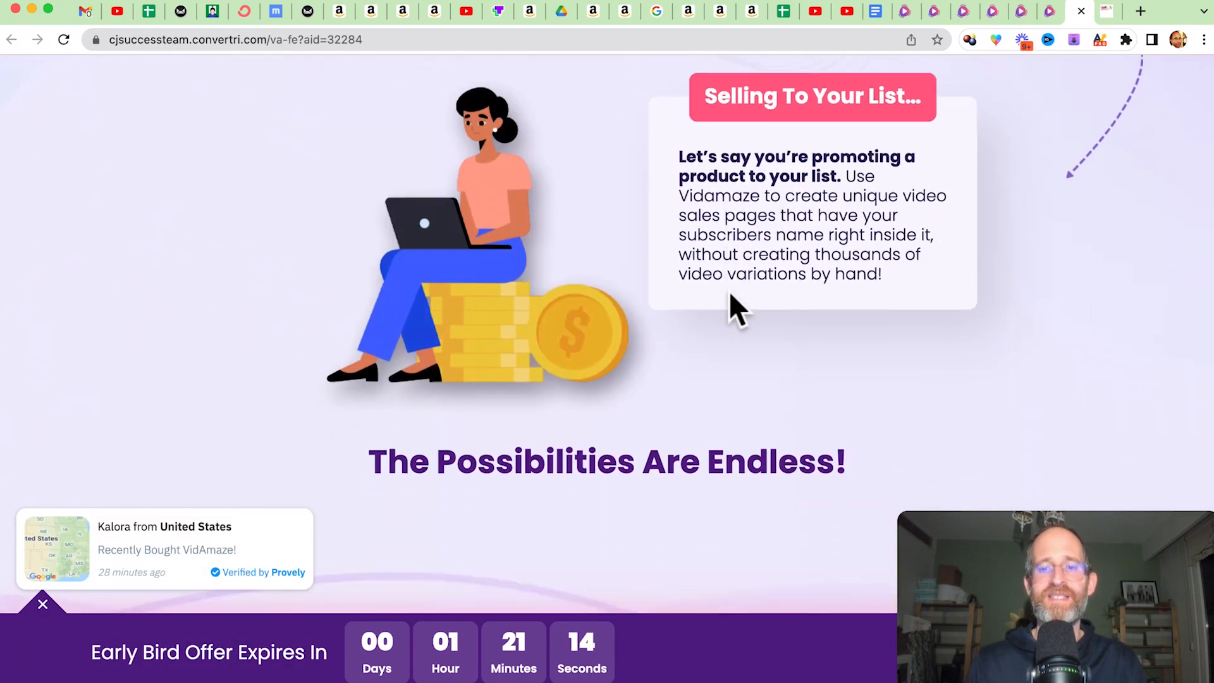
Review the template, video import and cost sections of the sales page, and go back to the sample "Trigger Reels" videos.
scroll(730, 294, down, 15)
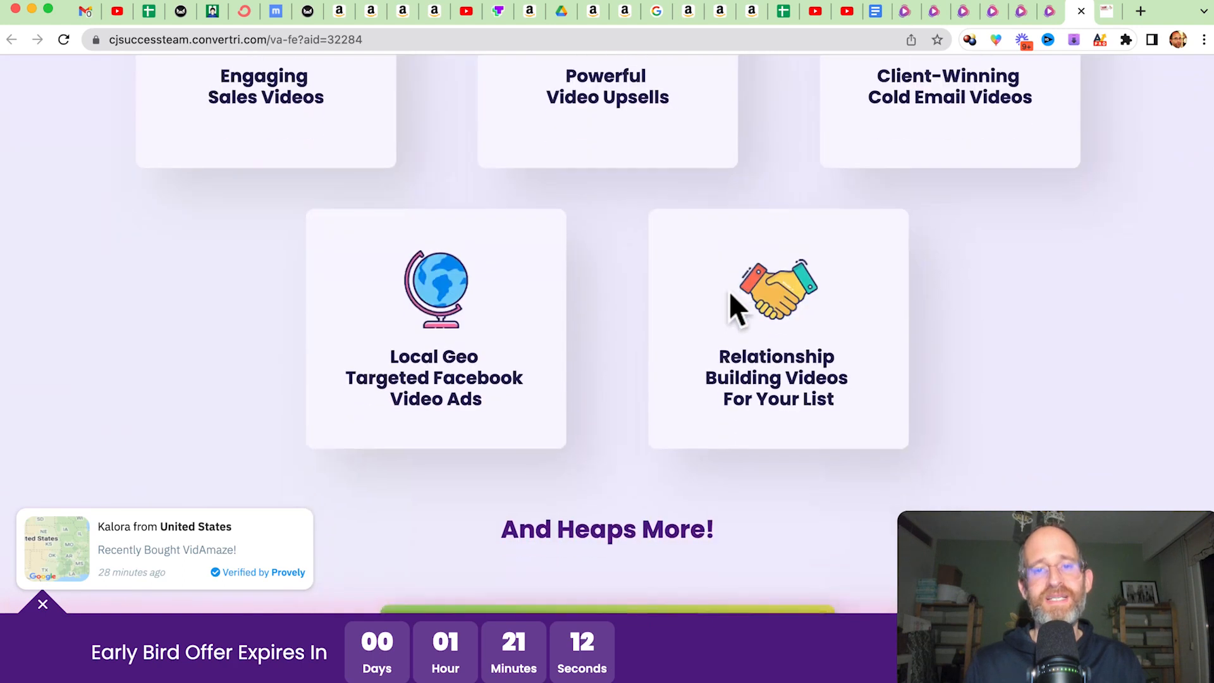
scroll(730, 292, down, 15)
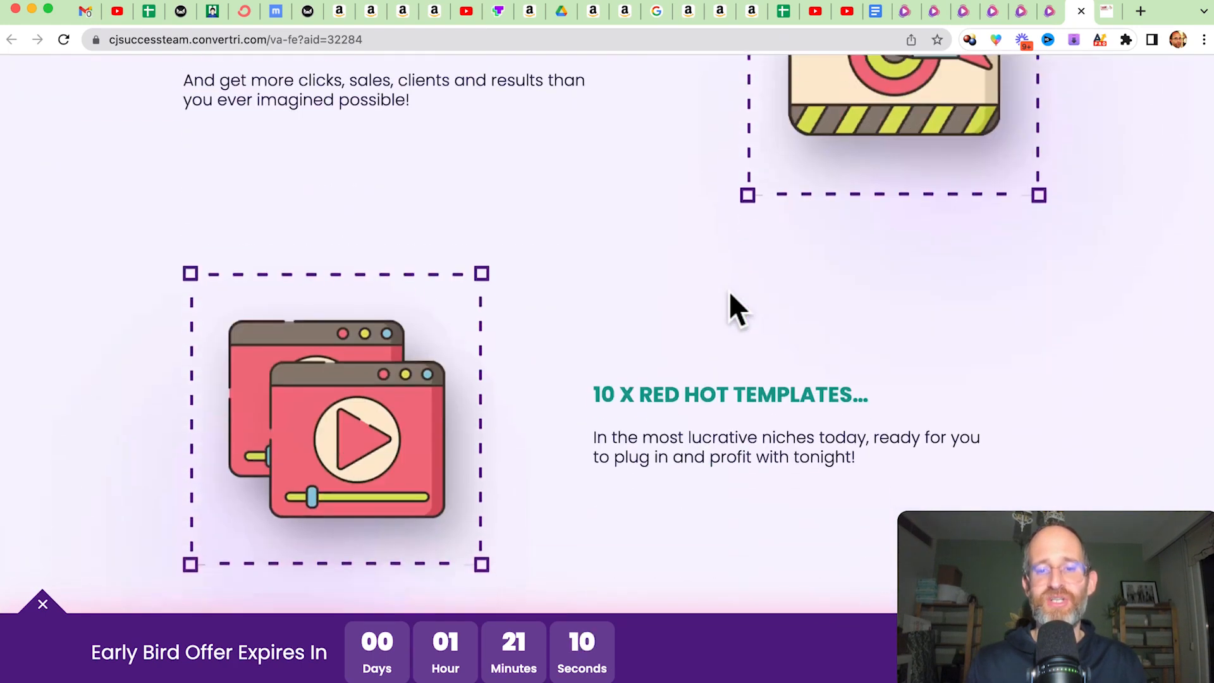
scroll(730, 293, down, 12)
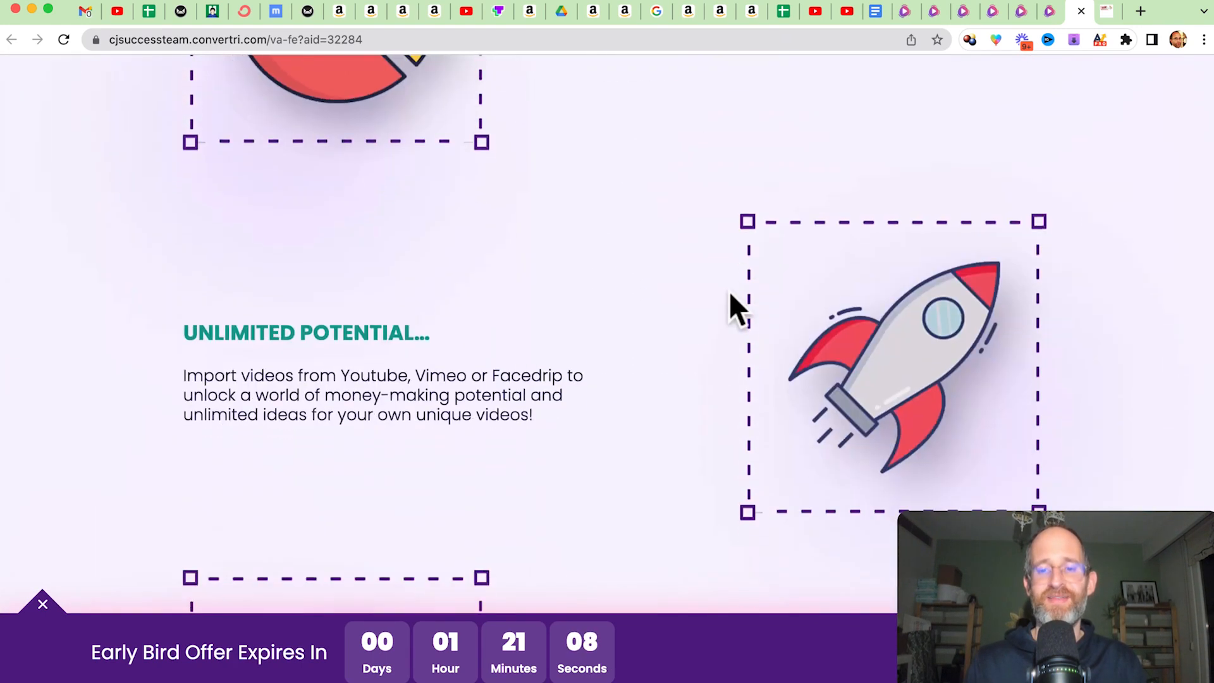
scroll(731, 293, down, 20)
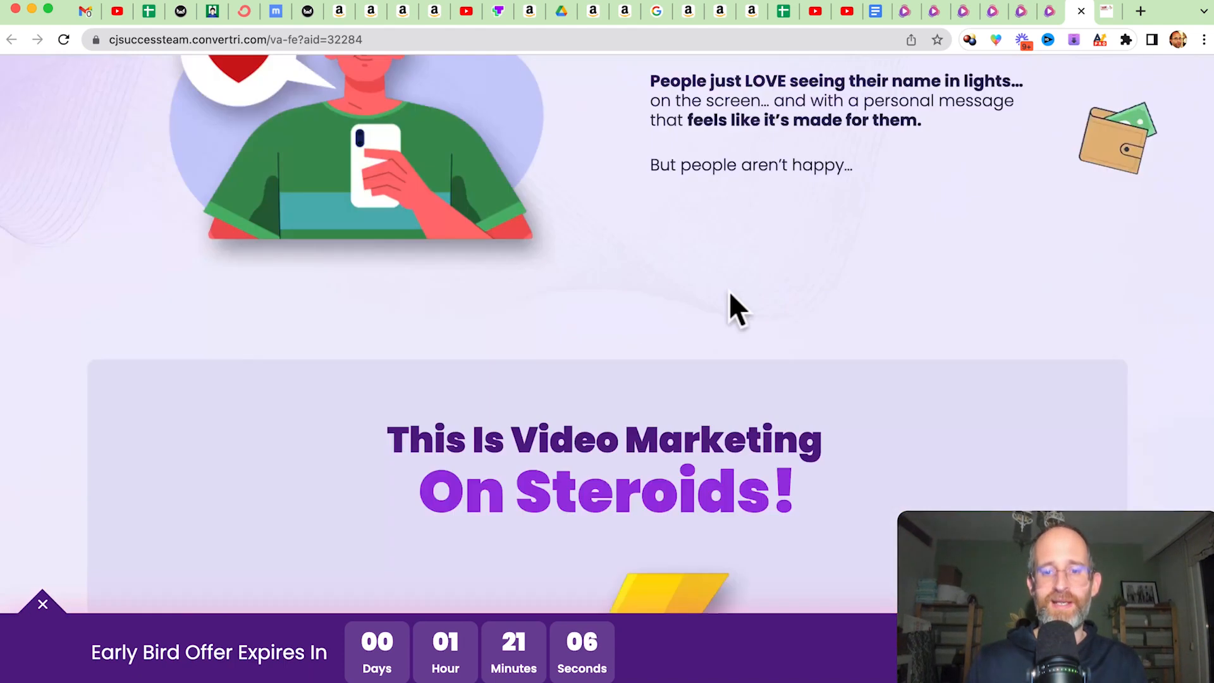
scroll(731, 292, down, 20)
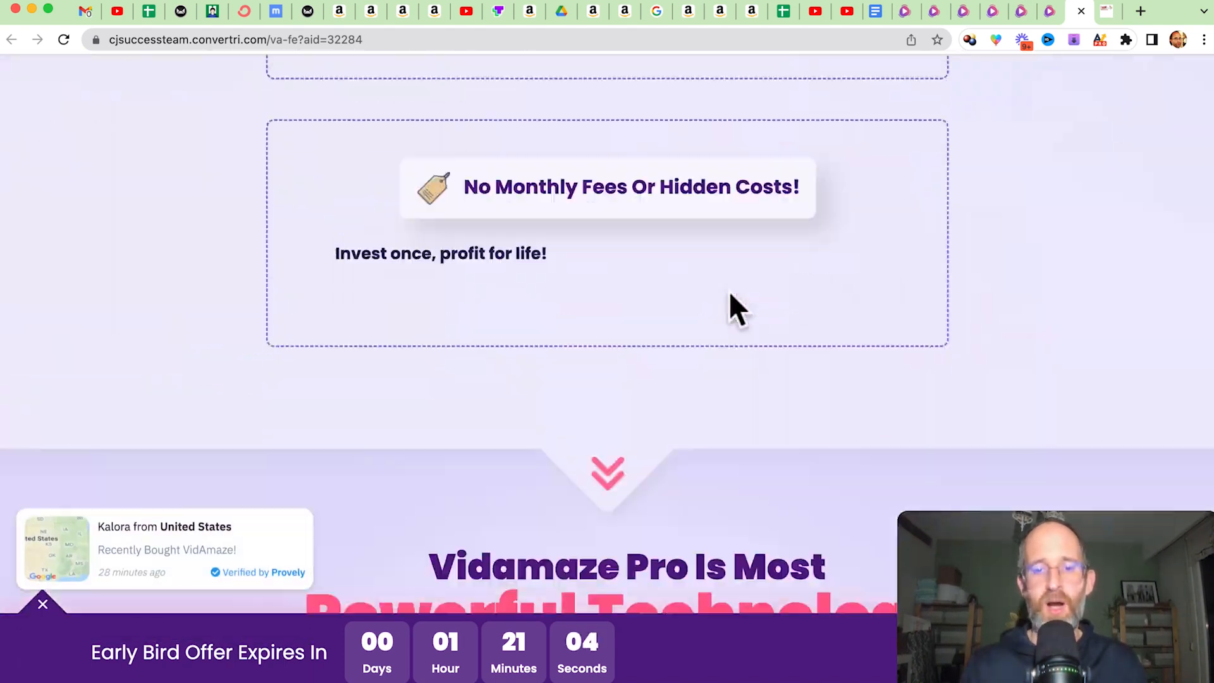
scroll(715, 195, down, 20)
scroll(715, 194, up, 15)
scroll(713, 194, up, 15)
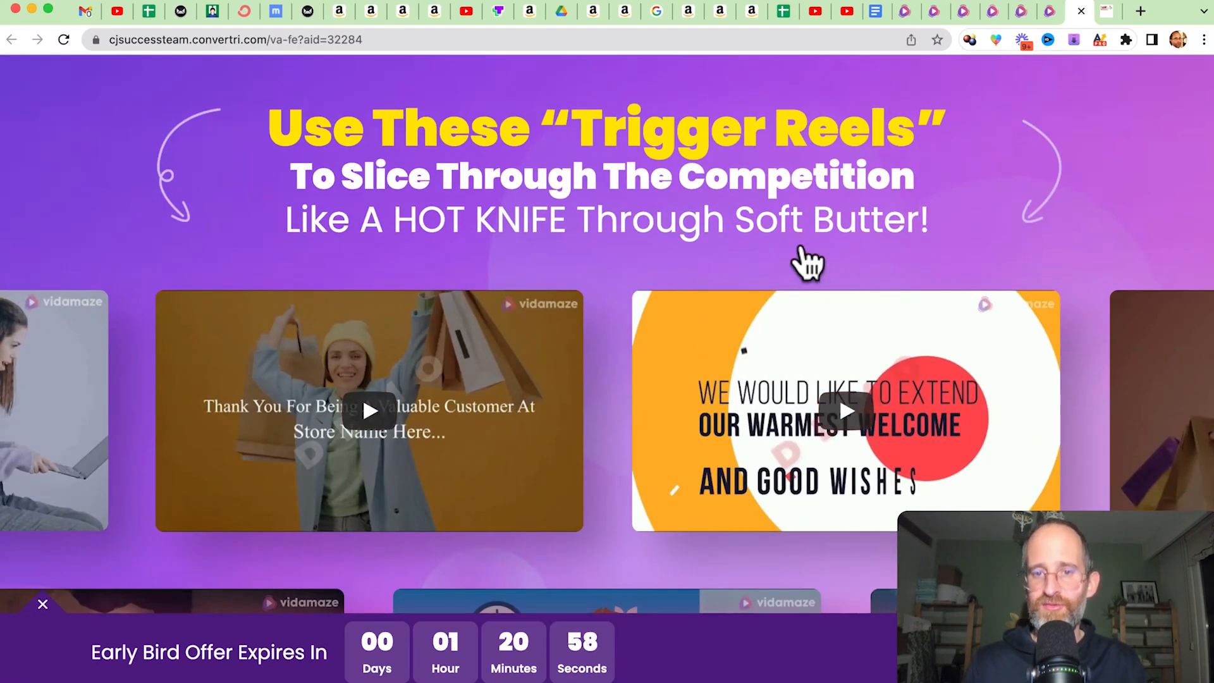
Read the rest of the sales page, from the money-back guarantee to the price and purchase offer.
scroll(649, 236, down, 20)
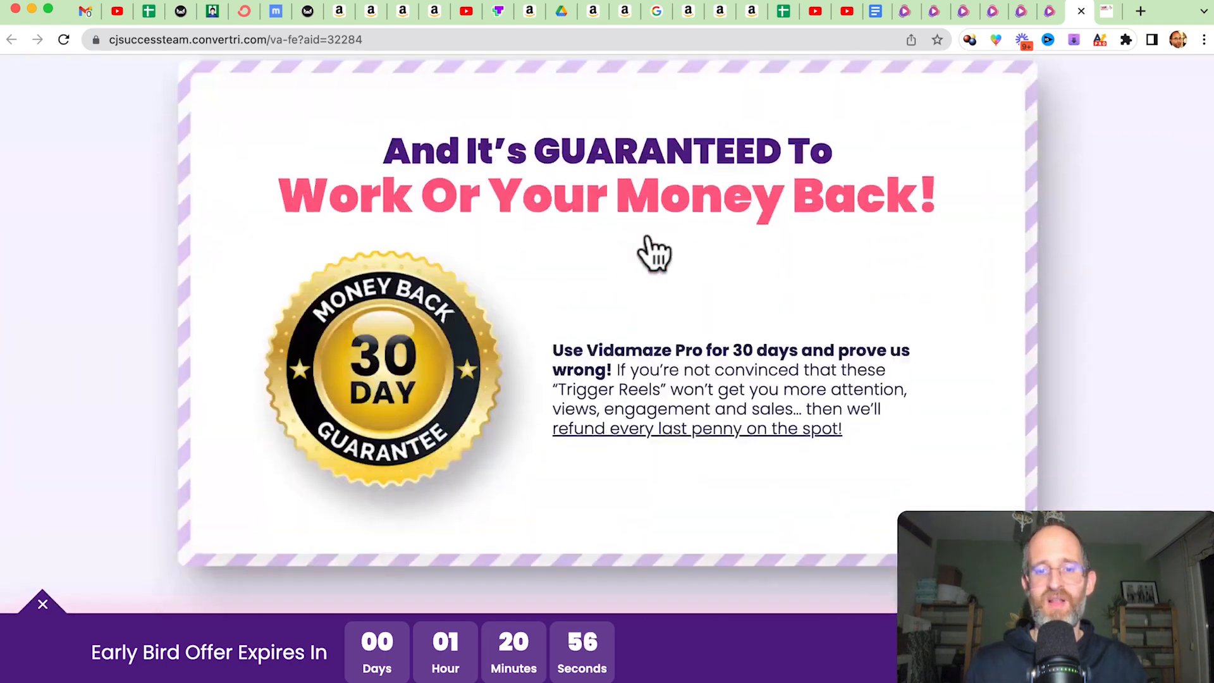
scroll(650, 236, down, 20)
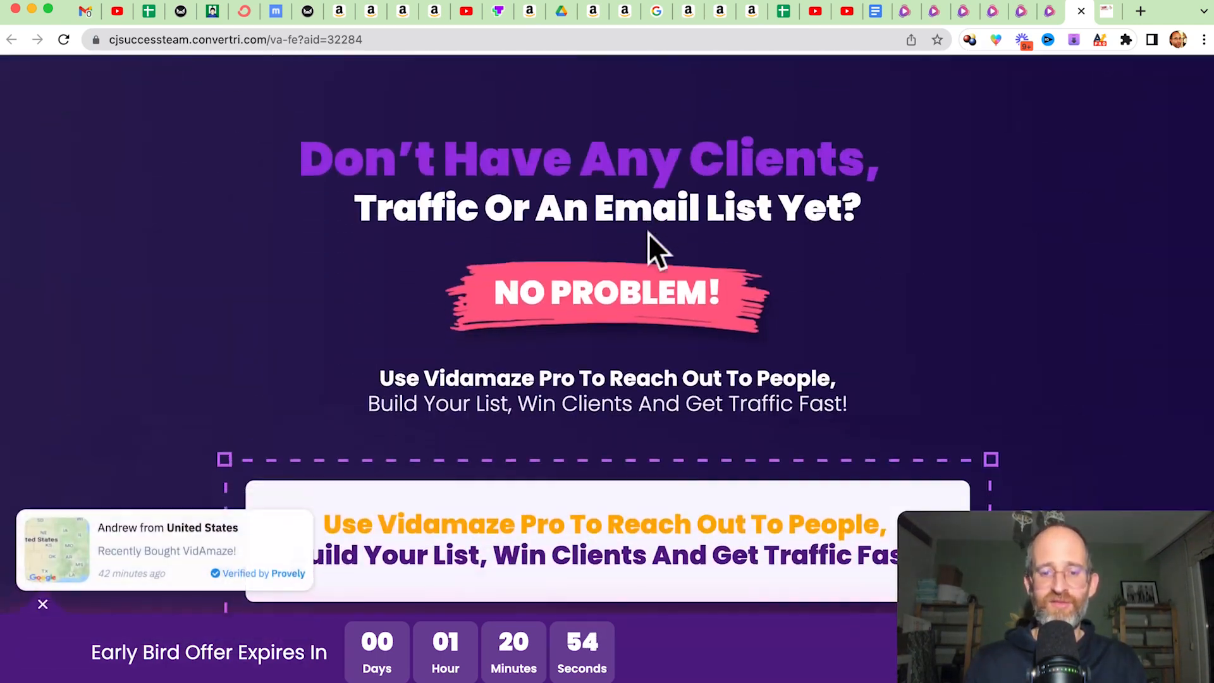
scroll(649, 235, down, 20)
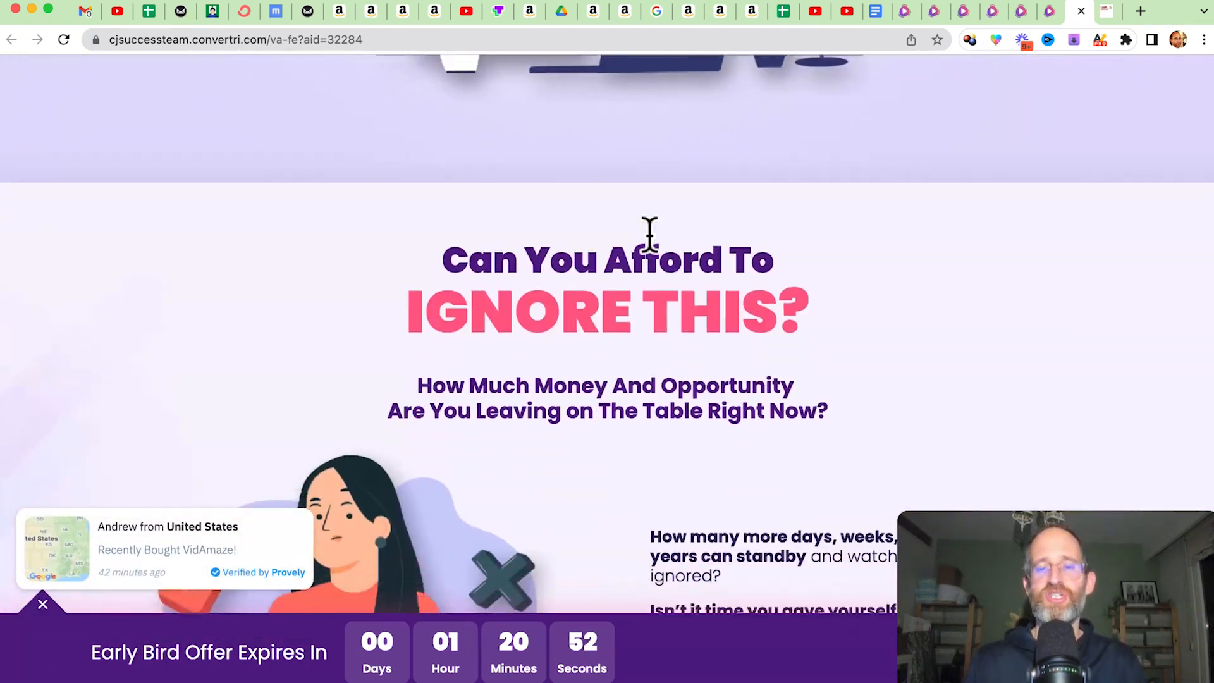
scroll(650, 235, down, 20)
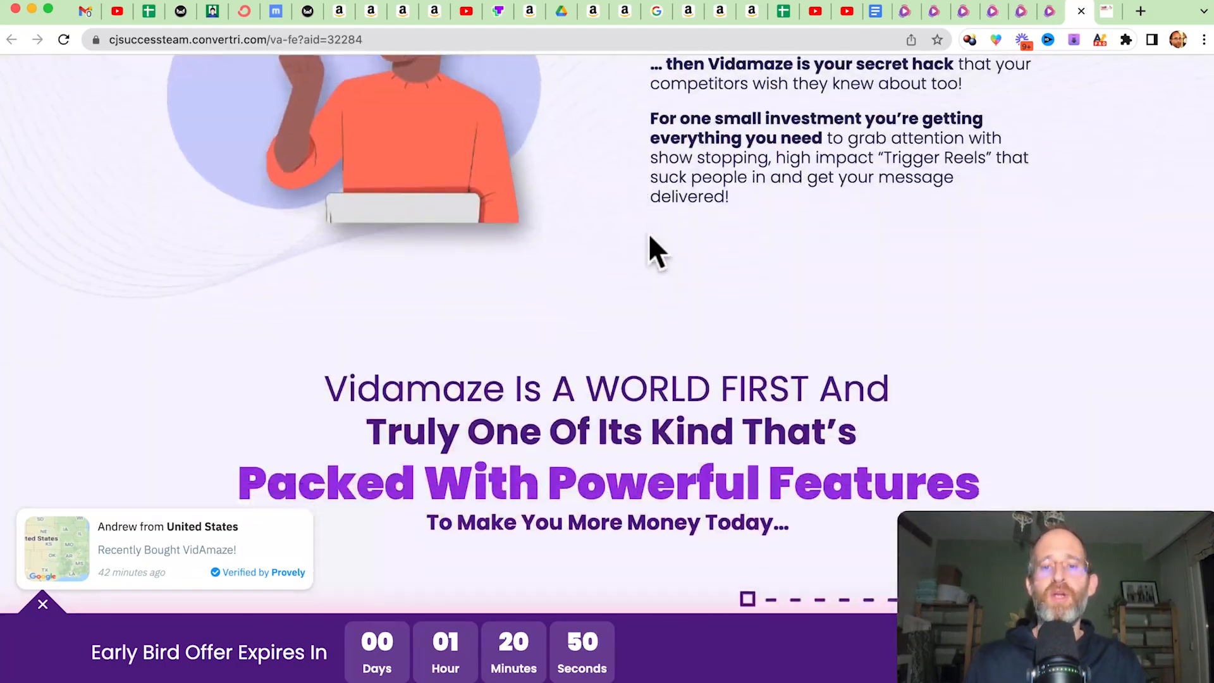
scroll(652, 250, down, 20)
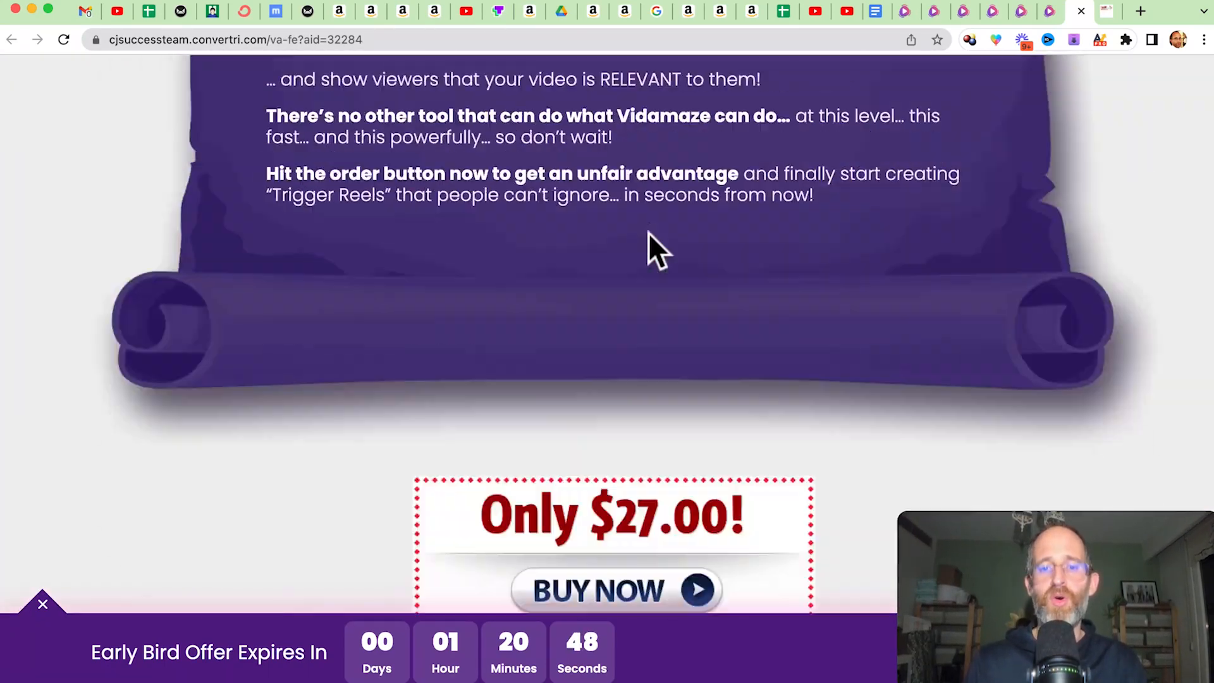
scroll(649, 247, up, 20)
scroll(649, 246, down, 8)
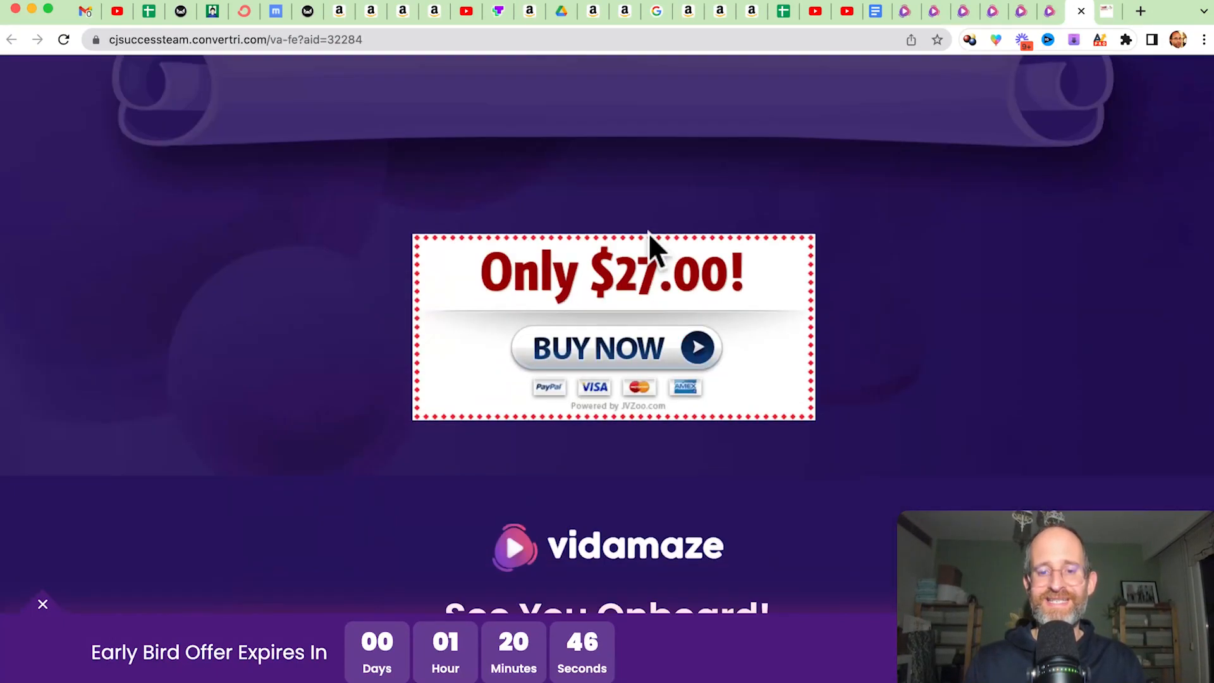
Return to the review page to view the VidAmaze bundle discount link, and switch back to the sales page.
click(1110, 11)
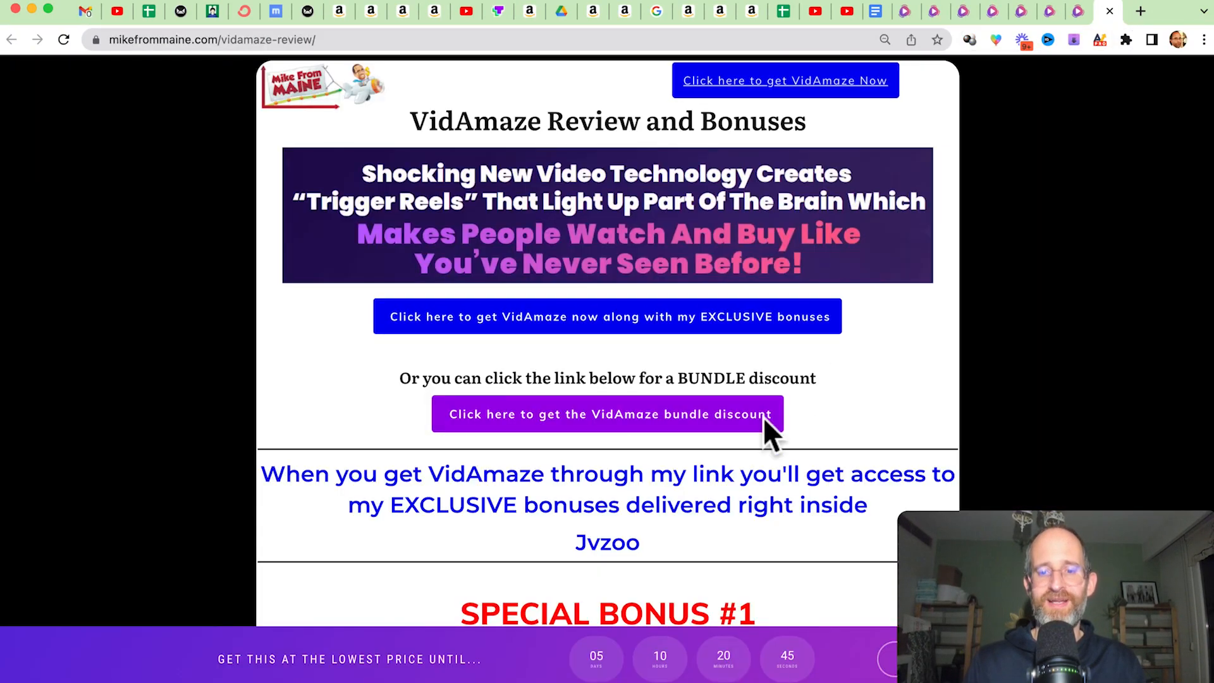
click(1080, 13)
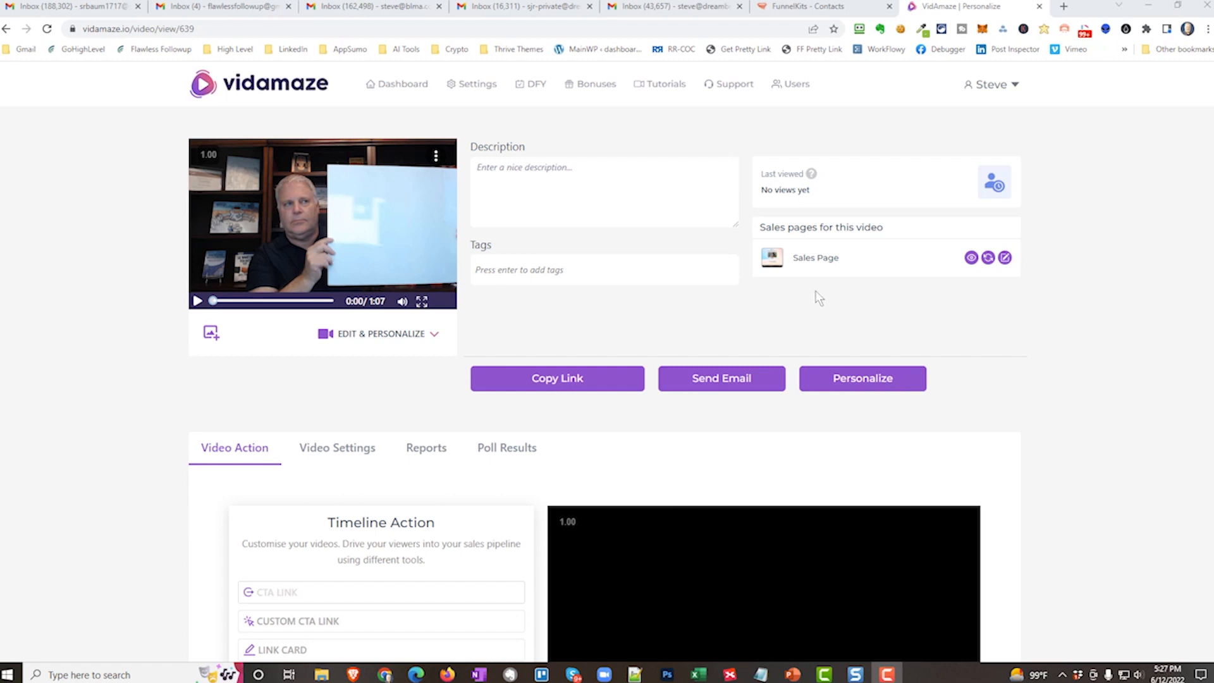
Switch to the FunnelKits contacts for the Vidamaze Trigger Demo segment, and open the list of email campaigns.
click(829, 14)
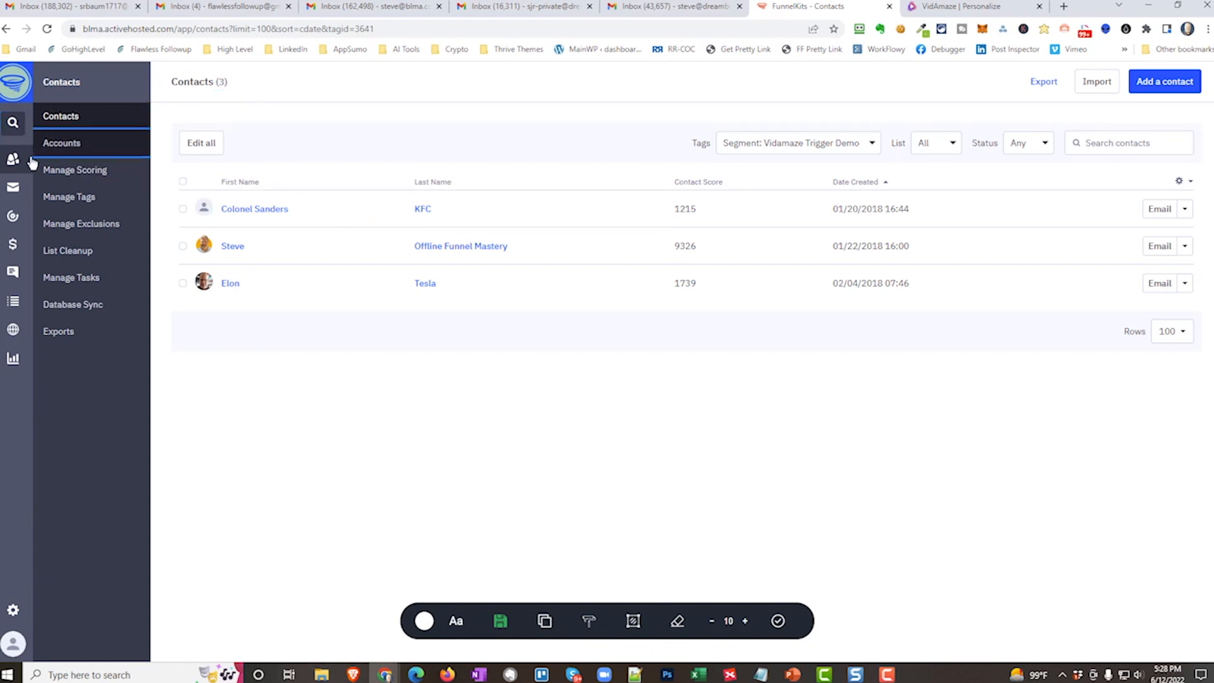
click(13, 190)
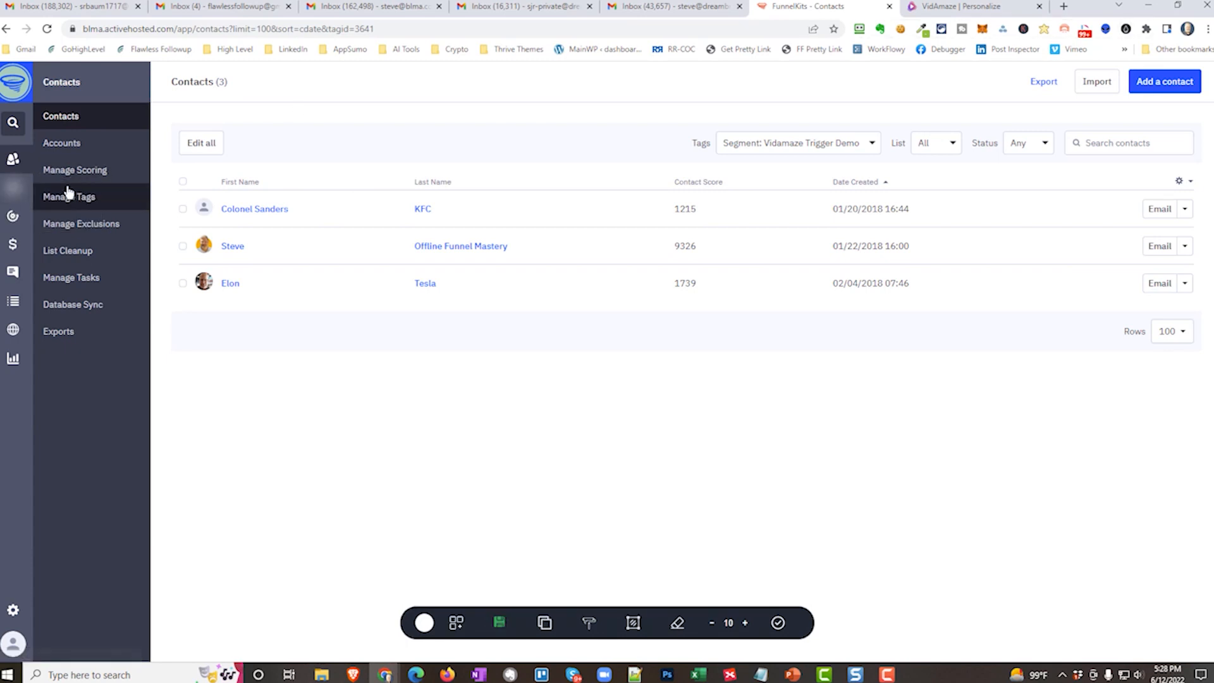
click(6, 188)
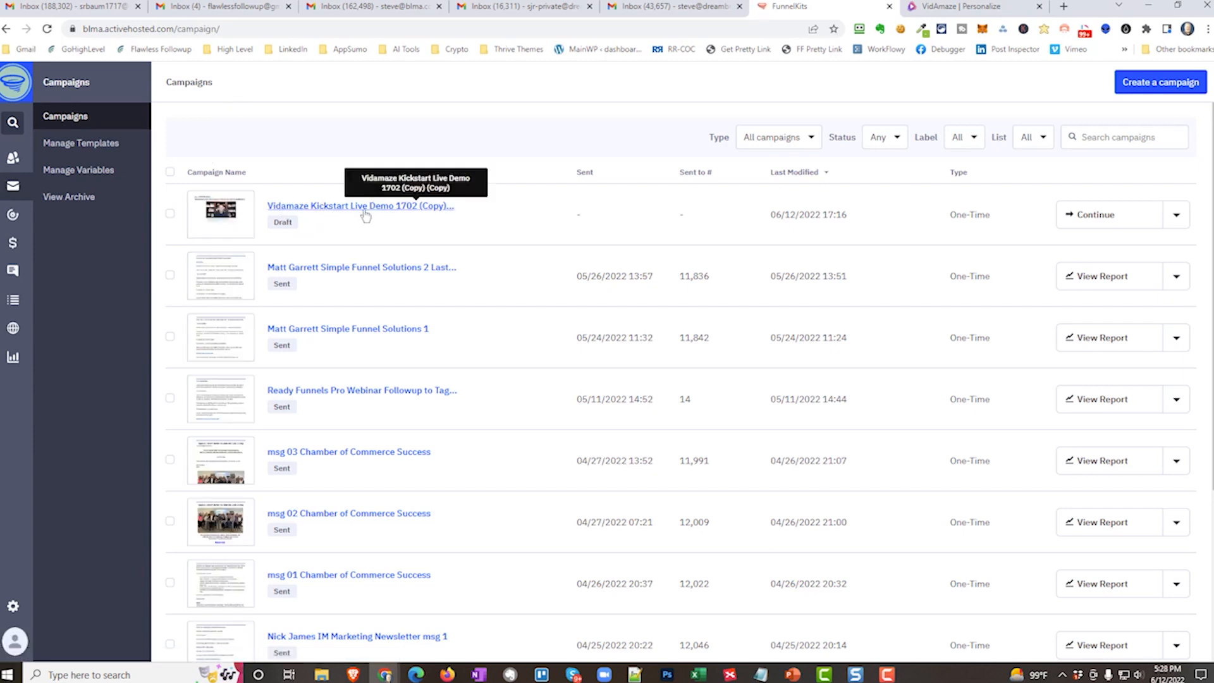
Continue the draft Vidamaze campaign, rename it "Vidamaze Kickstart Live Demo 1728", and advance past its list selection to the email design.
click(1128, 220)
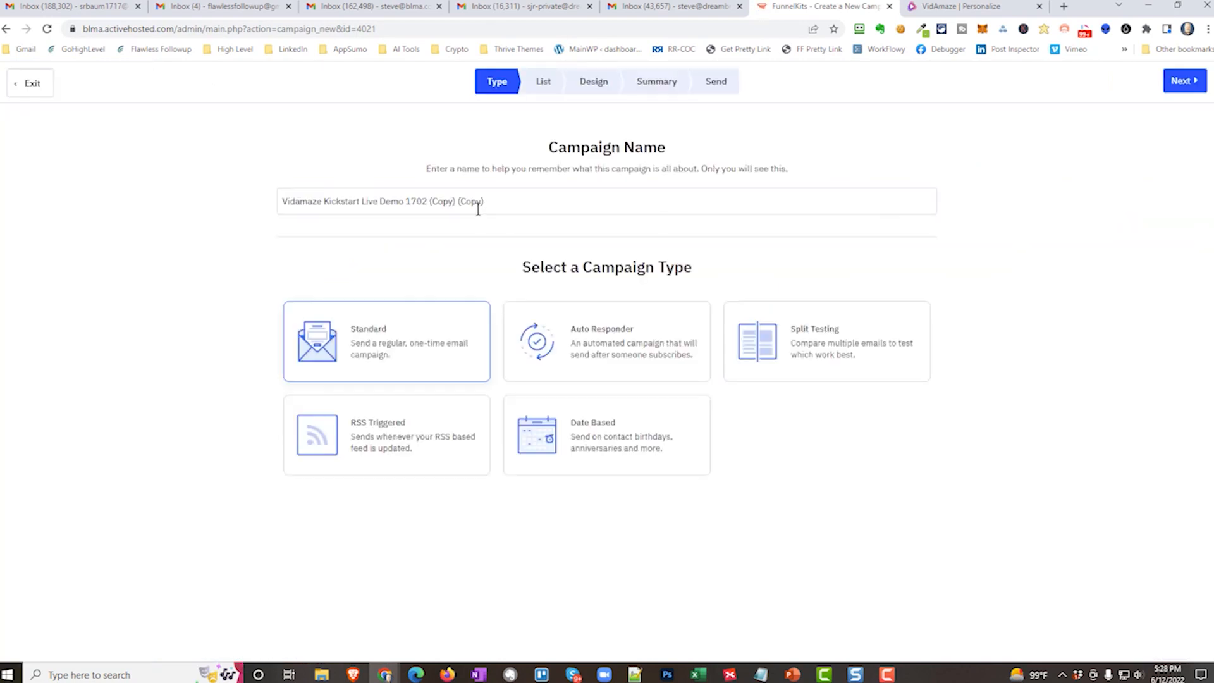
drag(404, 201, 504, 201)
text(1)
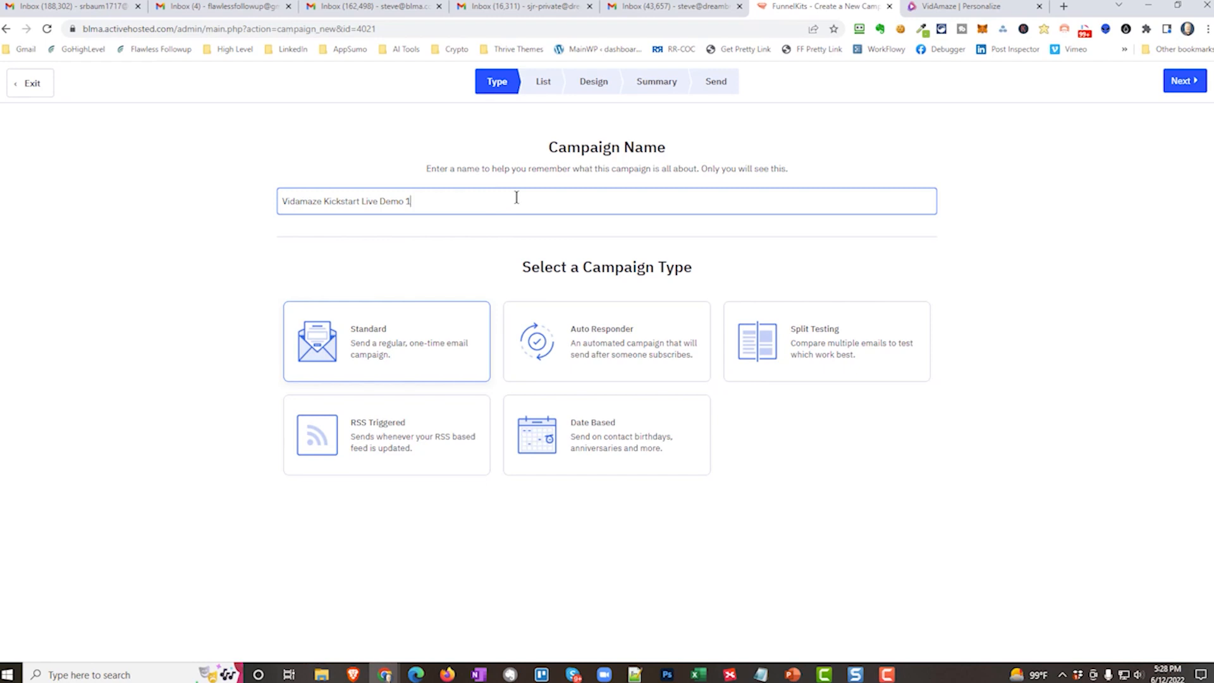
click(1176, 82)
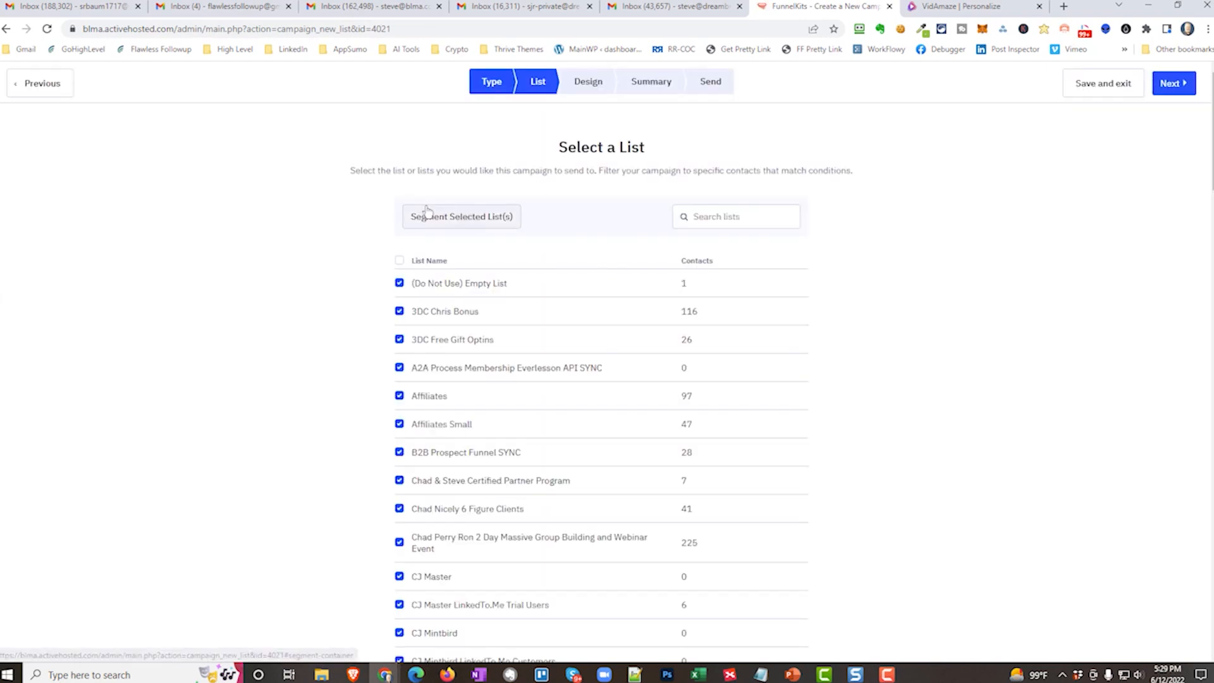
click(1167, 83)
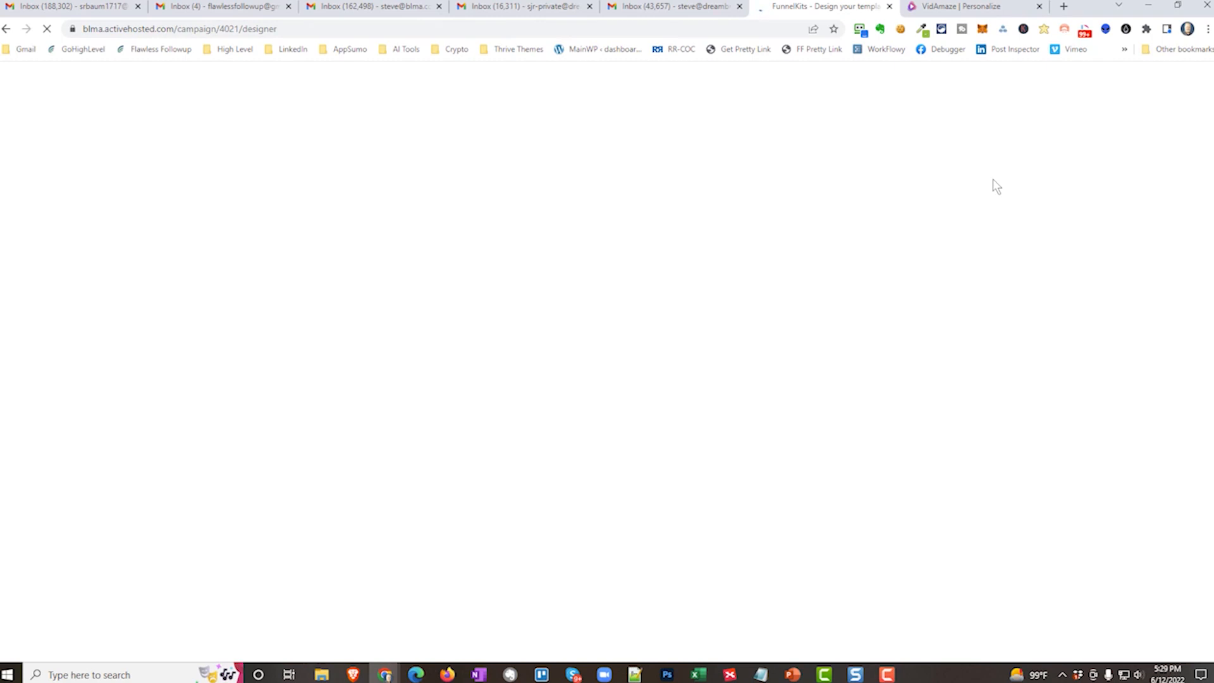
Switch to VidAmaze to view the video's personalization options, and return to the campaign's email design.
click(956, 7)
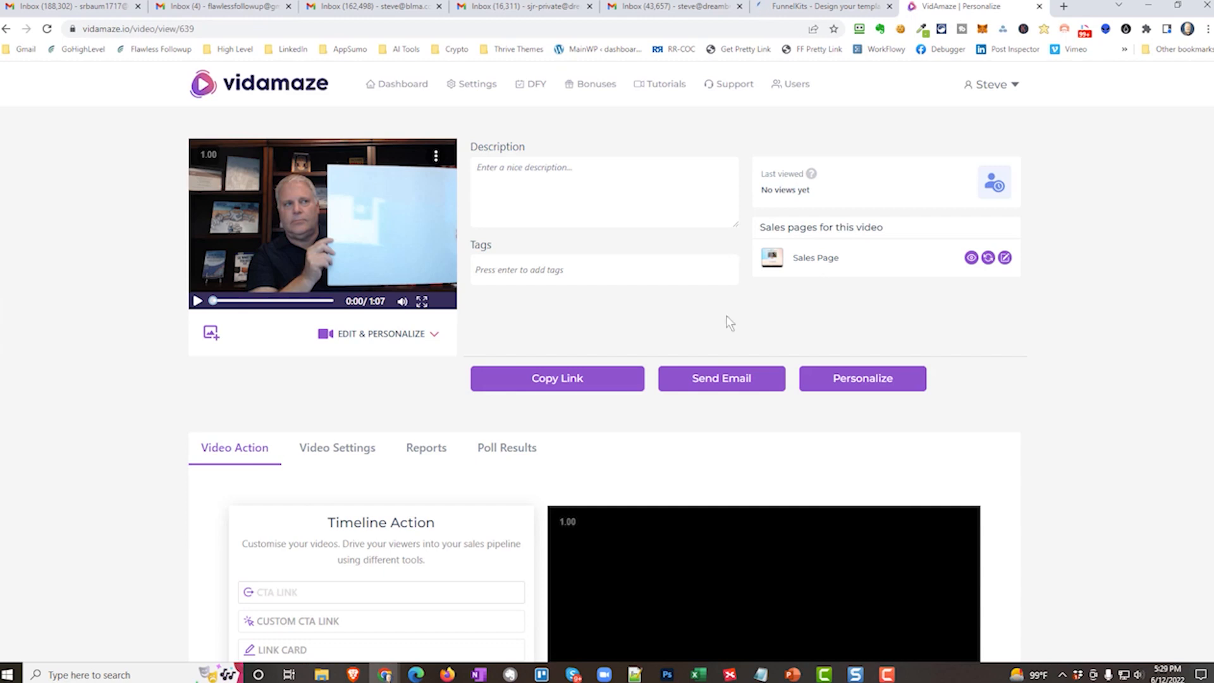
click(882, 379)
click(1037, 452)
click(822, 6)
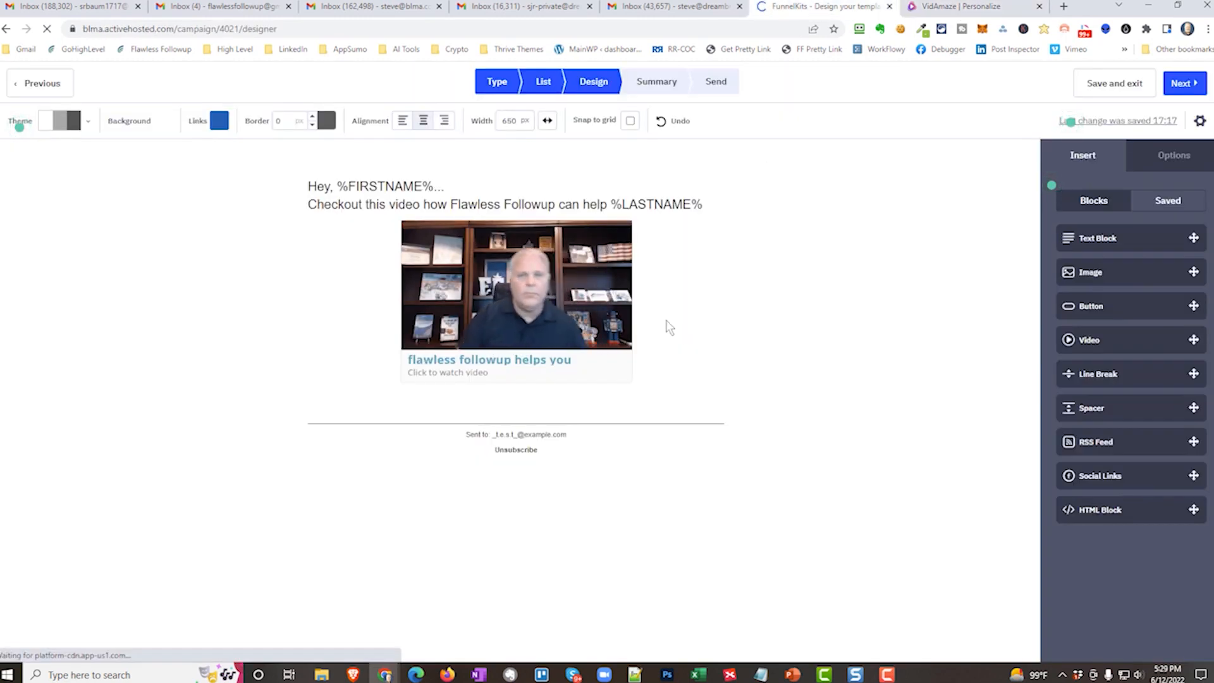
Inspect the custom HTML of the email's video block, glance back at the VidAmaze video page, and close the code.
click(615, 382)
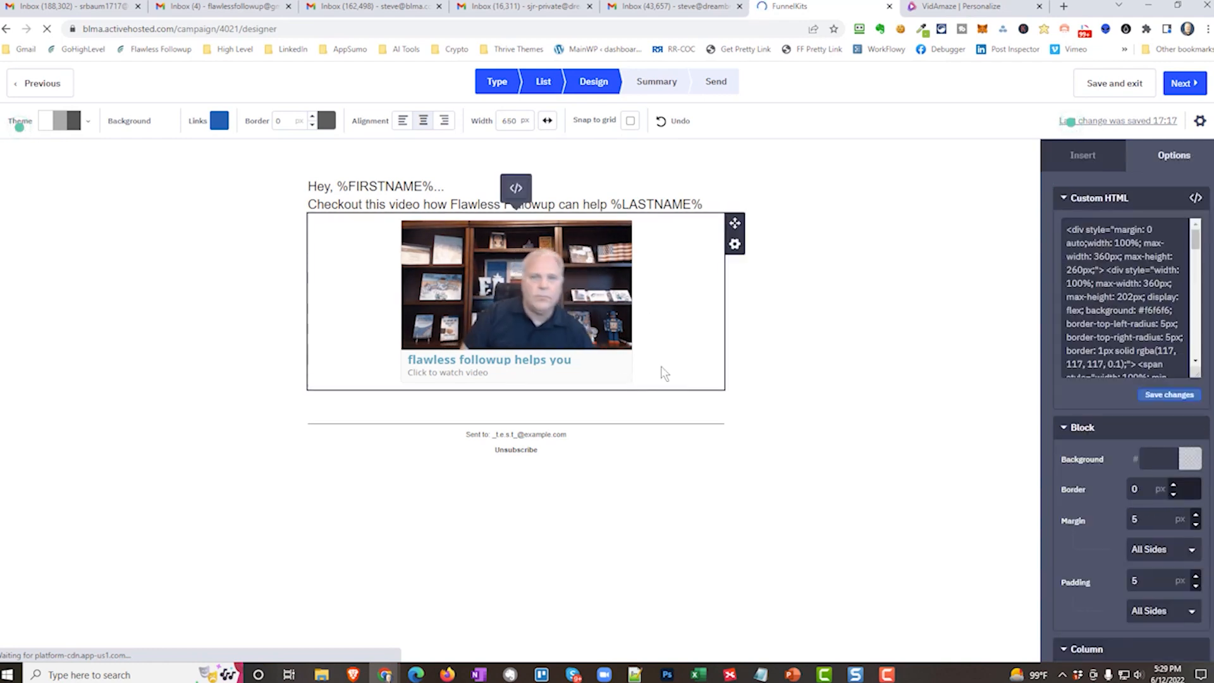
click(516, 188)
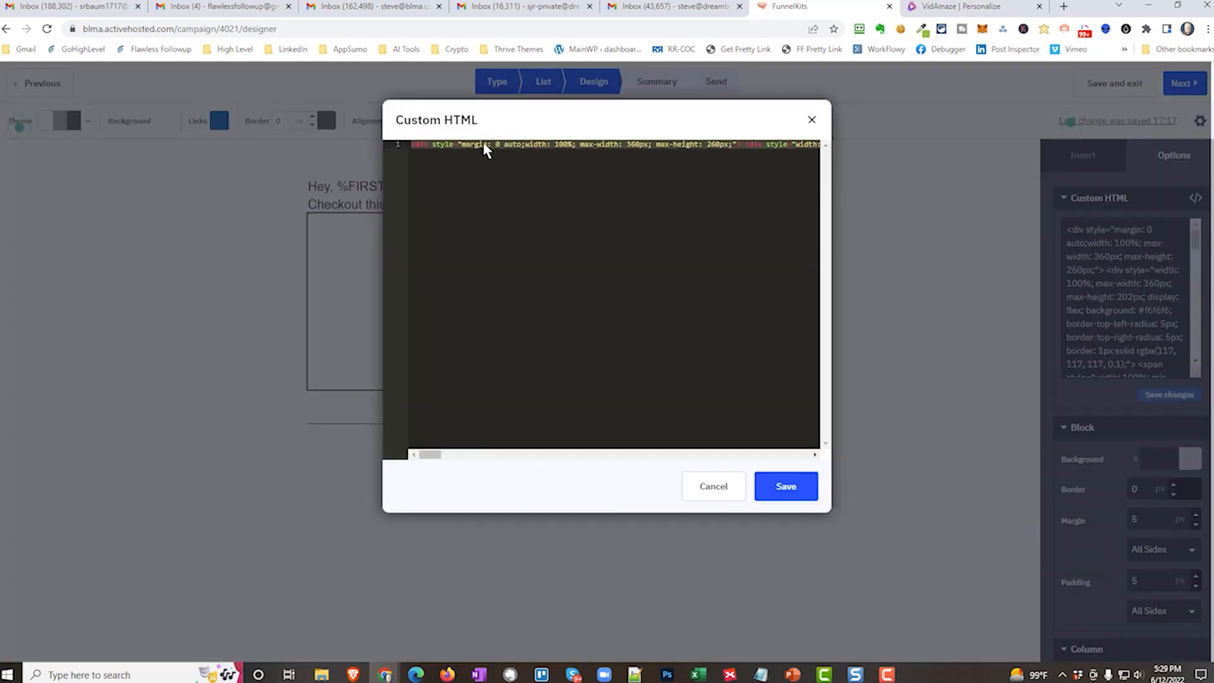
click(956, 8)
click(816, 10)
click(811, 117)
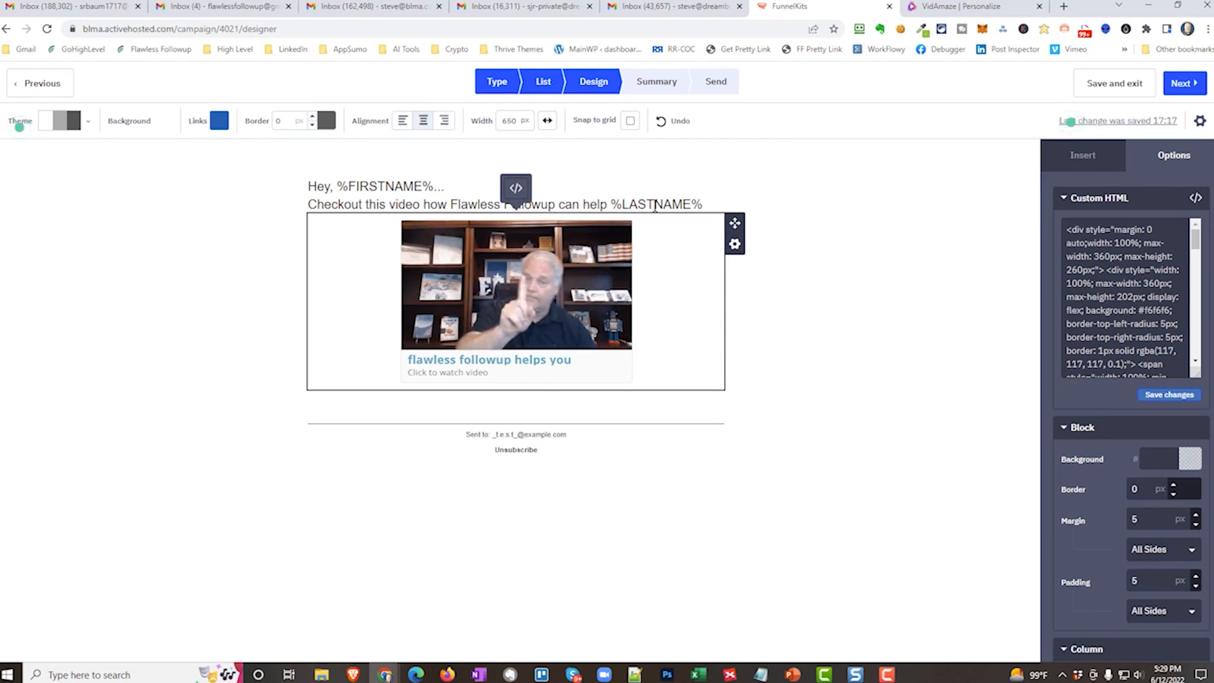
Review the campaign summary down to its lists and segment, and send the campaign immediately.
click(1184, 85)
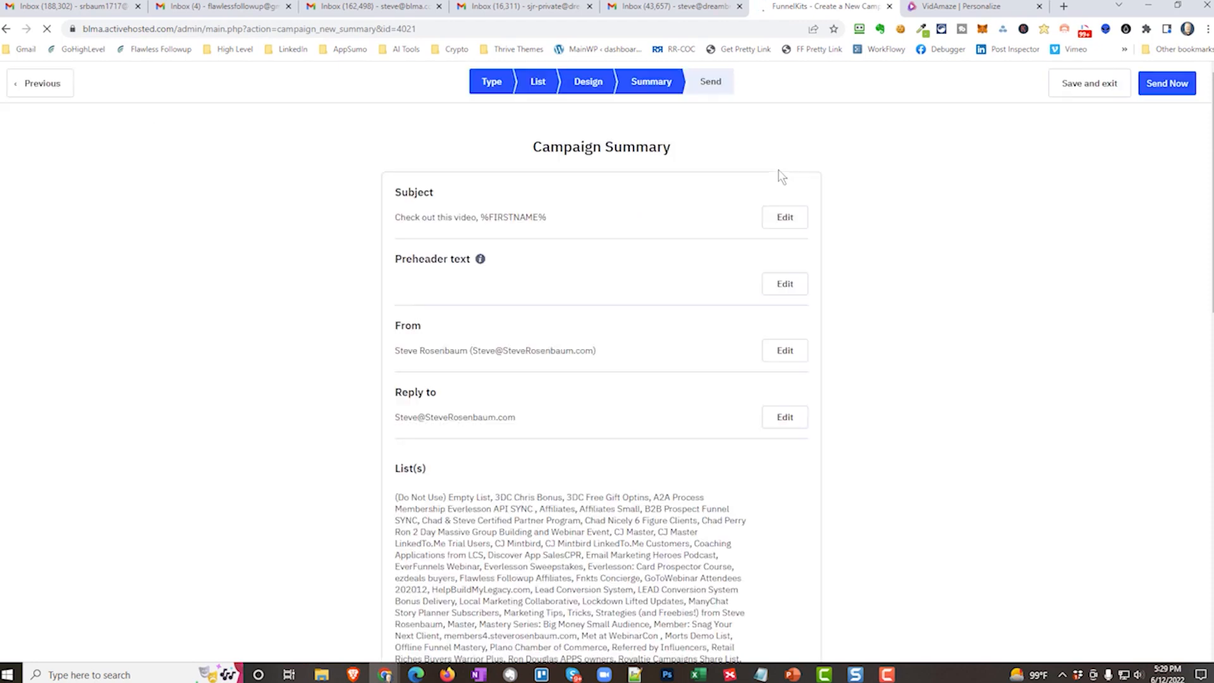
scroll(547, 344, down, 15)
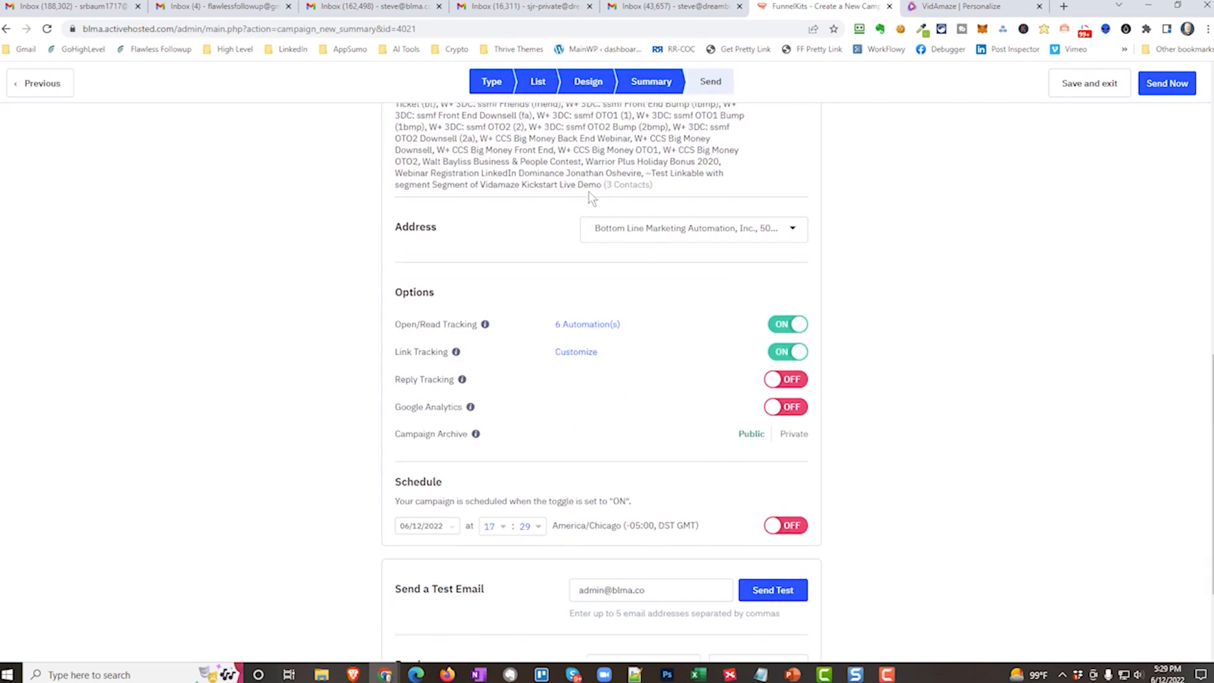
click(1167, 85)
click(727, 221)
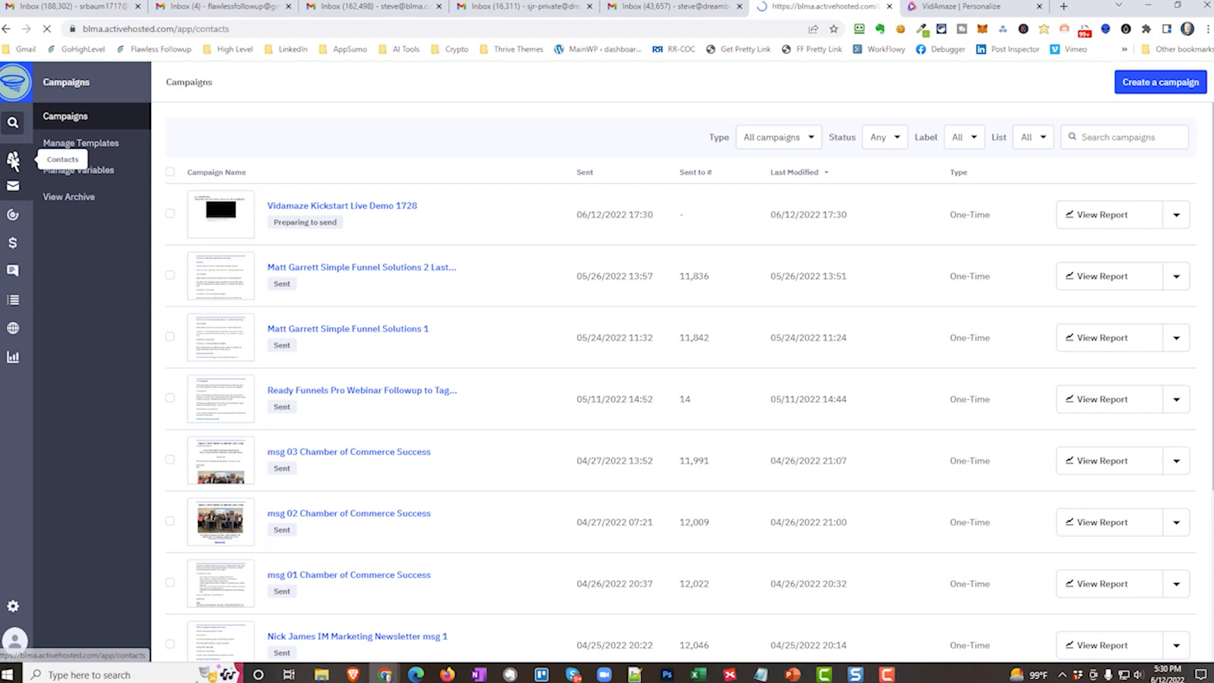
Filter the contacts by the tag "Segment: Vidamaze Trigger Demo", searching the tags for "vidam".
click(13, 160)
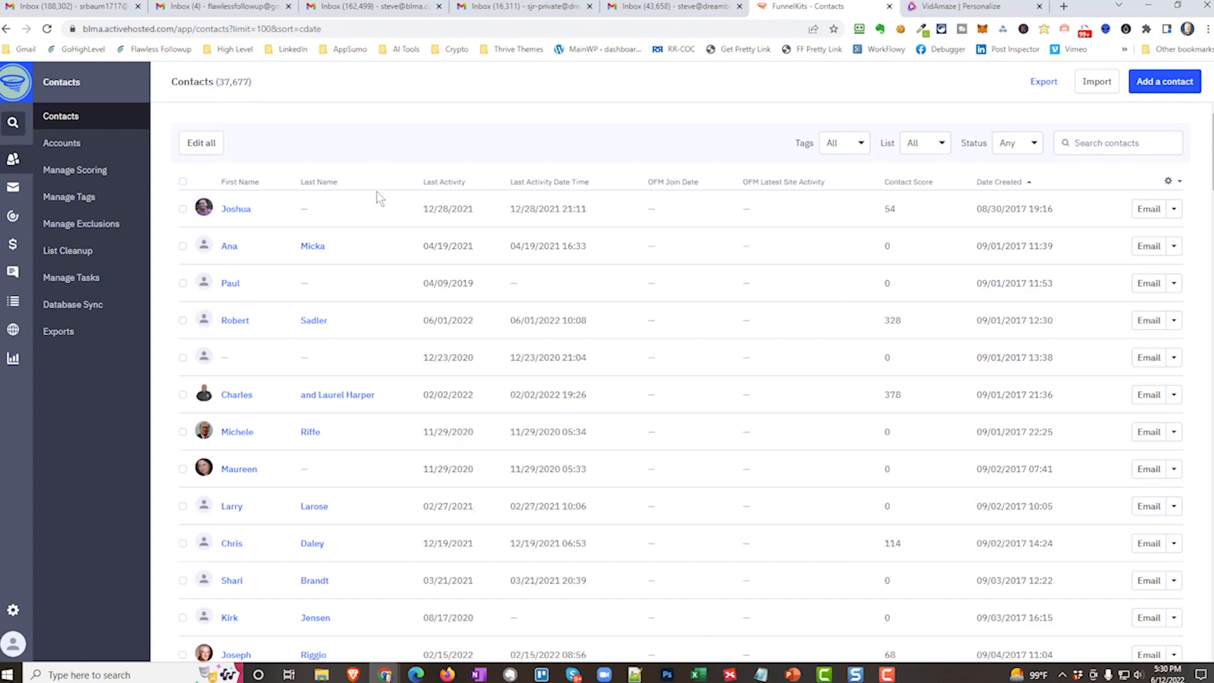
click(861, 144)
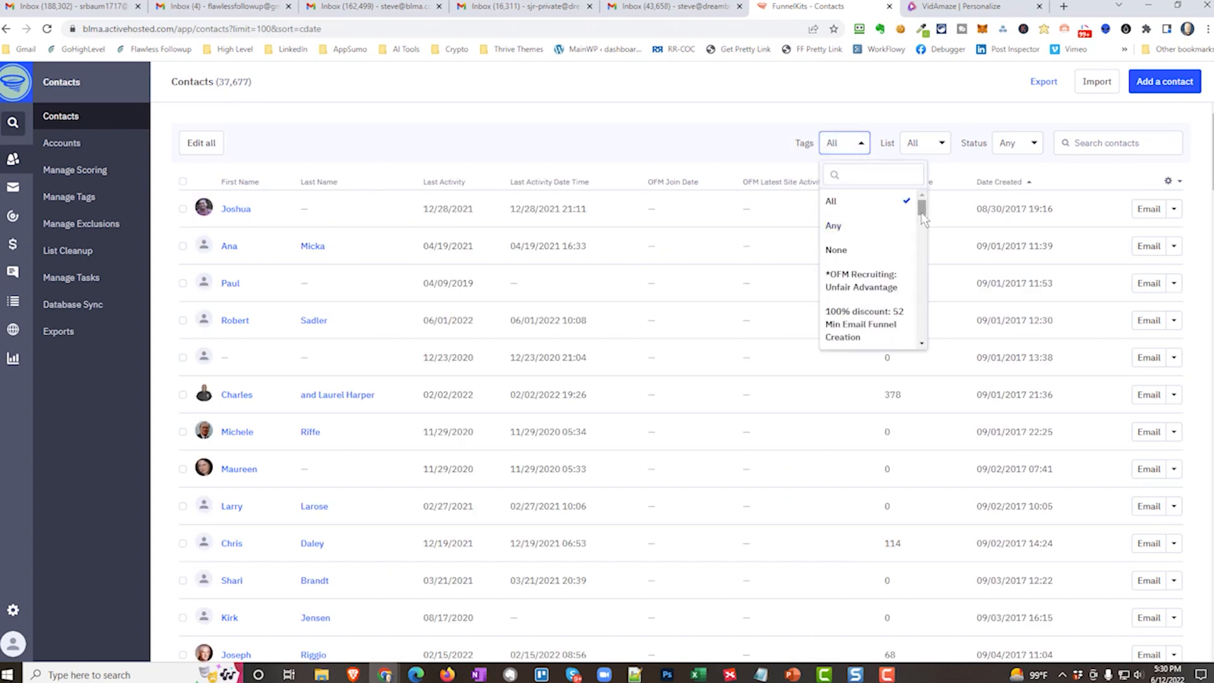
scroll(851, 165, down, 15)
click(859, 173)
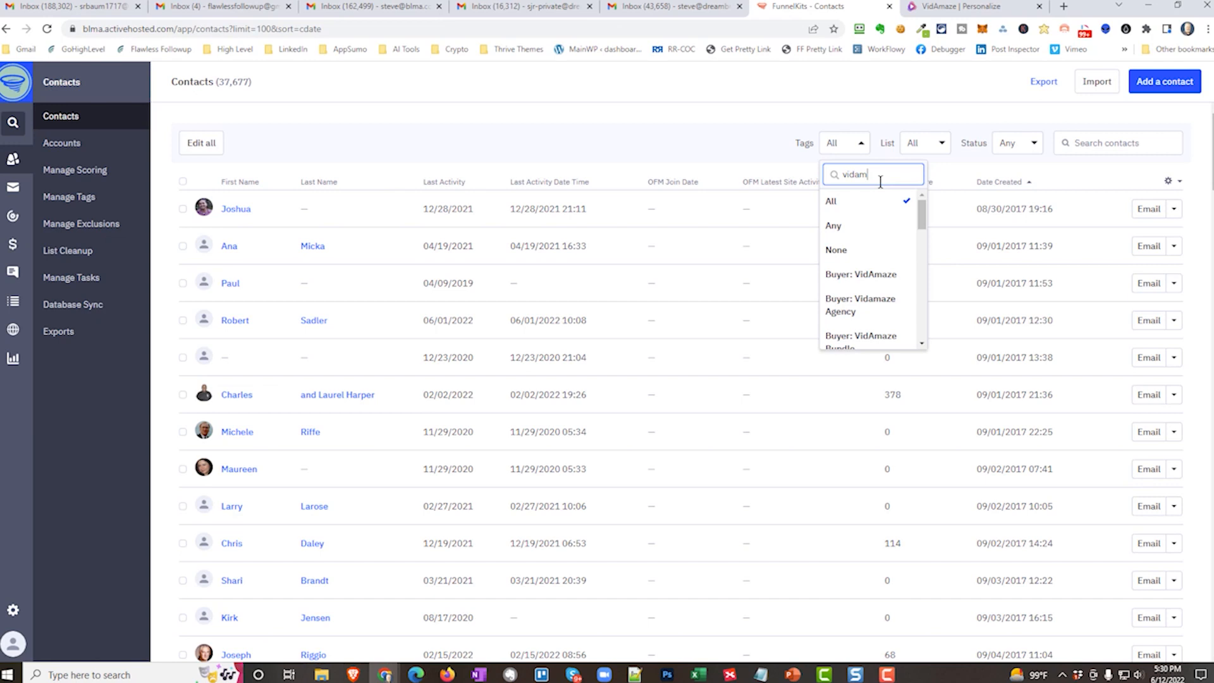
drag(923, 212, 924, 339)
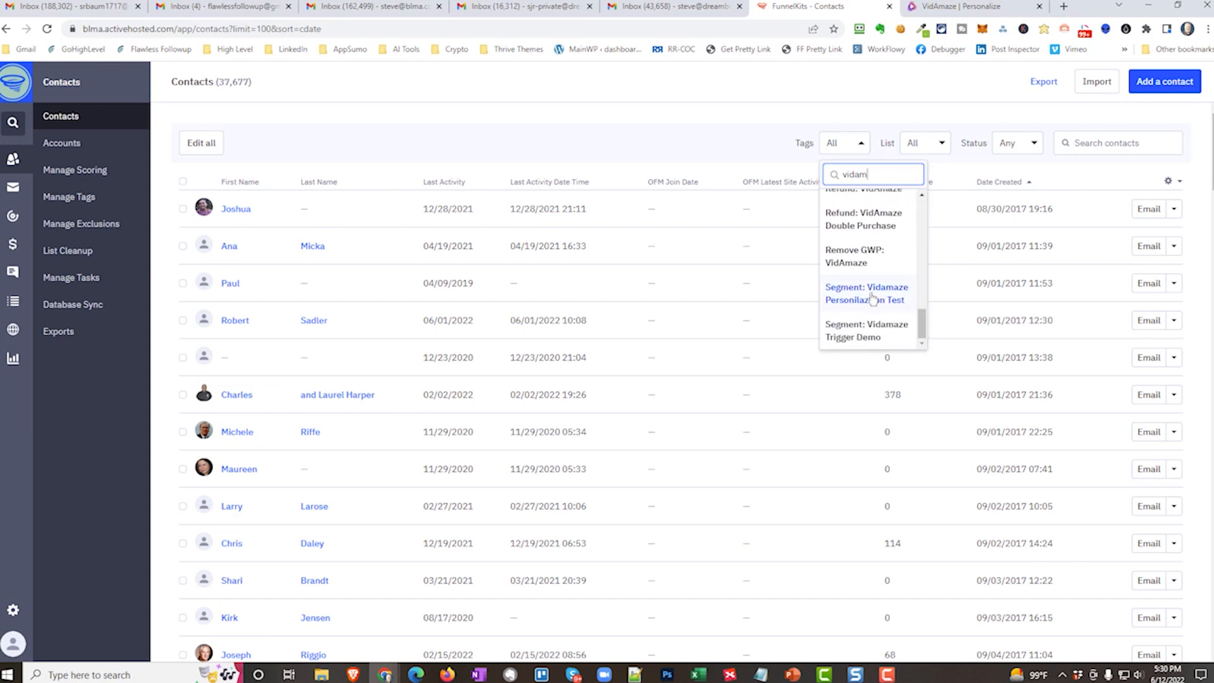
click(866, 330)
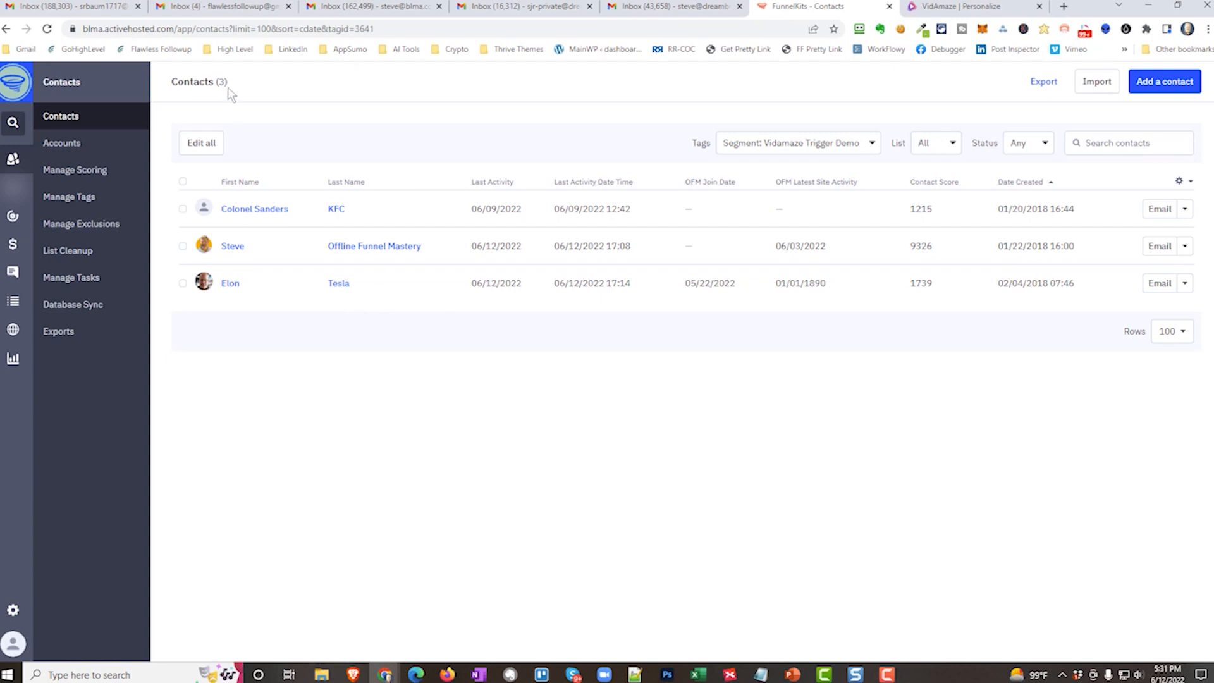
Open the campaign email in the Tesla contact's Gmail inbox, and play its personalized video up to the speech bubble.
click(115, 6)
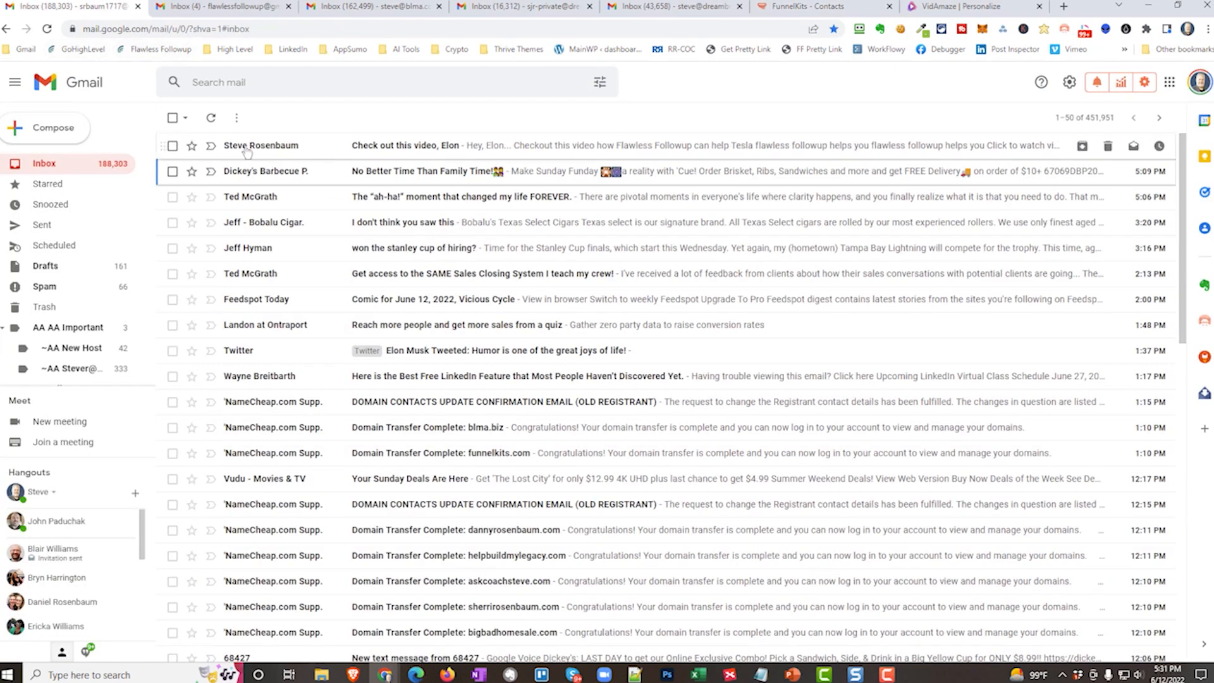
click(455, 149)
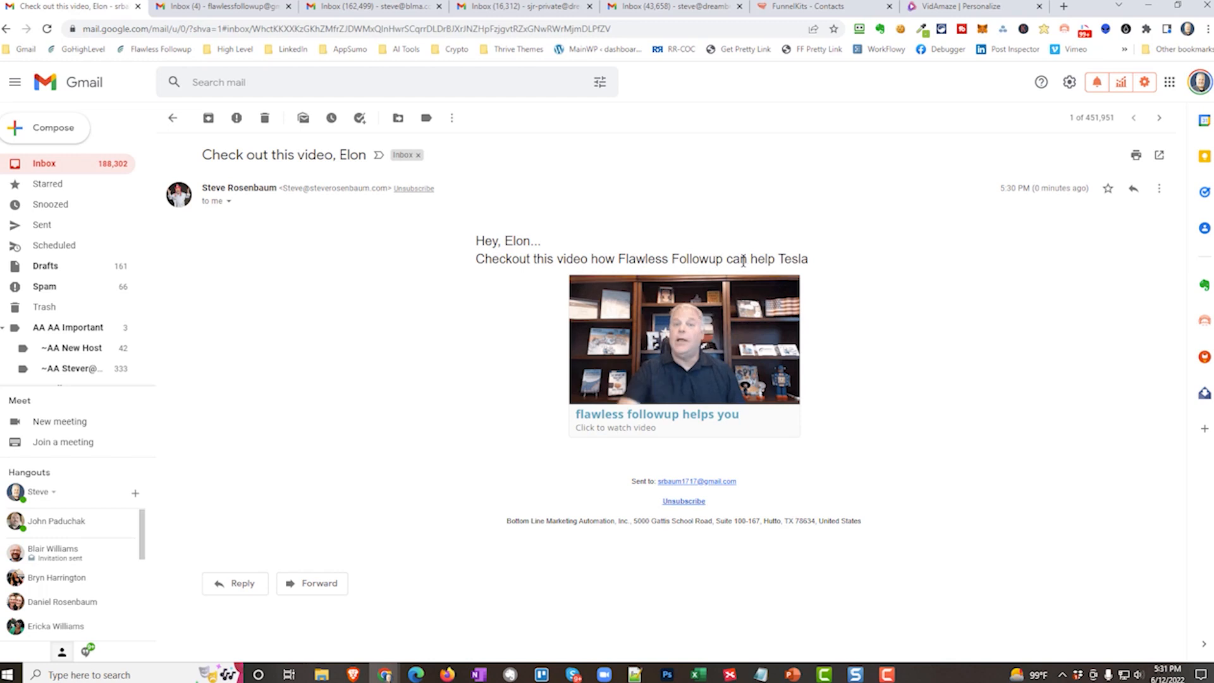
click(680, 352)
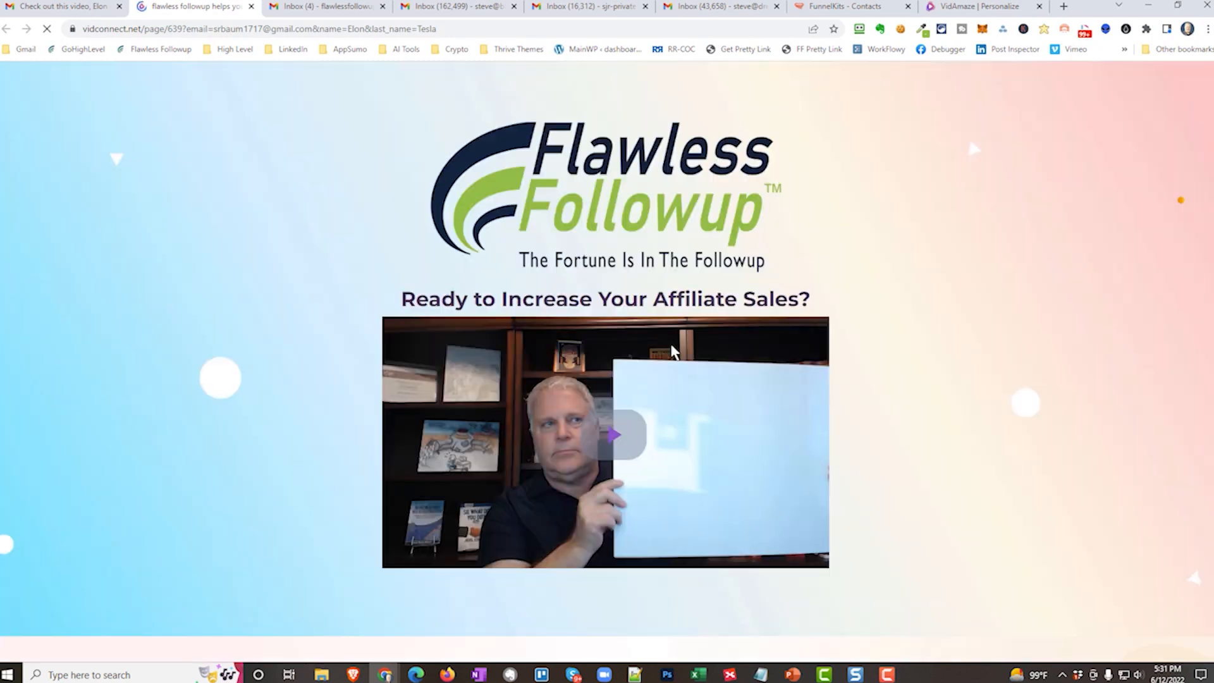
click(609, 428)
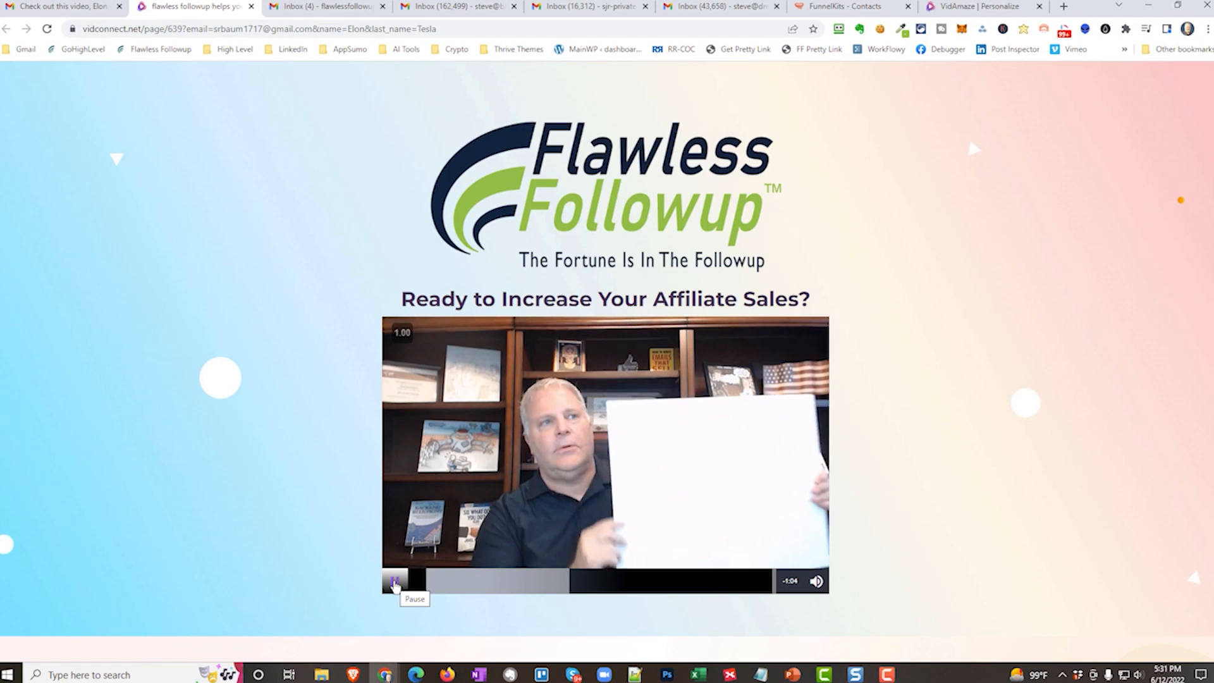
click(394, 583)
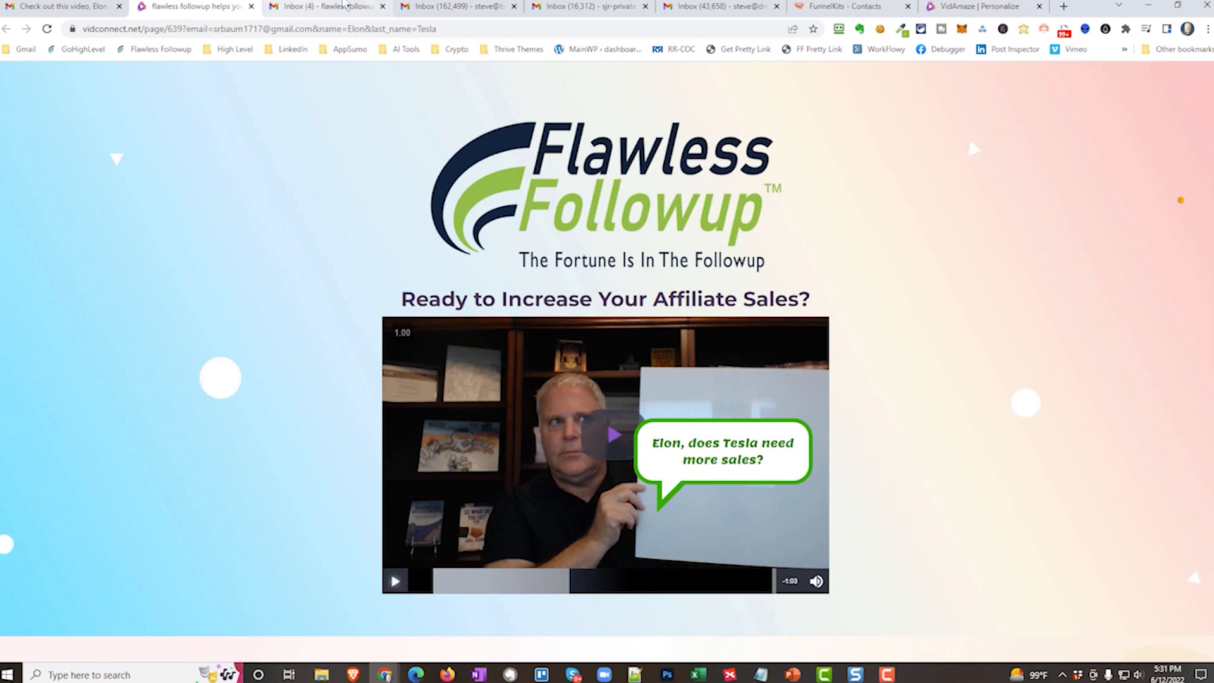
Open the campaign email in the KFC contact's Gmail inbox, and play its personalized video up to the speech bubble.
click(455, 11)
click(190, 7)
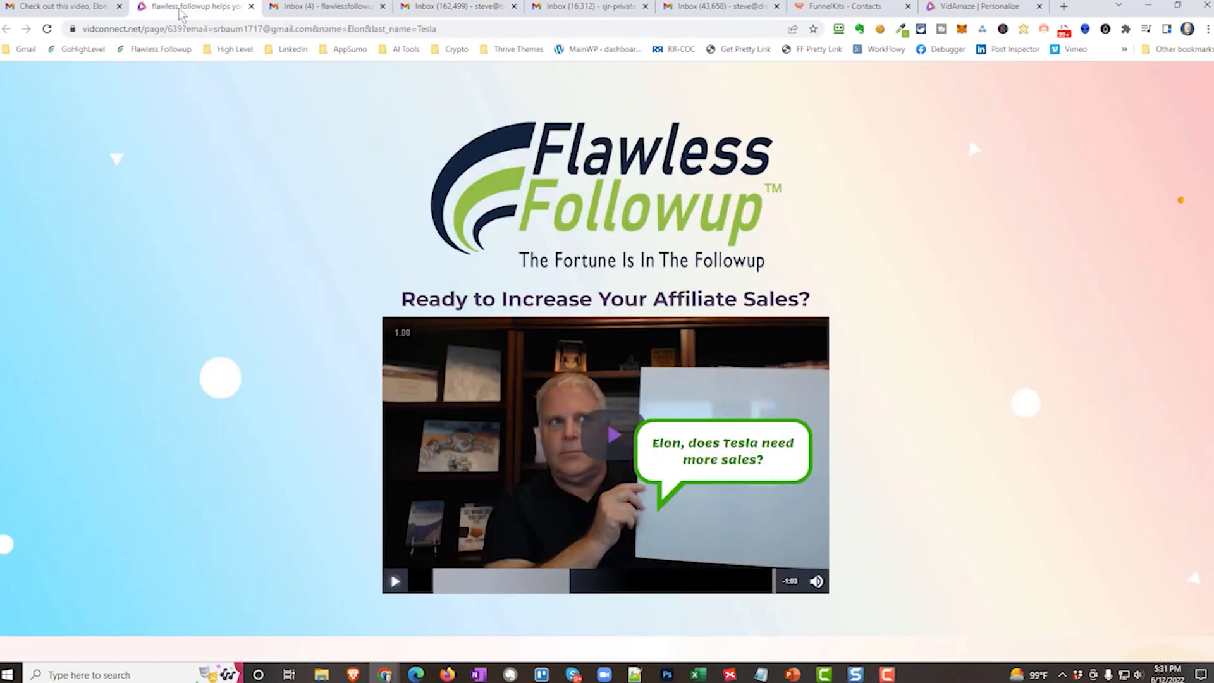
click(80, 8)
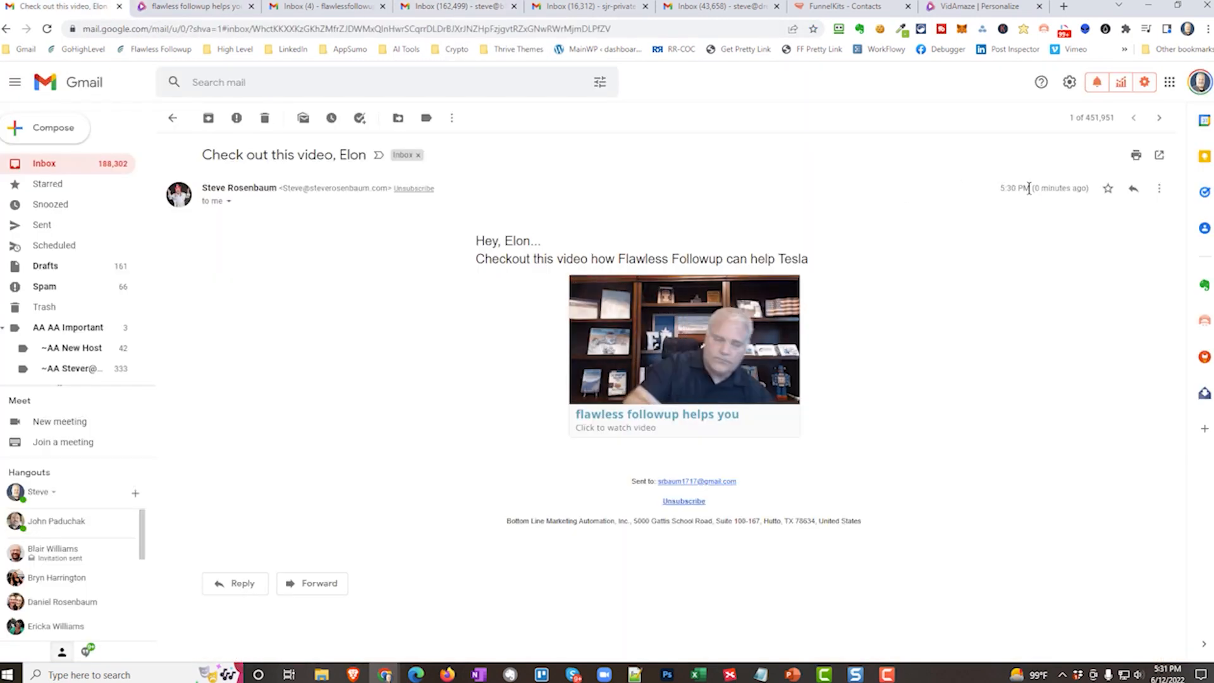
click(456, 9)
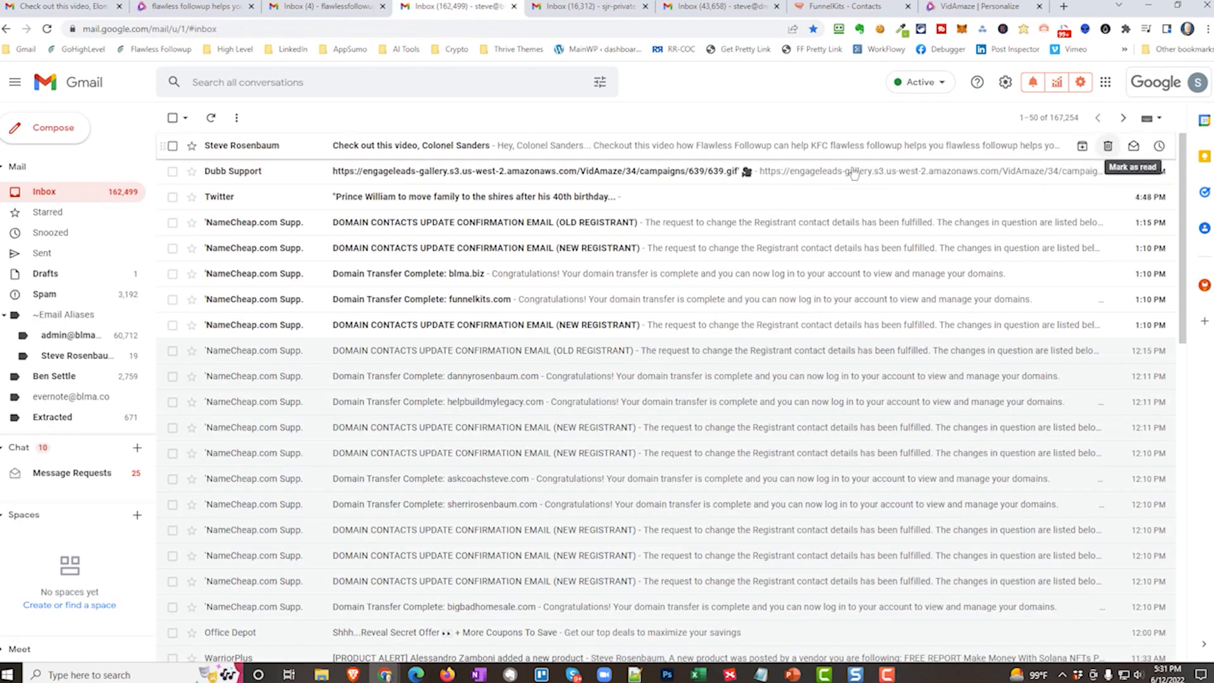
click(231, 147)
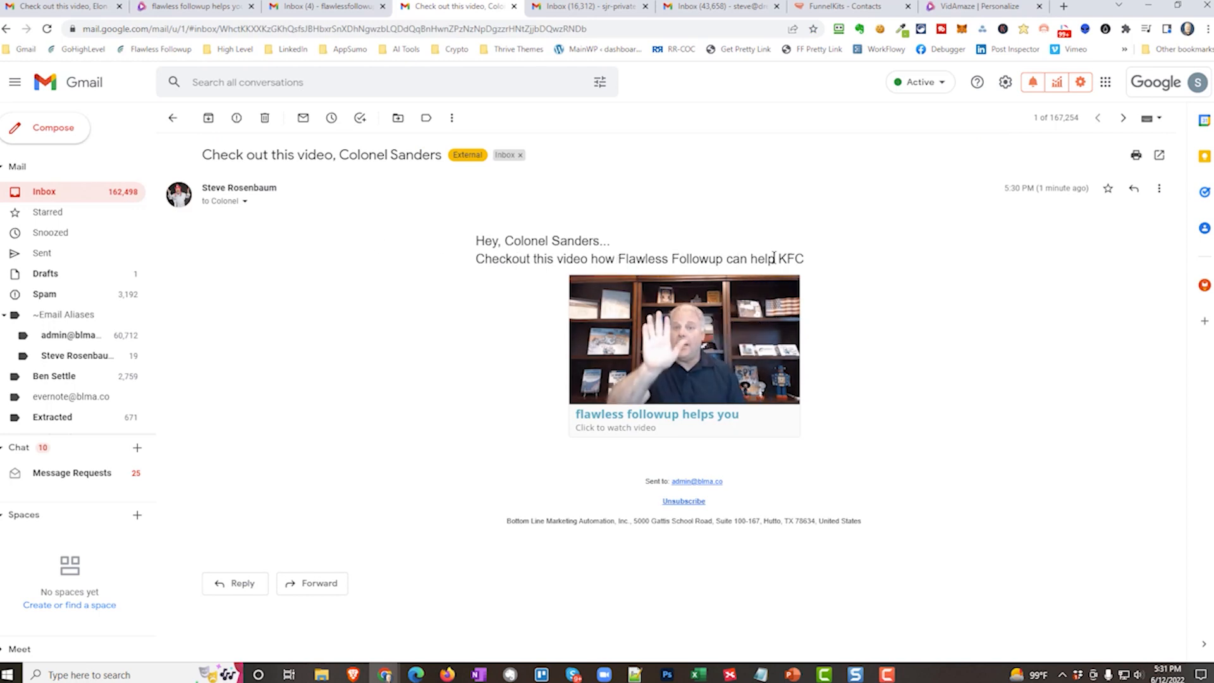
click(700, 360)
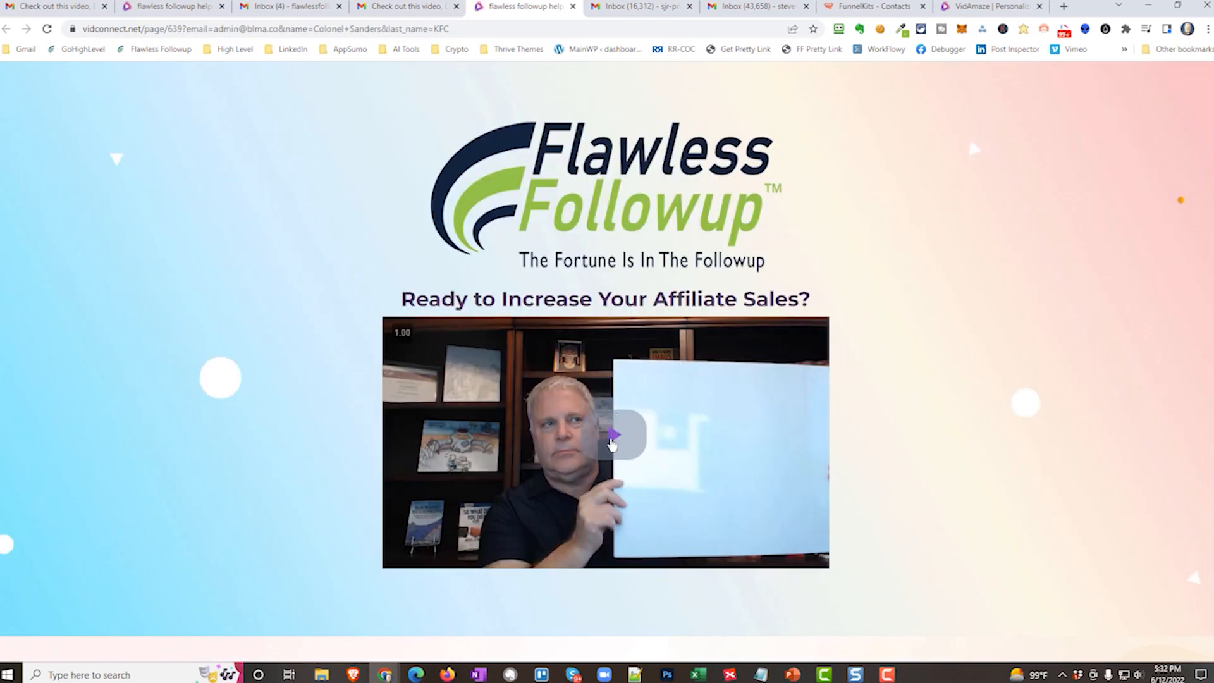
click(612, 443)
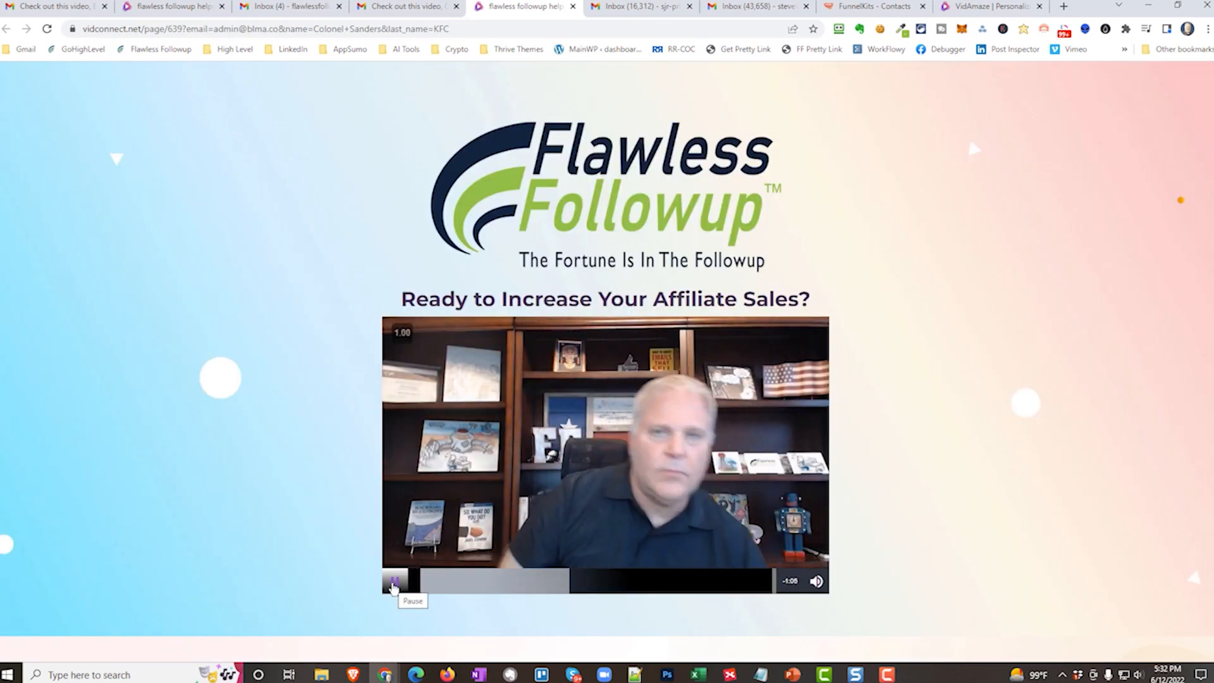
click(393, 586)
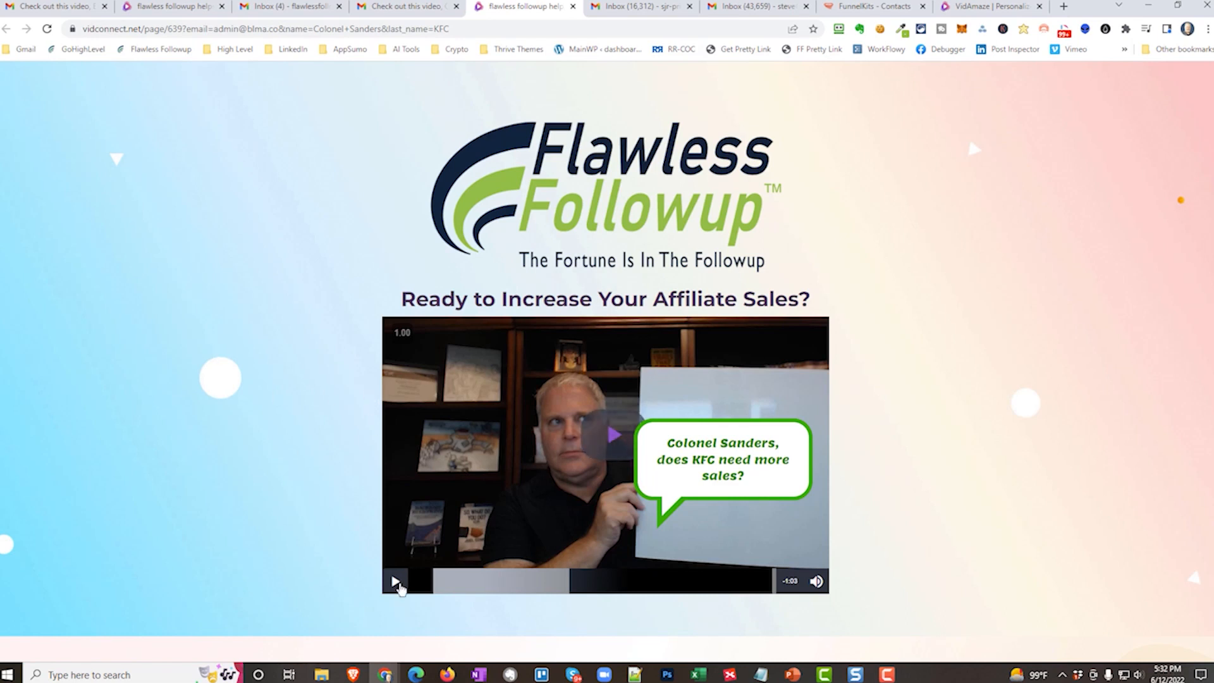
Resume the KFC contact's video, adjust the playback volume, and answer the followup rating poll with "Help me please!".
click(395, 580)
key(XF86AudioLowerVolume)
key(XF86AudioLowerVolume)
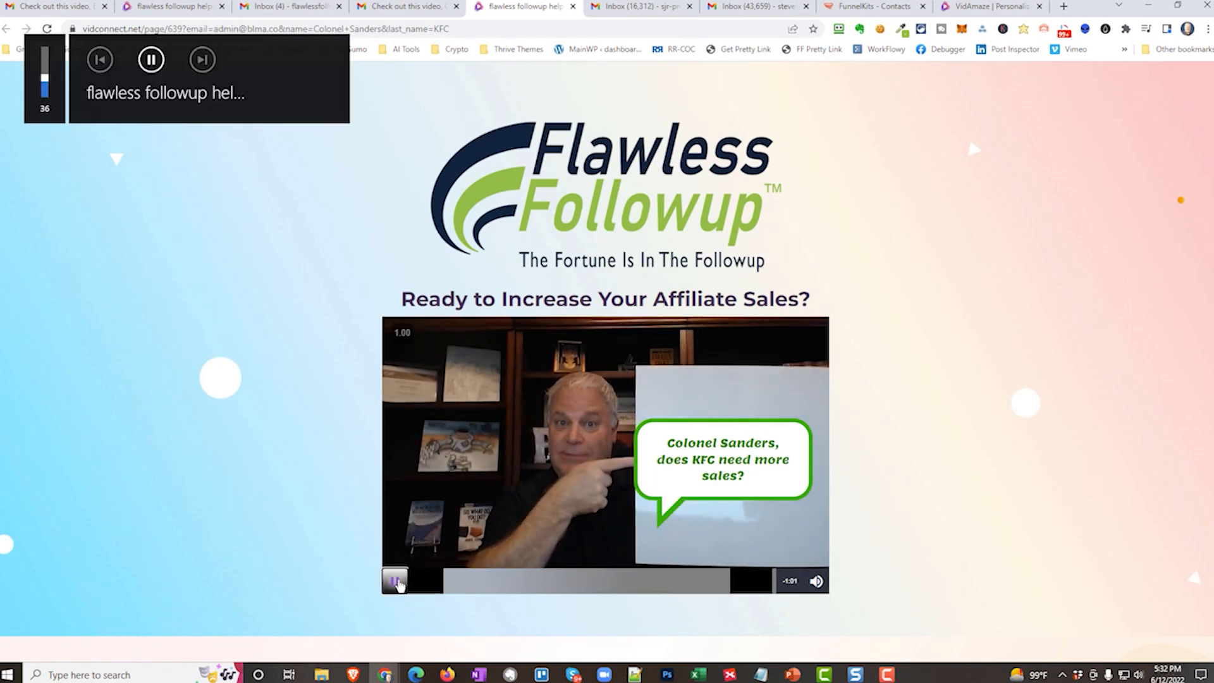
key(XF86AudioRaiseVolume)
key(XF86AudioRaiseVolume)
key(XF86AudioRaiseVolume)
key(XF86AudioRaiseVolume)
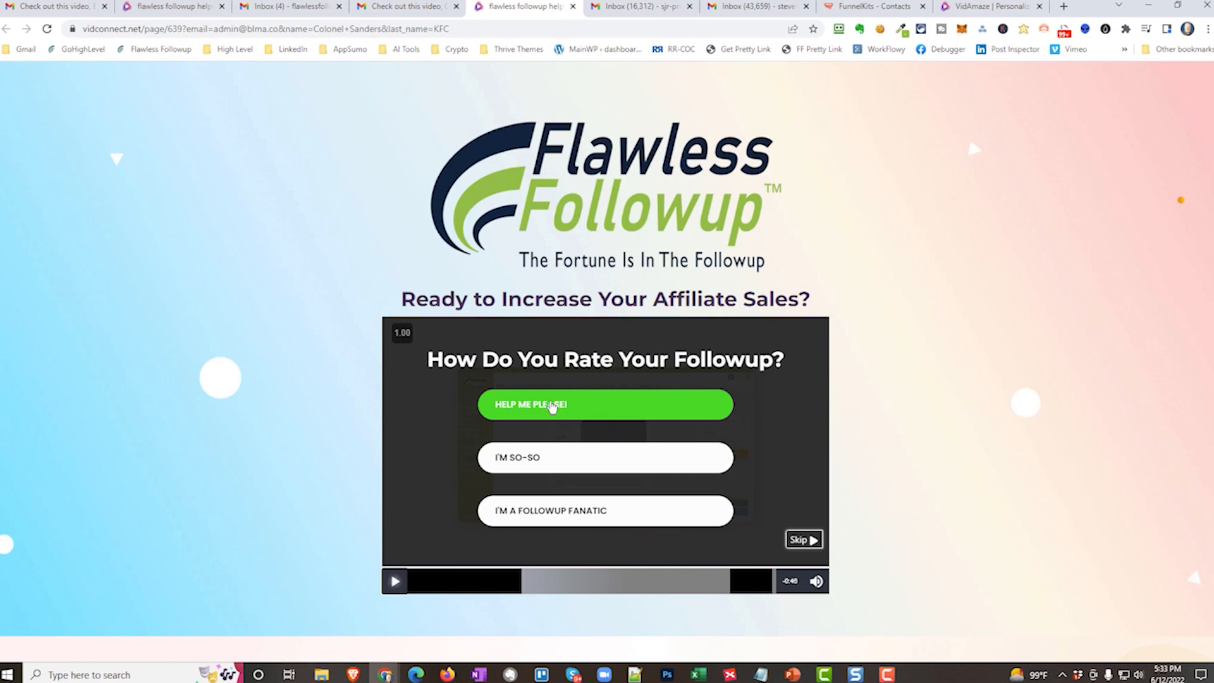
click(552, 406)
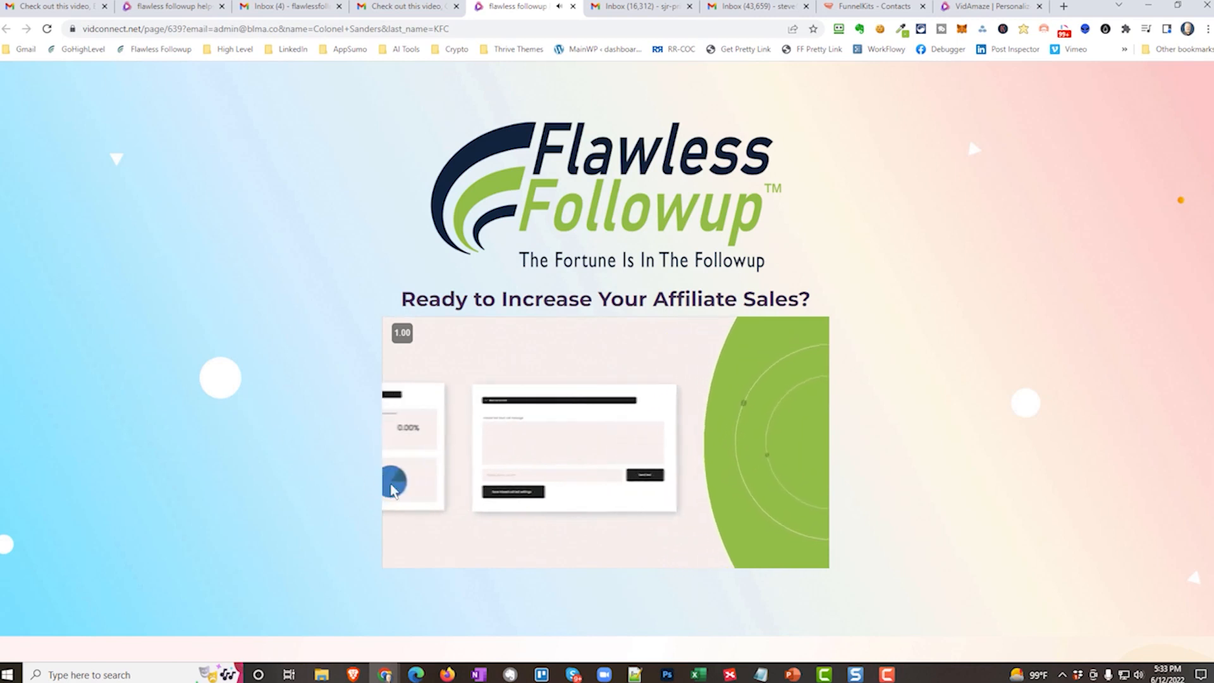
Open the demo booking calendar from the video's closing "Pick a convenient time" offer, and return to the video page.
mouse_move(558, 549)
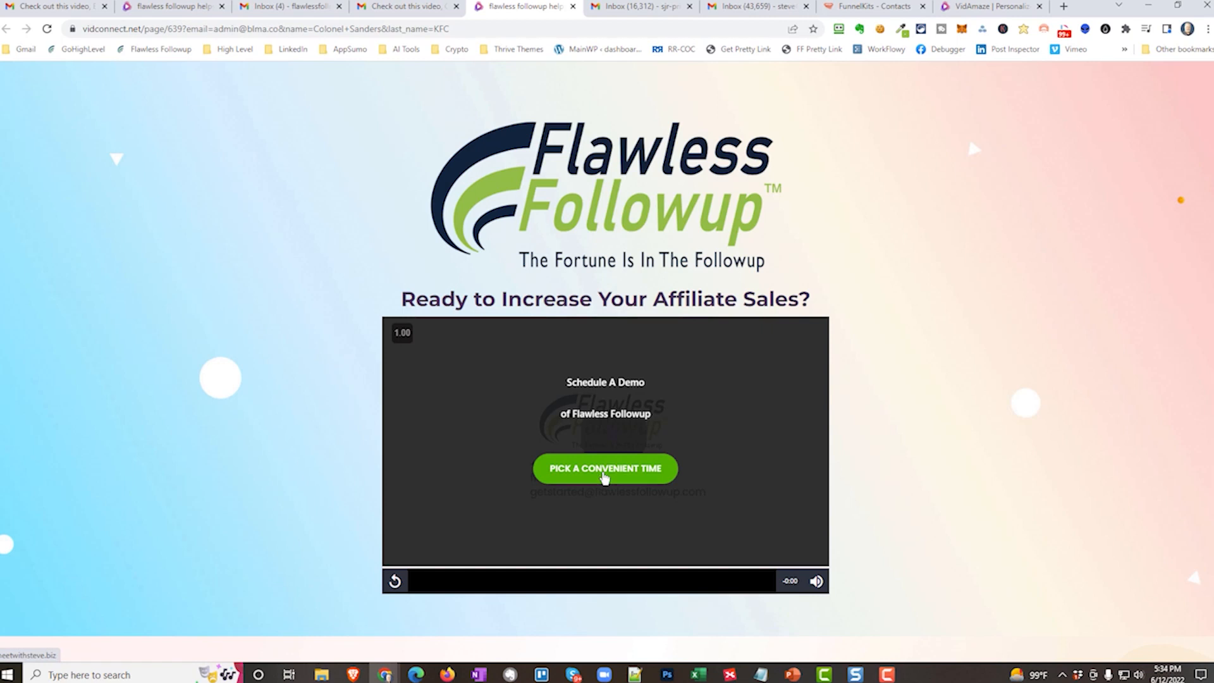
click(602, 472)
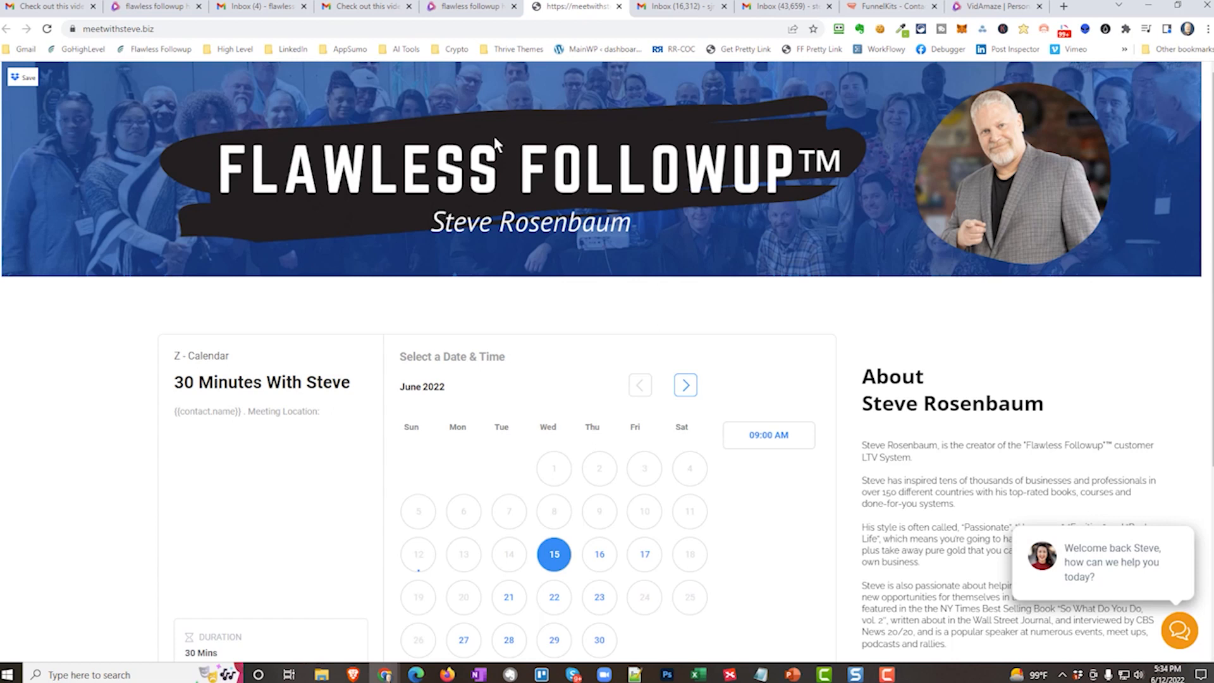
click(464, 9)
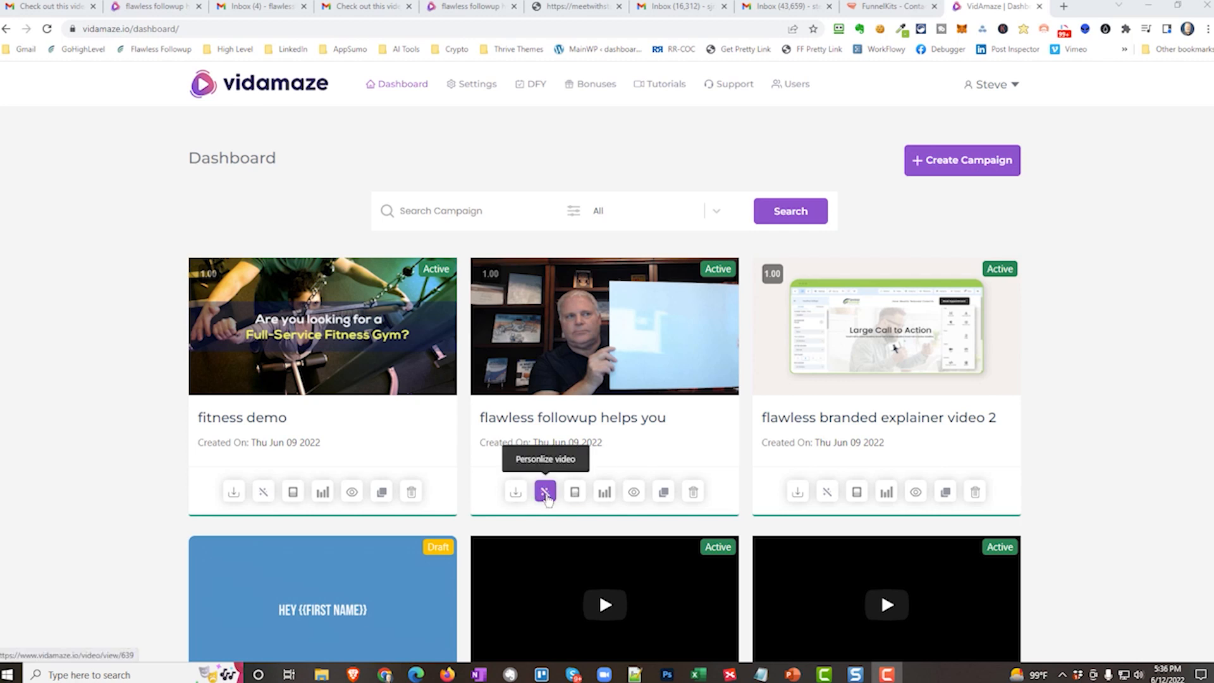
Examine the timeline actions of the "flawless followup helps you" video, and return to the dashboard.
click(547, 499)
scroll(111, 430, down, 4)
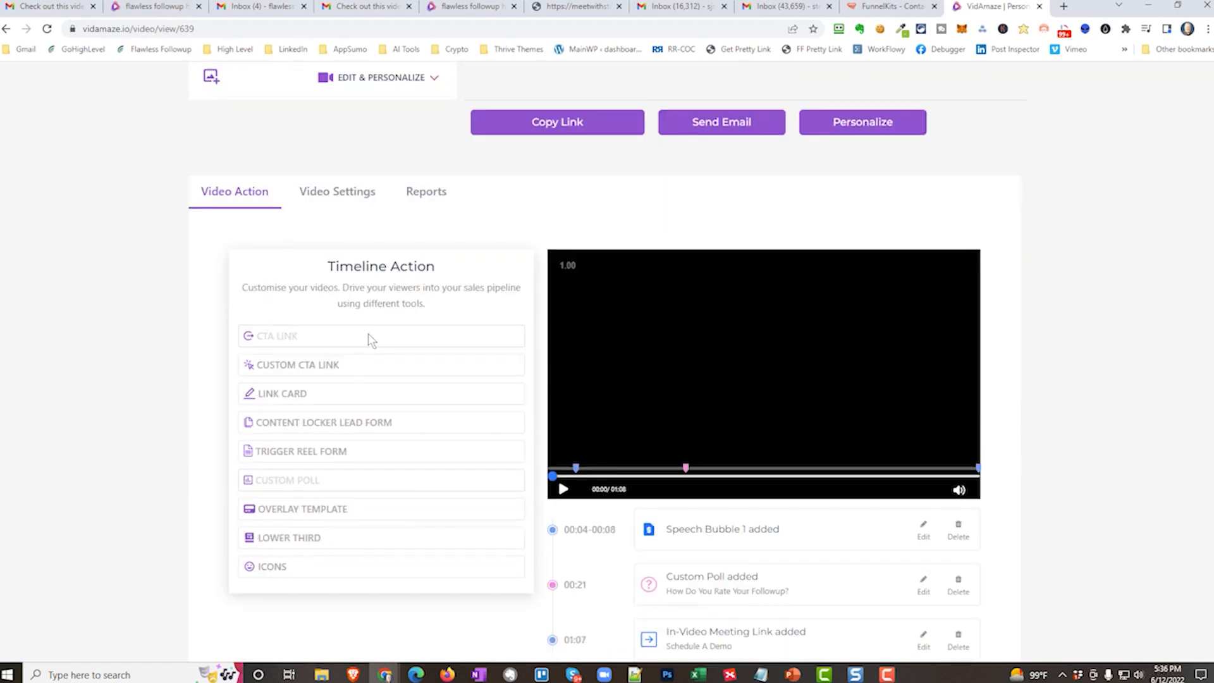
scroll(491, 464, down, 2)
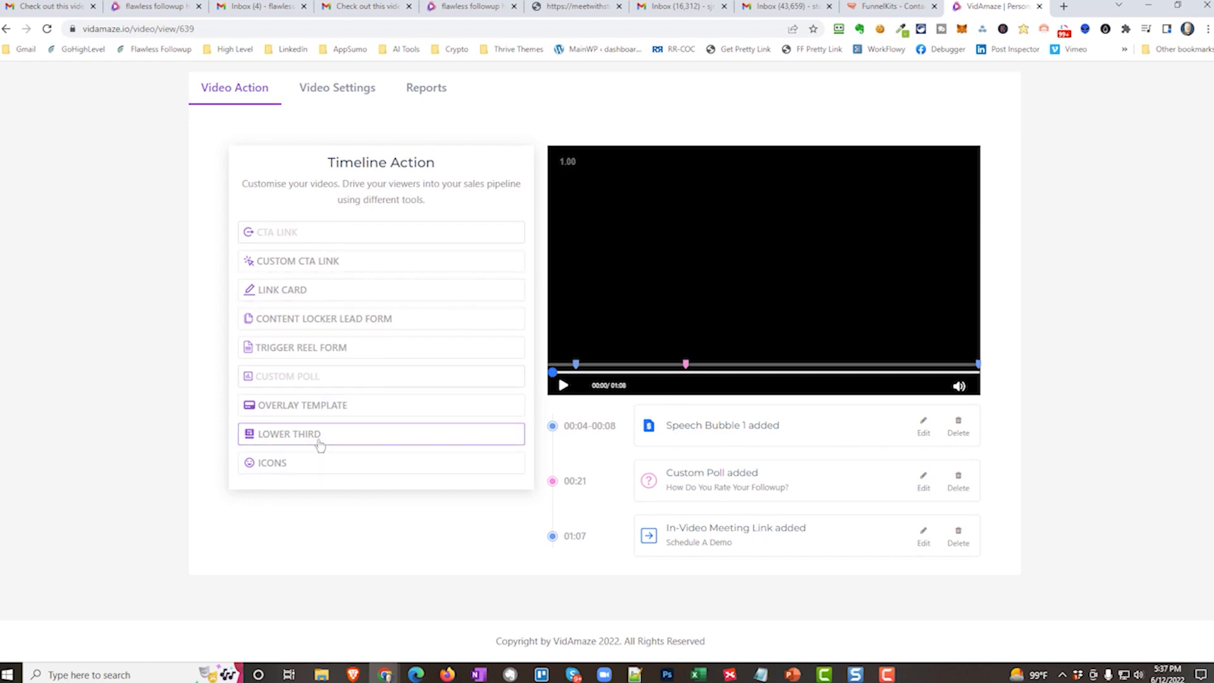
scroll(347, 442, up, 5)
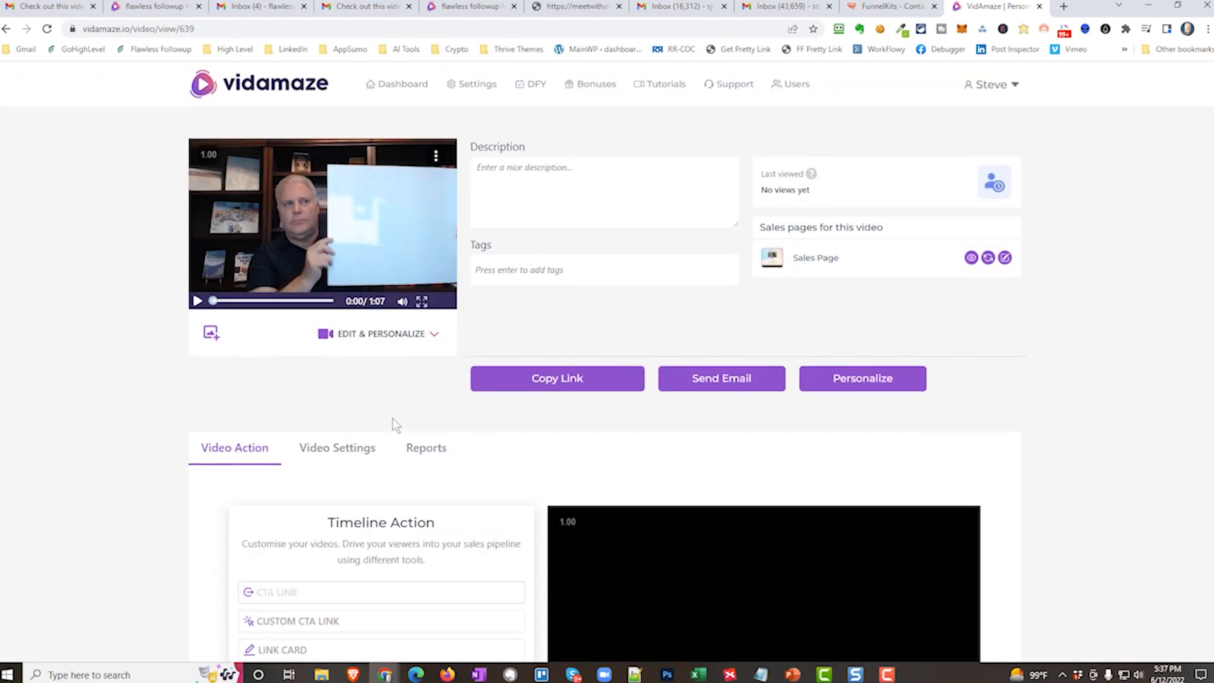
click(388, 86)
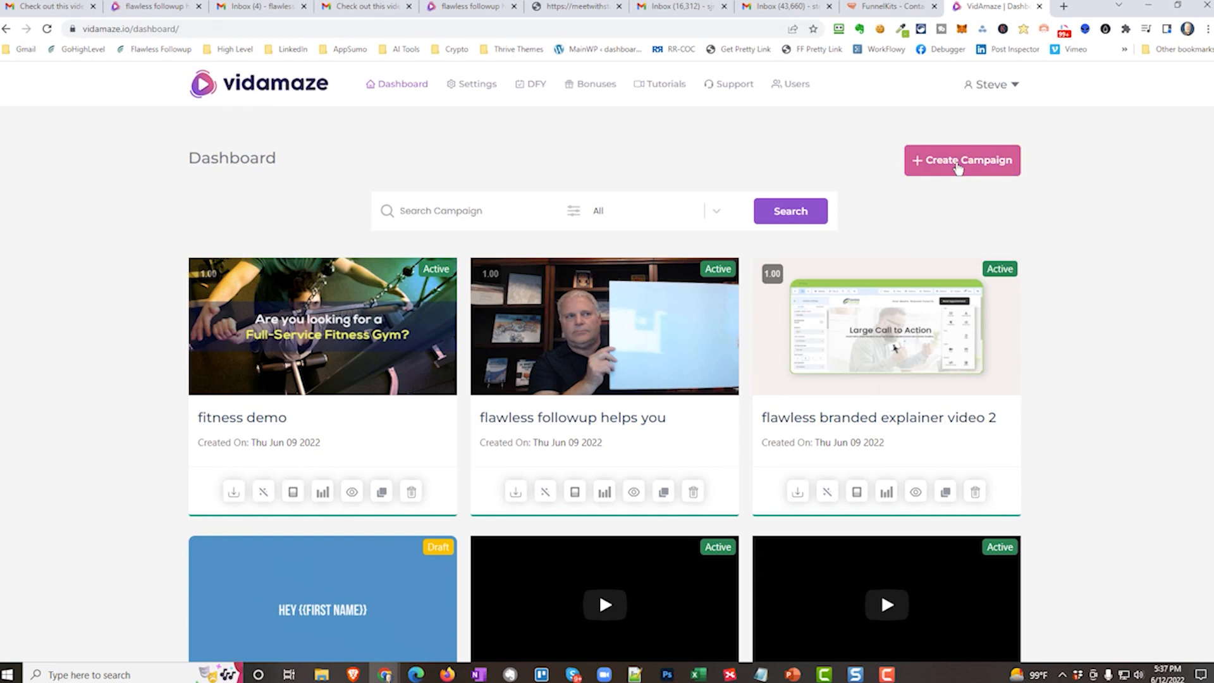
Start a new video campaign from templates and choose the Carpet Cleaning template.
click(959, 167)
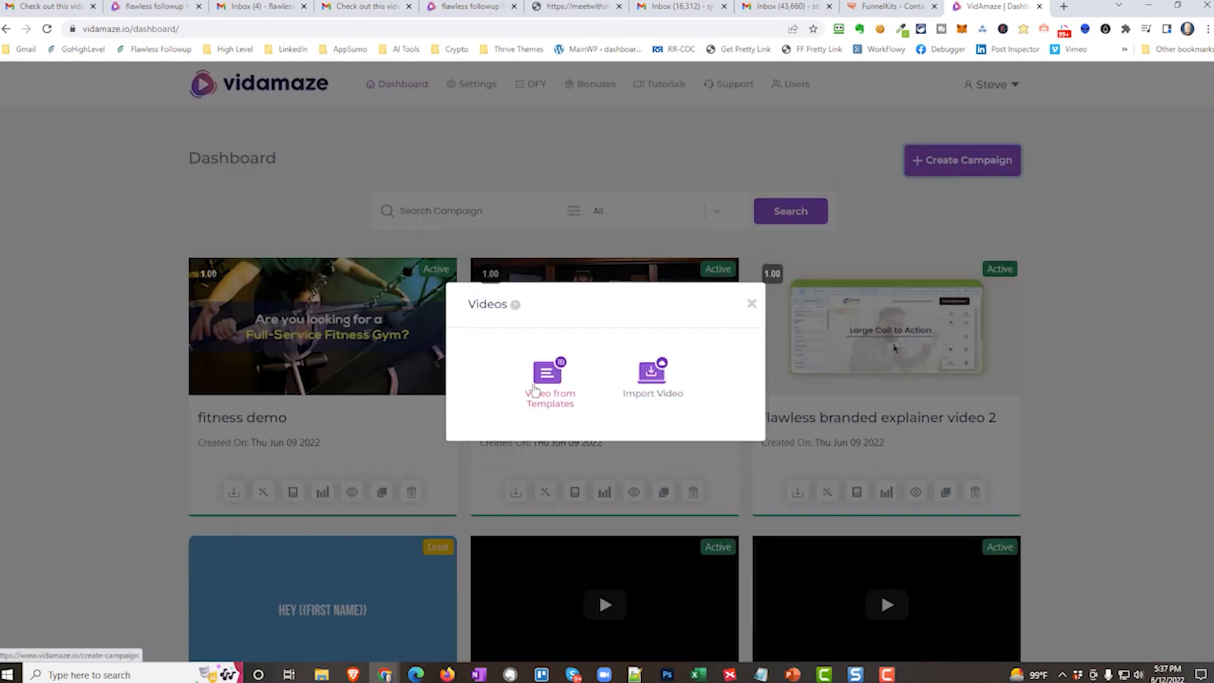
click(544, 382)
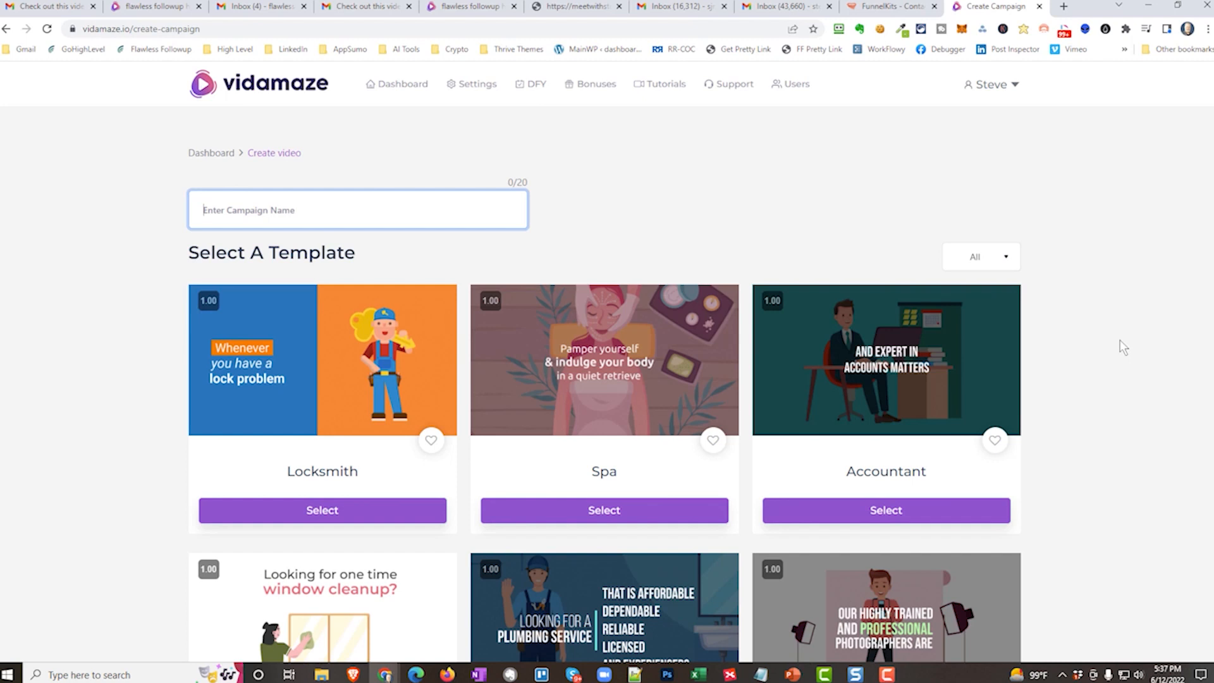
scroll(690, 339, down, 6)
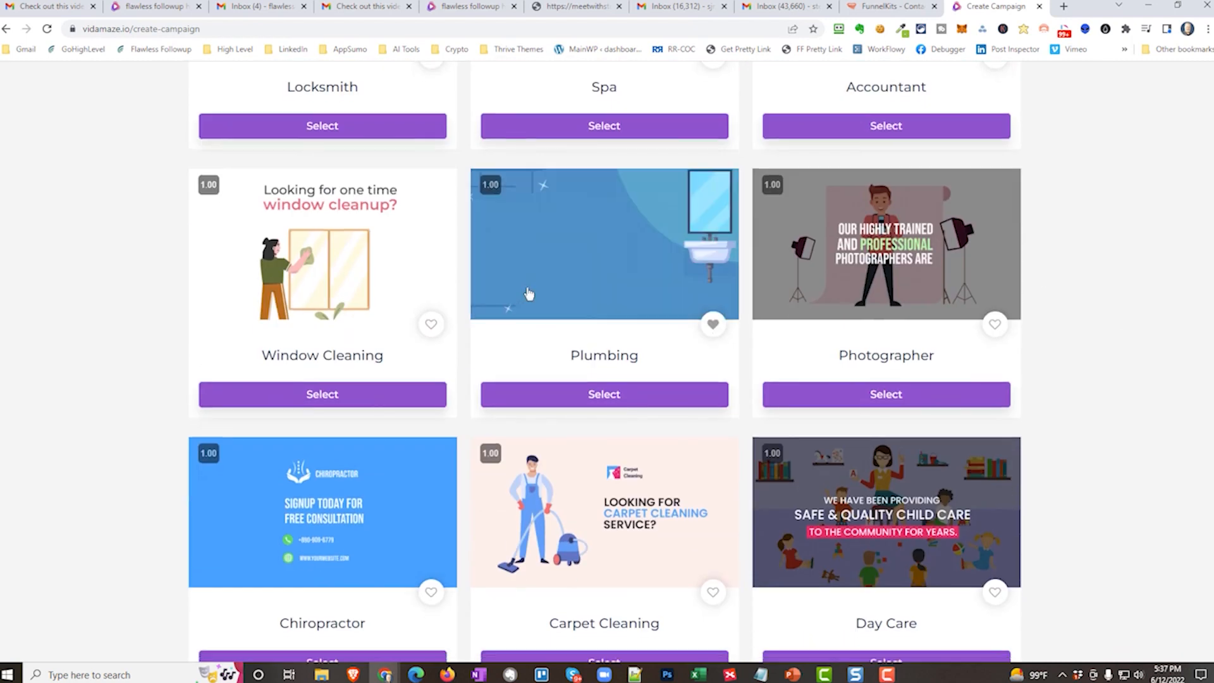
scroll(675, 282, down, 5)
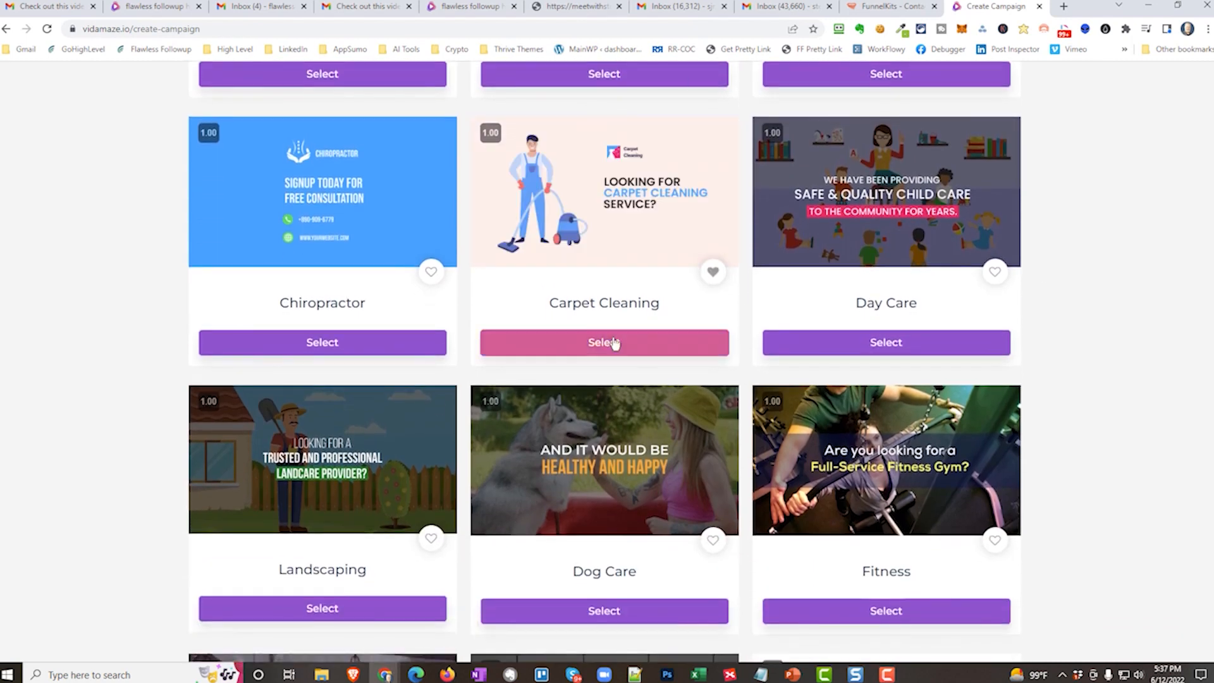
click(614, 343)
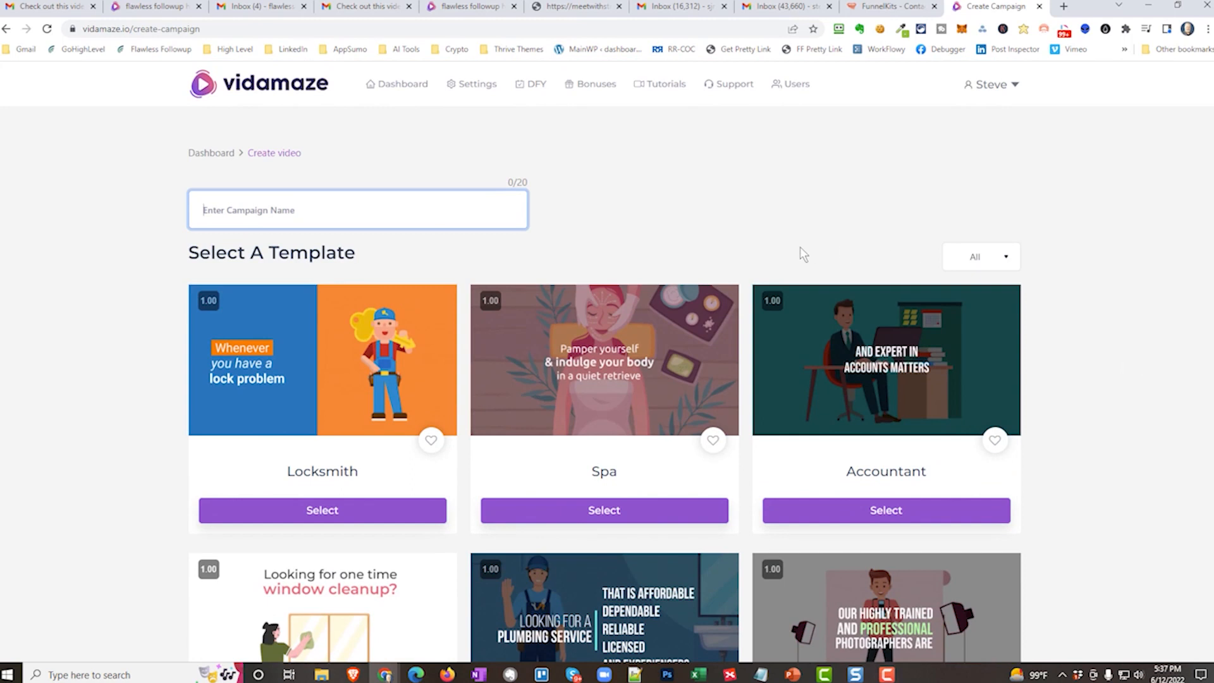
Name the campaign "Carpet Cleaning Demo" and save it to continue to the scene editor.
text(Carpet Clean)
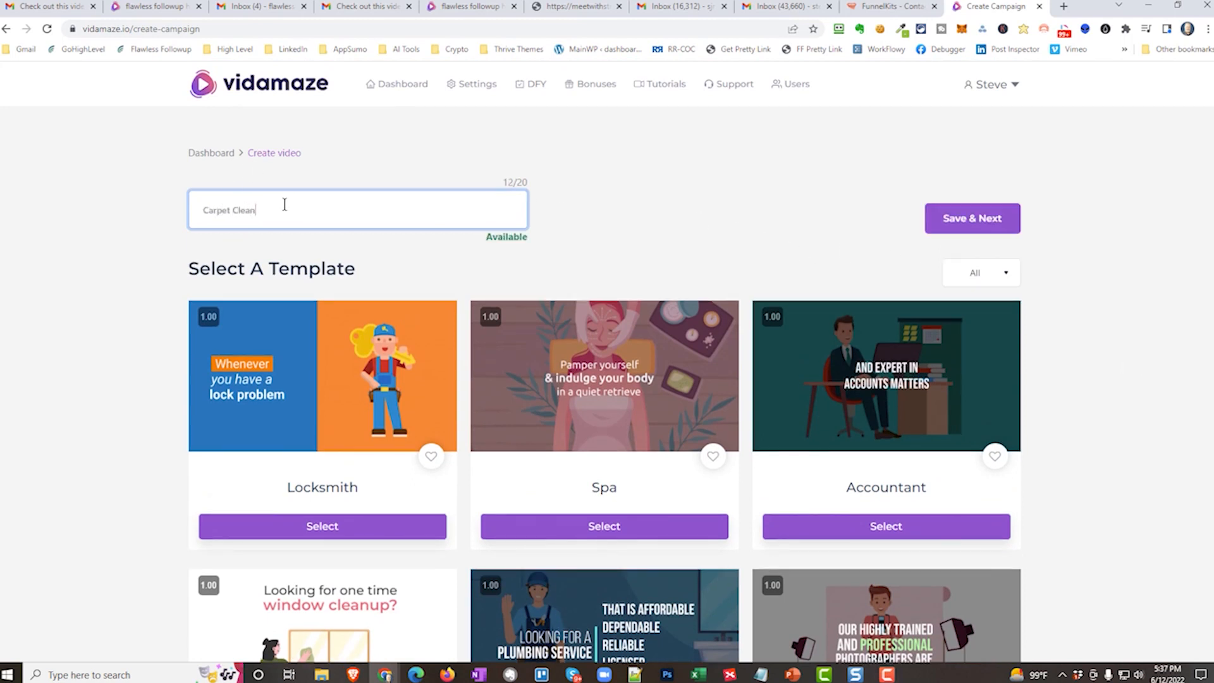
text(ing Demo)
click(957, 225)
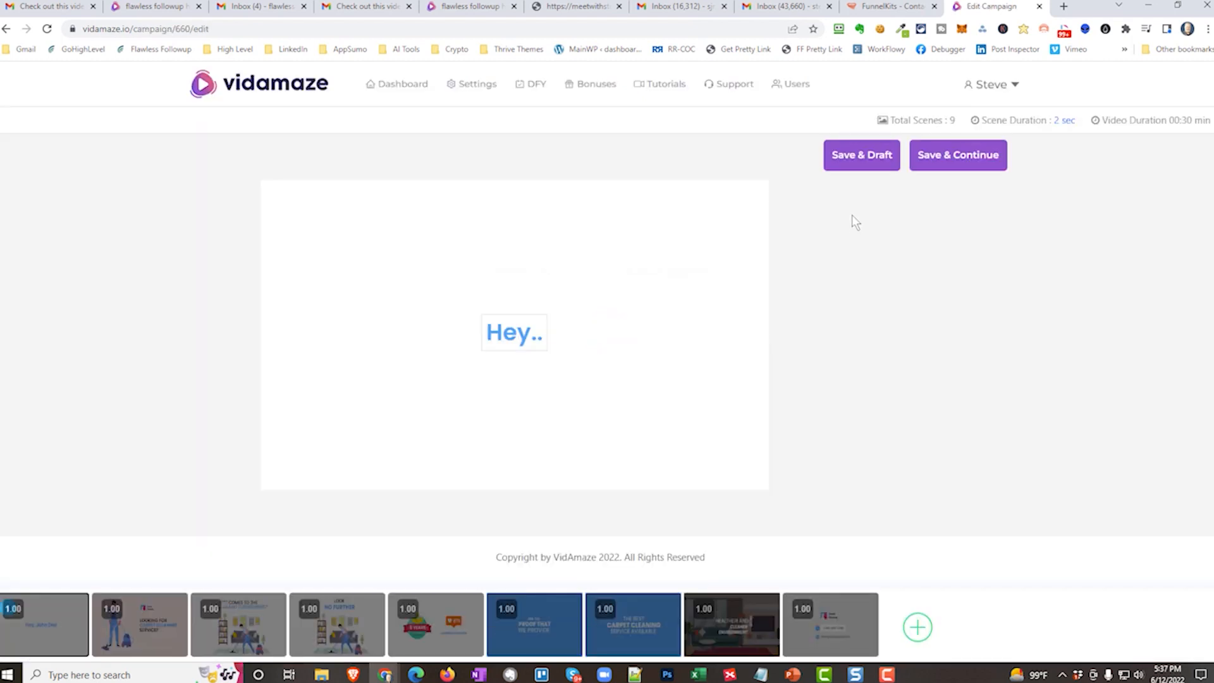
Look through the carpet cleaning template's scenes, including the contact details, experience badge, opening greeting and background video scenes.
mouse_move(123, 640)
click(840, 648)
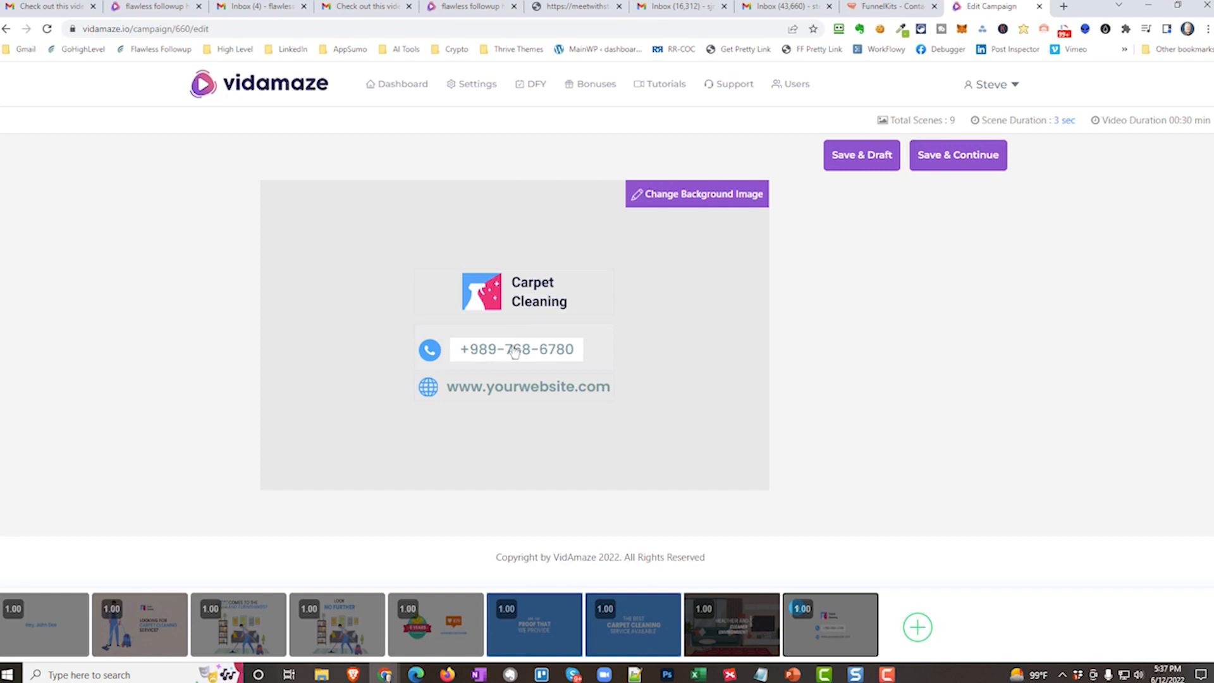
click(724, 641)
click(643, 643)
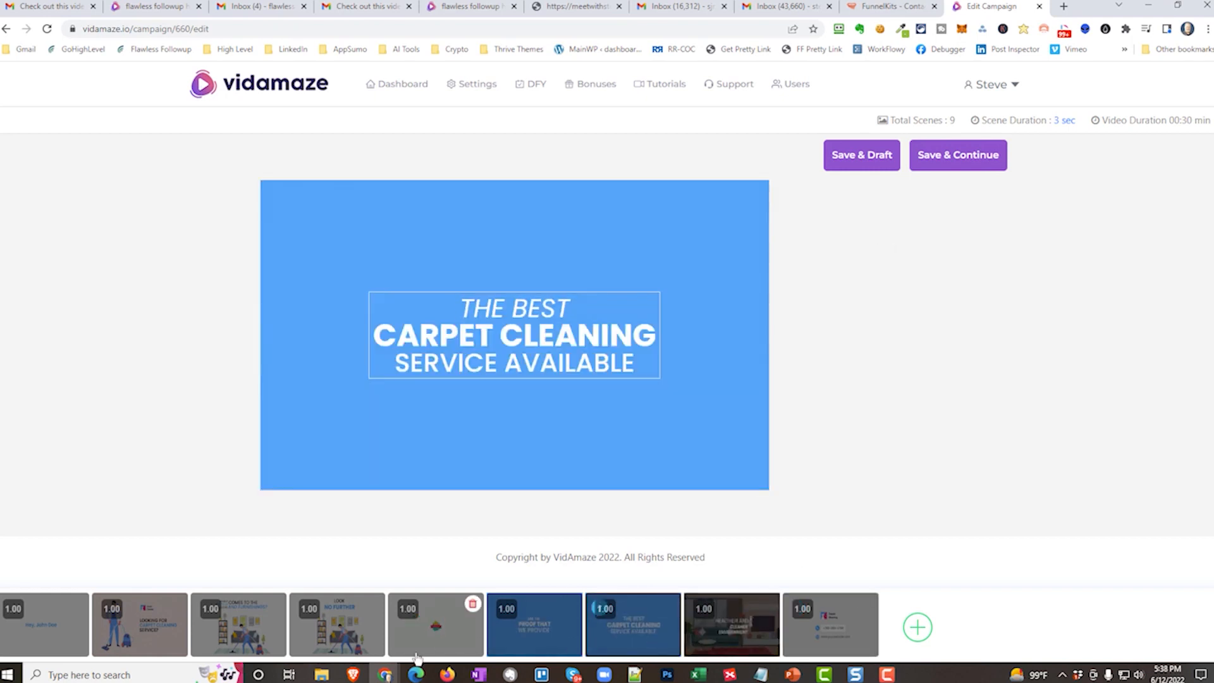
click(434, 643)
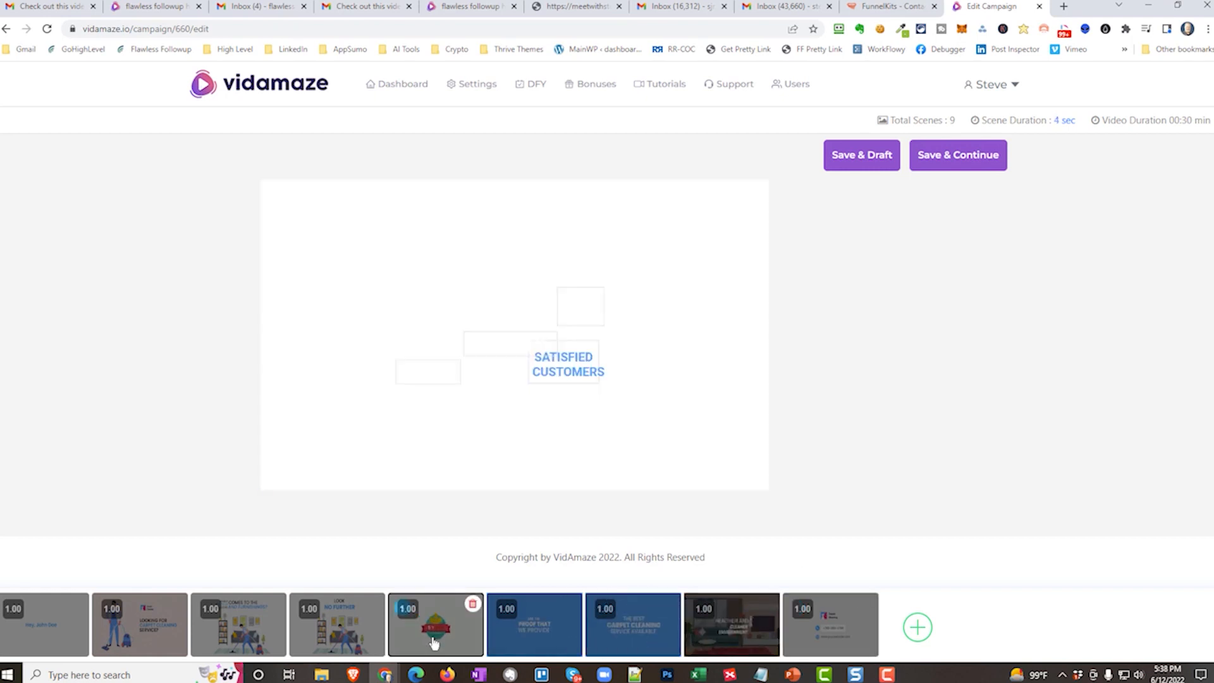
click(35, 636)
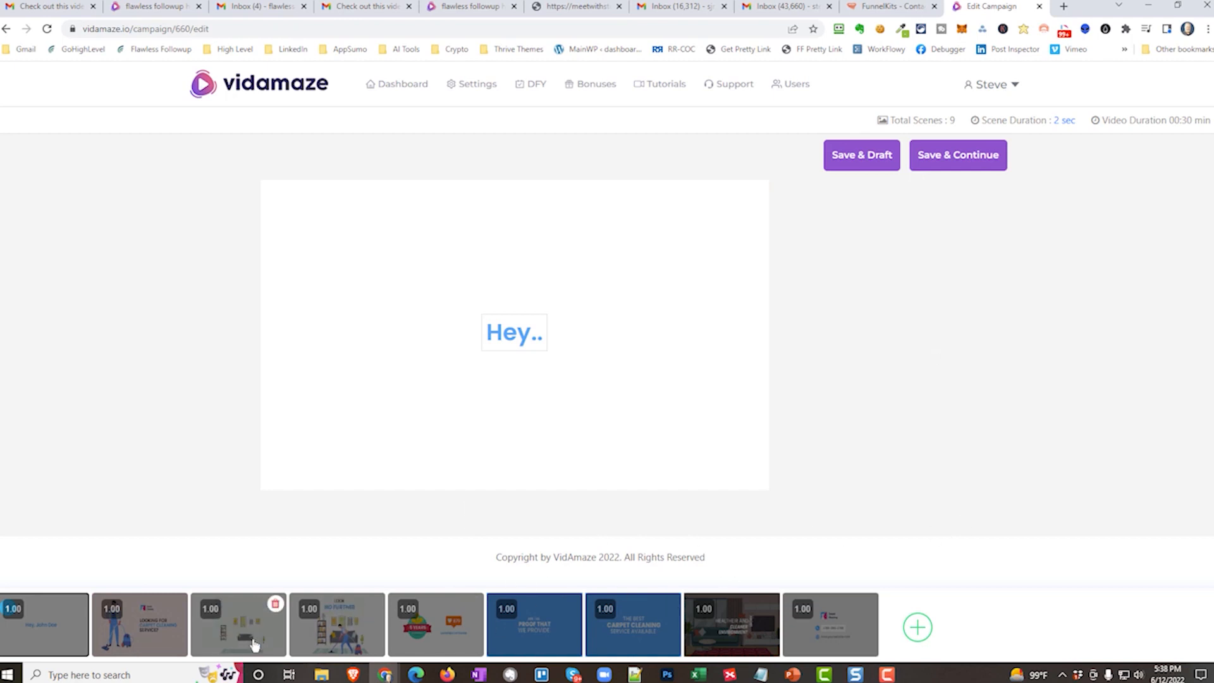
click(223, 617)
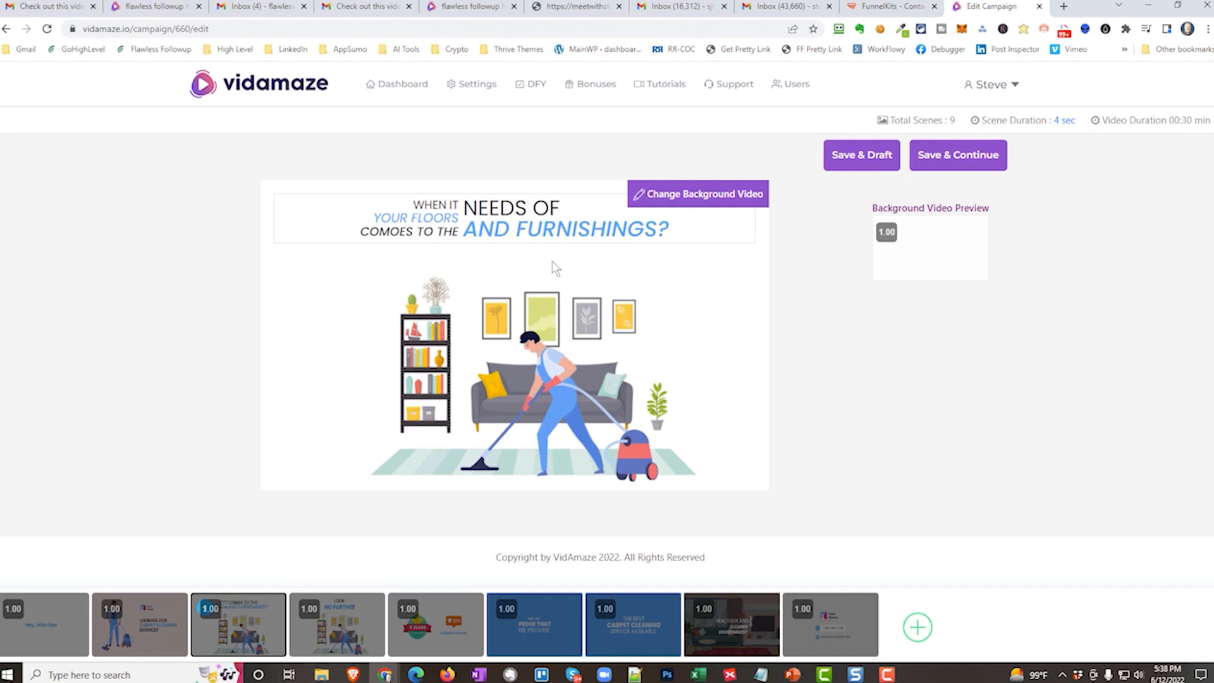
mouse_move(654, 241)
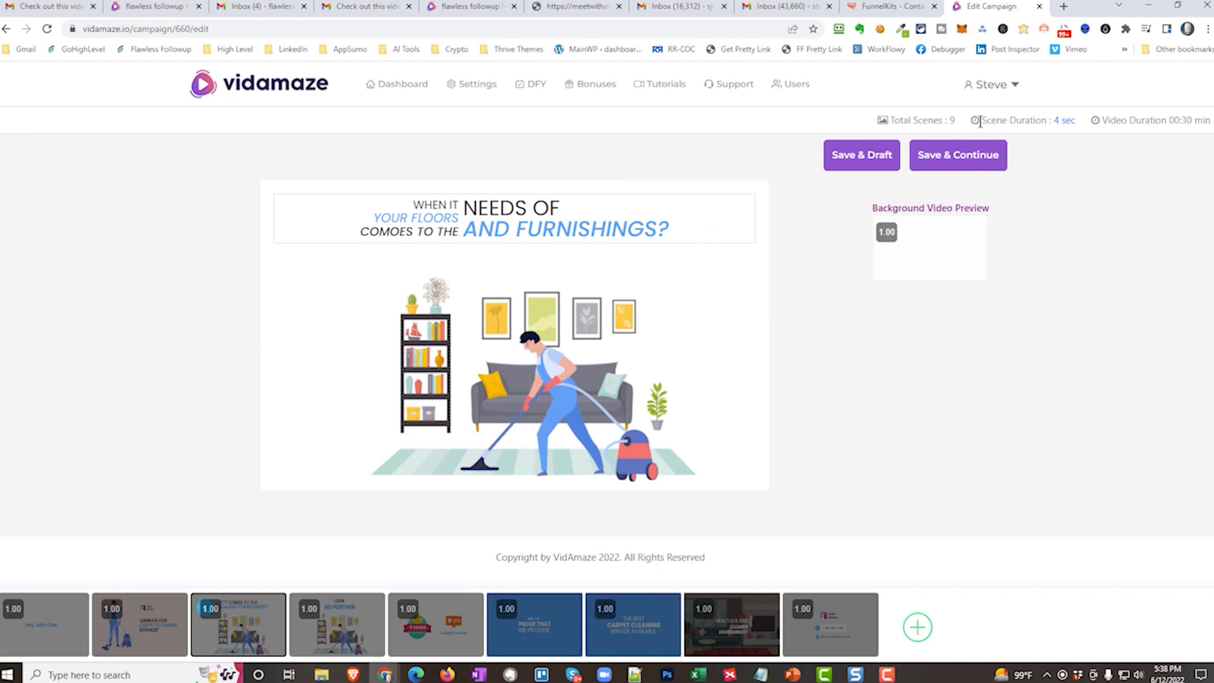
Save the scenes, preview and select the Future Bass Beat audio track, and render the video.
click(959, 157)
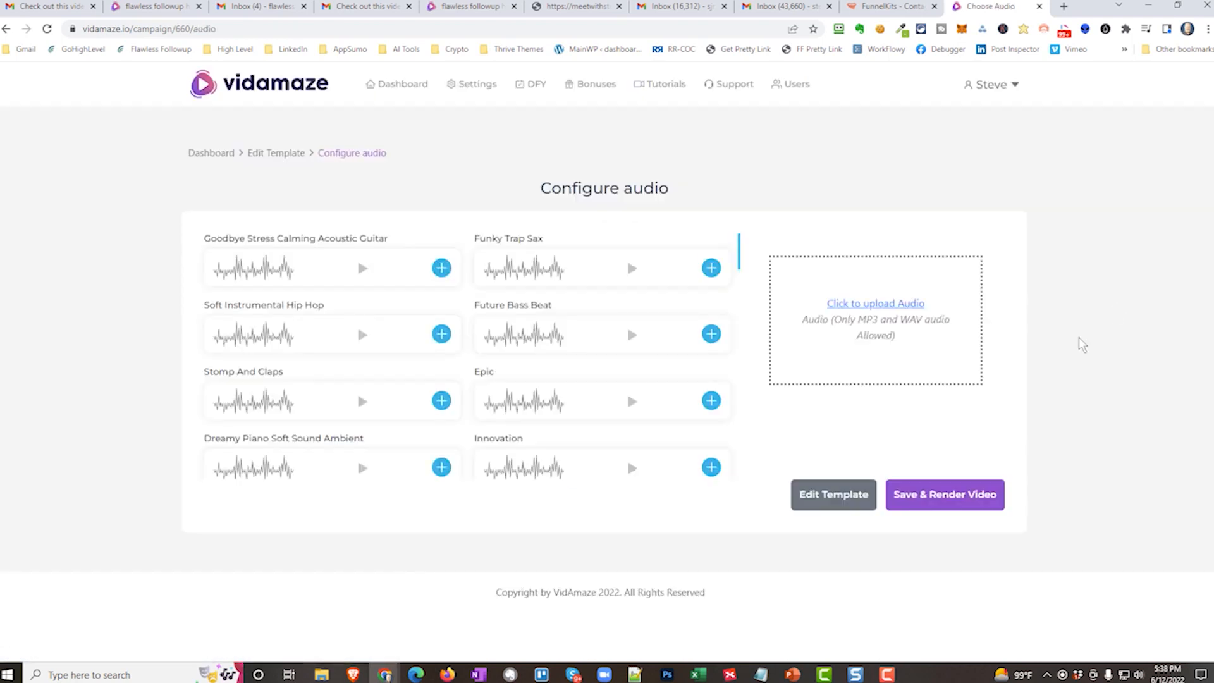
click(632, 336)
click(632, 336)
click(709, 335)
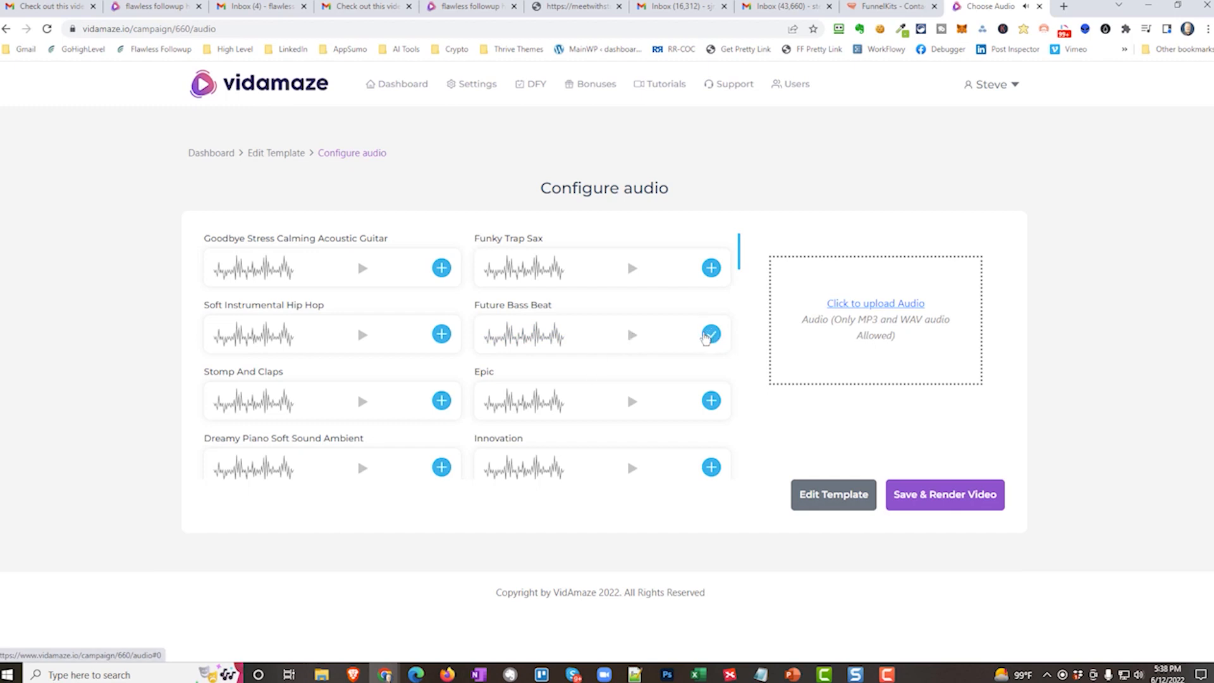
click(918, 502)
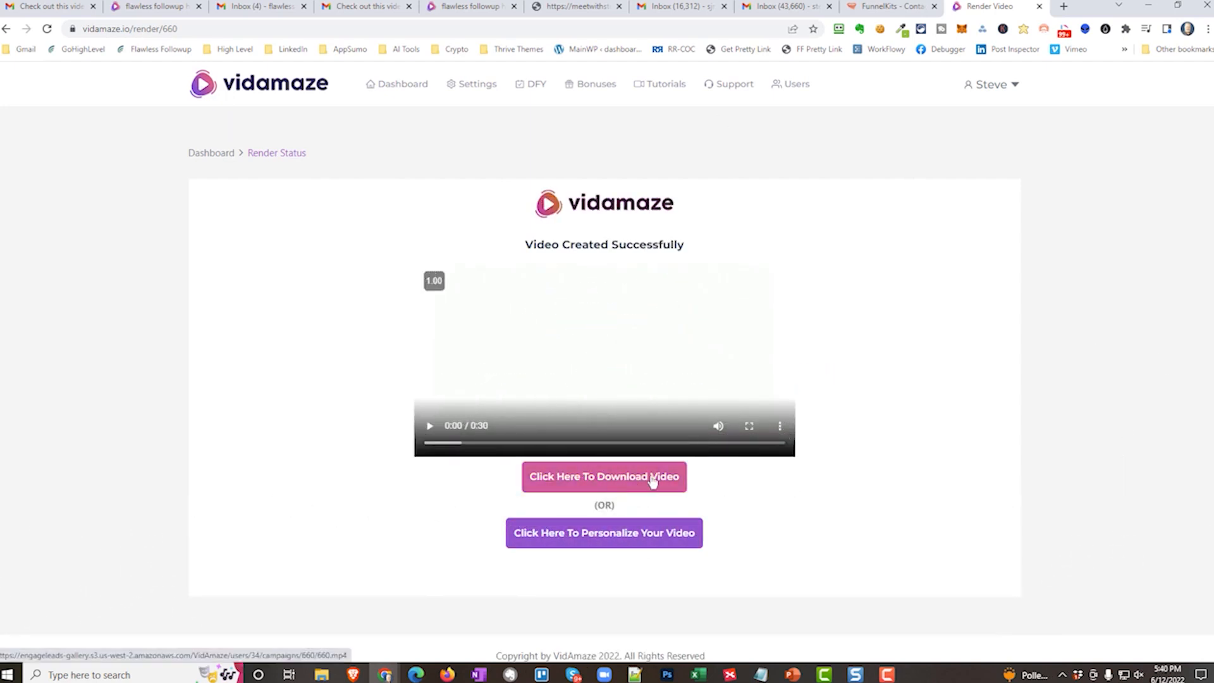
Open the rendered carpet cleaning video for personalization and review its available timeline actions.
click(586, 540)
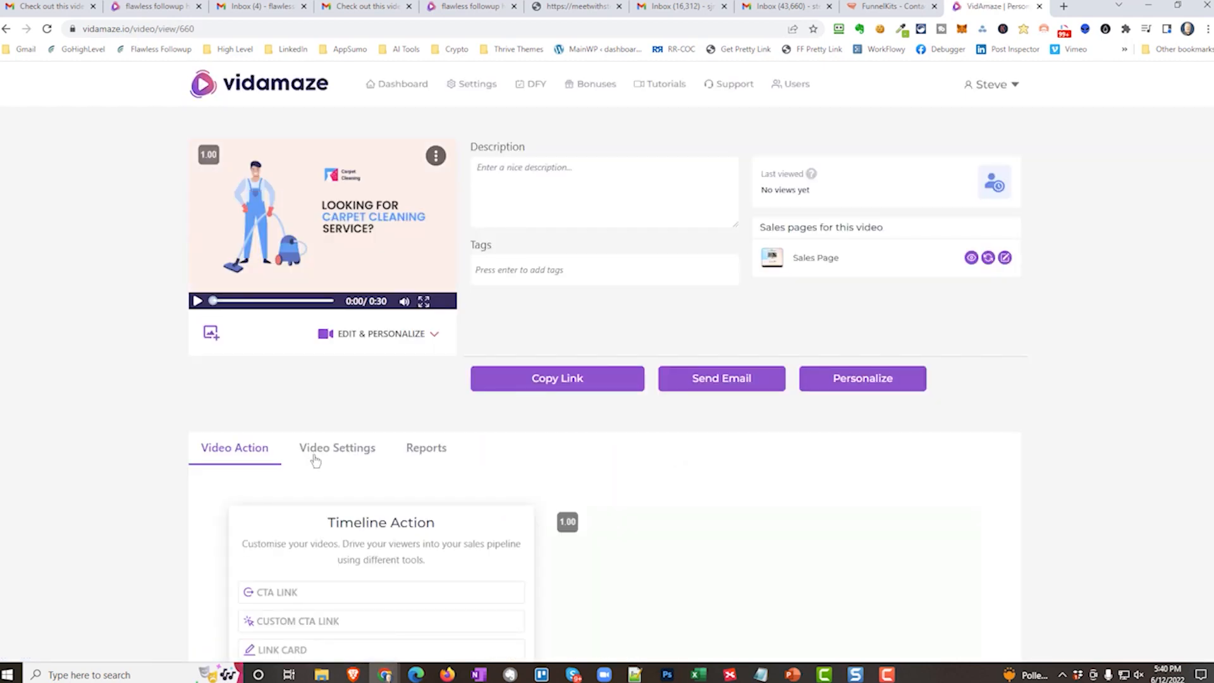
scroll(283, 328, down, 3)
scroll(323, 329, down, 2)
scroll(314, 311, up, 1)
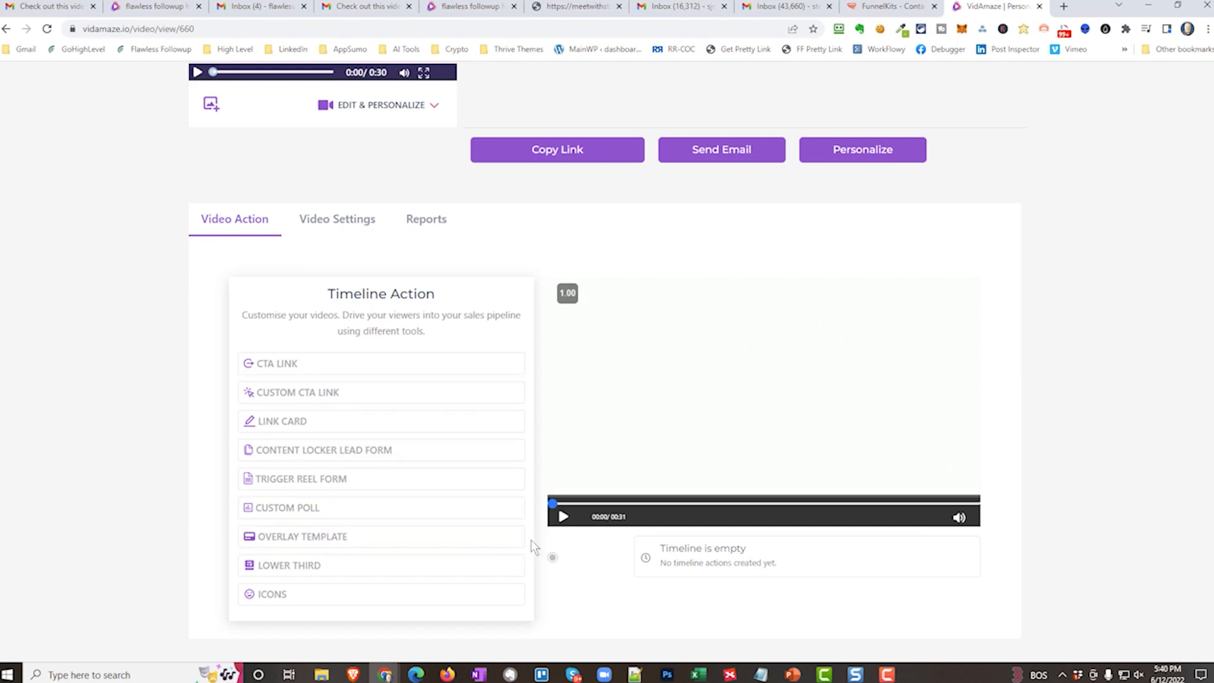
Play the video's opening, rewind to the start, and replay it up to the "Looking for carpet cleaning service?" scene.
click(564, 517)
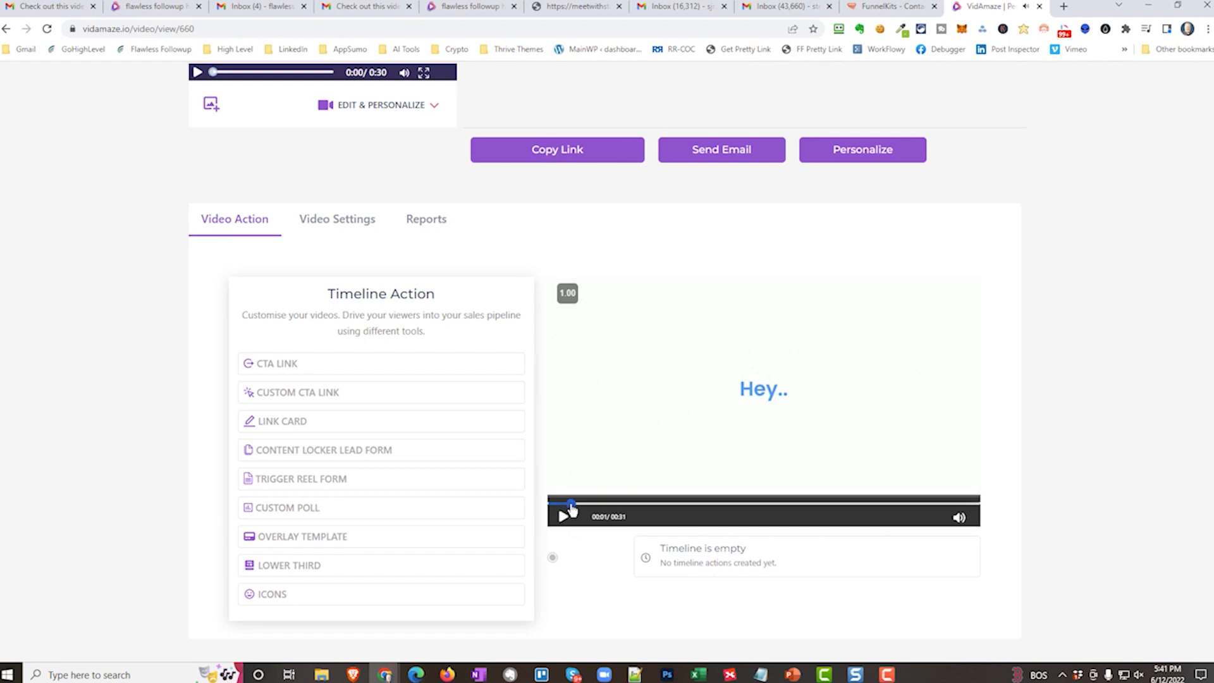
mouse_move(572, 504)
mouse_down()
mouse_move(594, 505)
mouse_move(555, 504)
mouse_up()
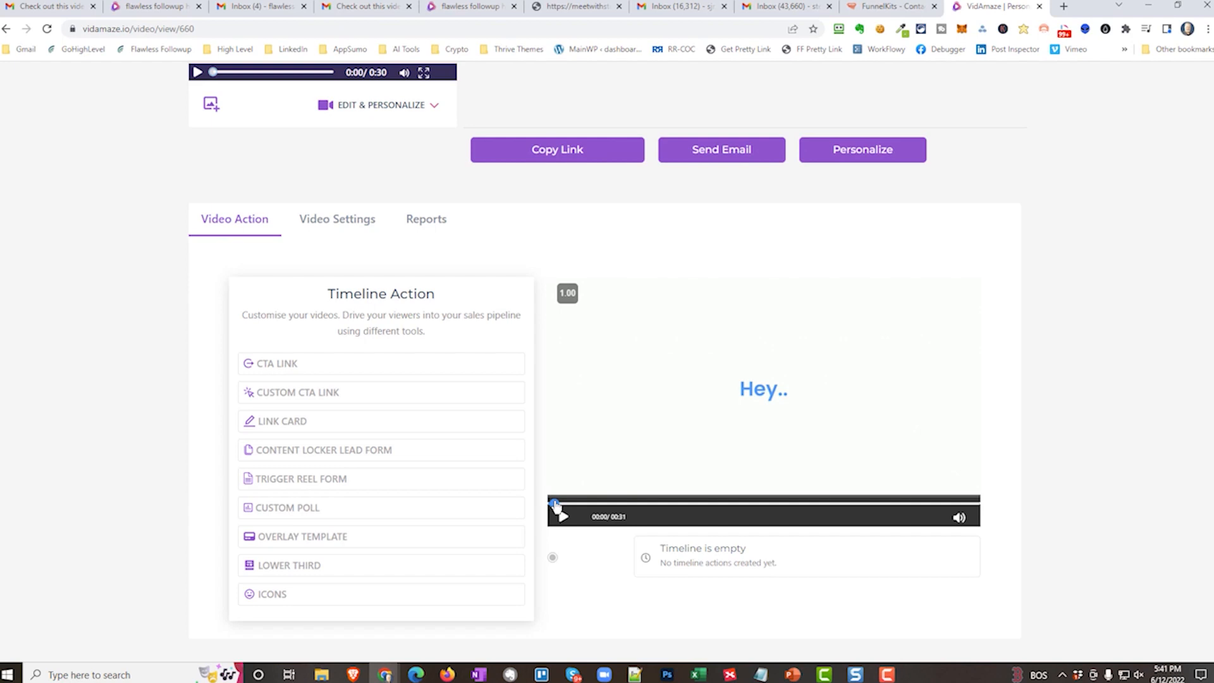
click(562, 517)
click(562, 518)
click(563, 518)
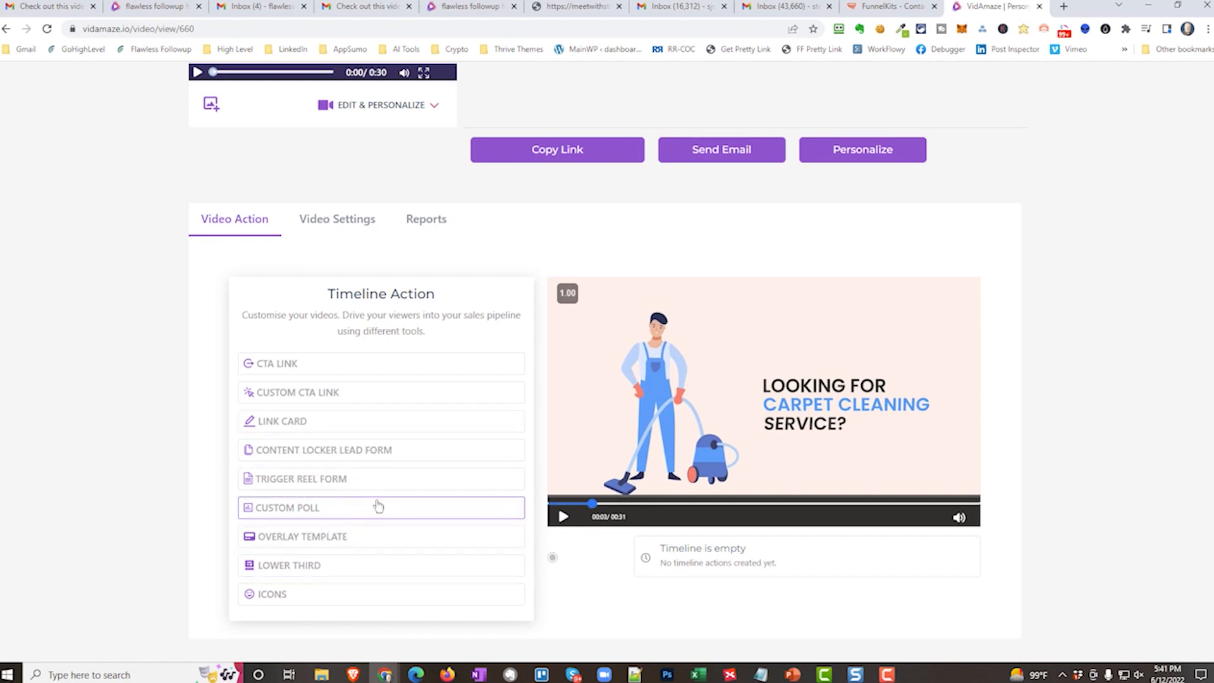
scroll(376, 505, down, 1)
click(342, 474)
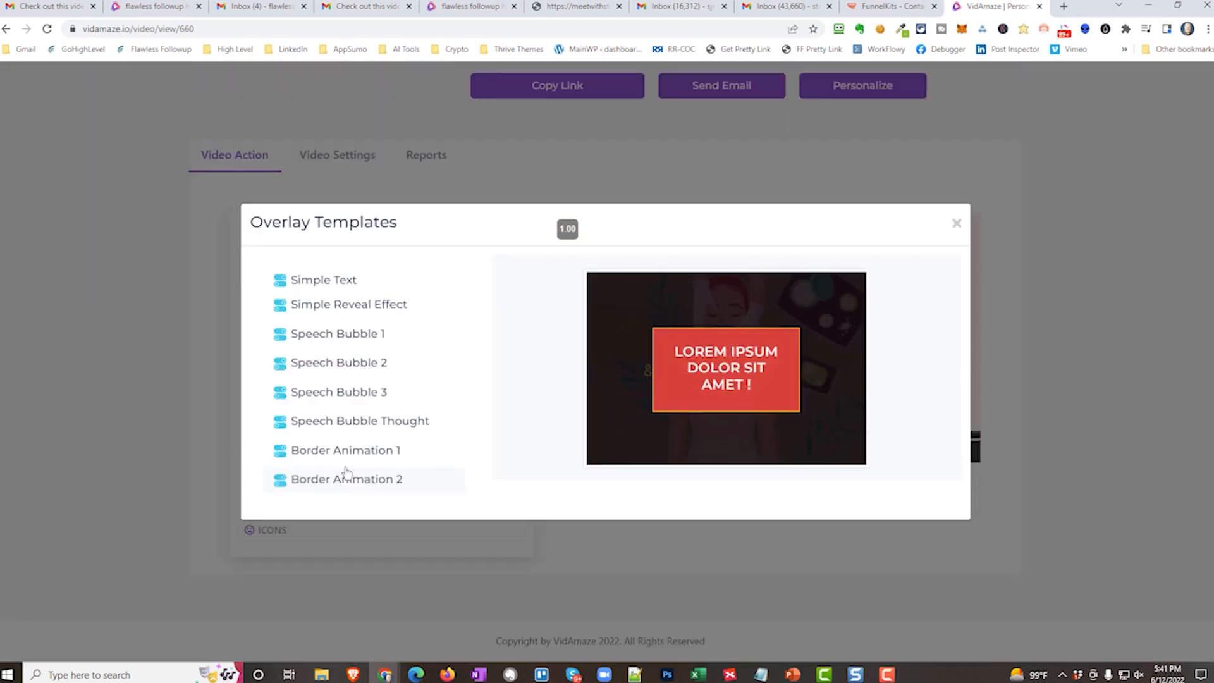
click(958, 223)
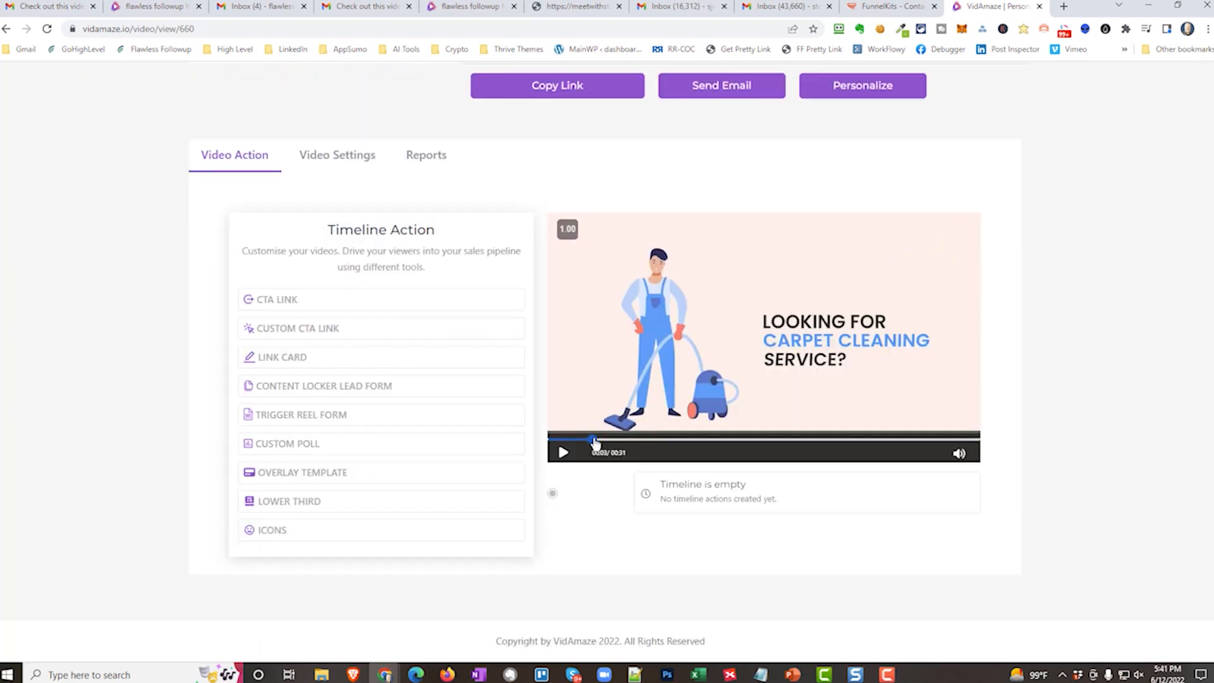
Rewind the video to 00:01 on the "Hey.." scene and add a Simple Text overlay.
drag(583, 442, 563, 442)
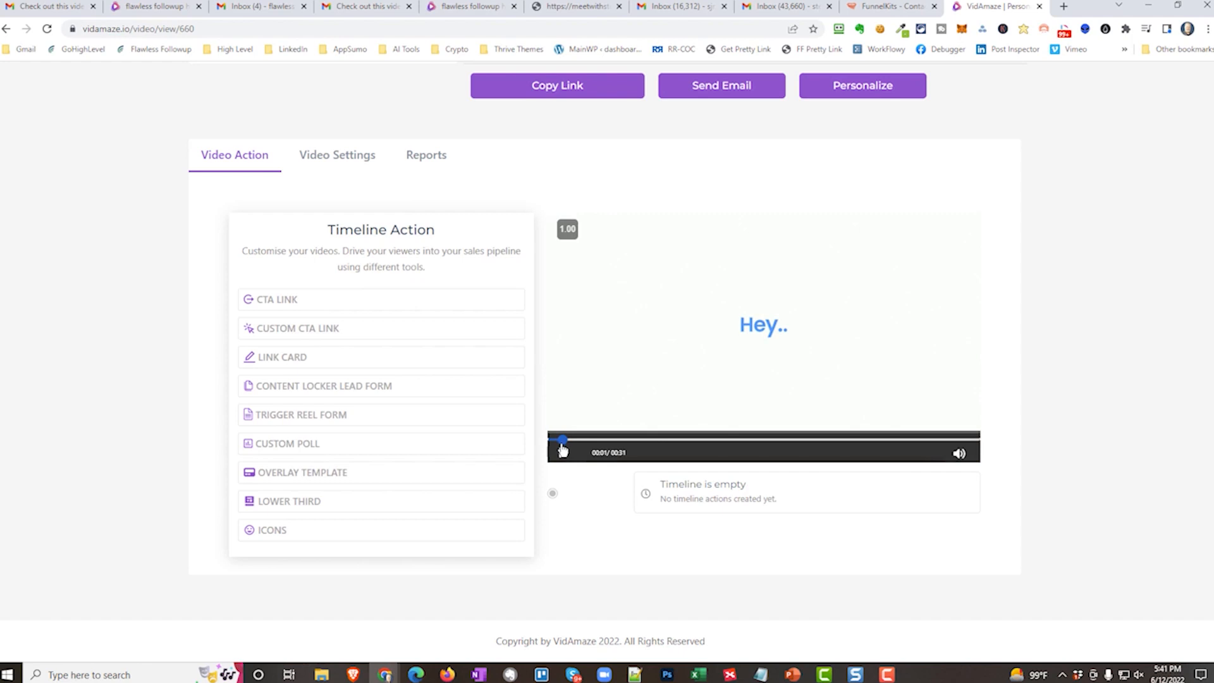
click(352, 473)
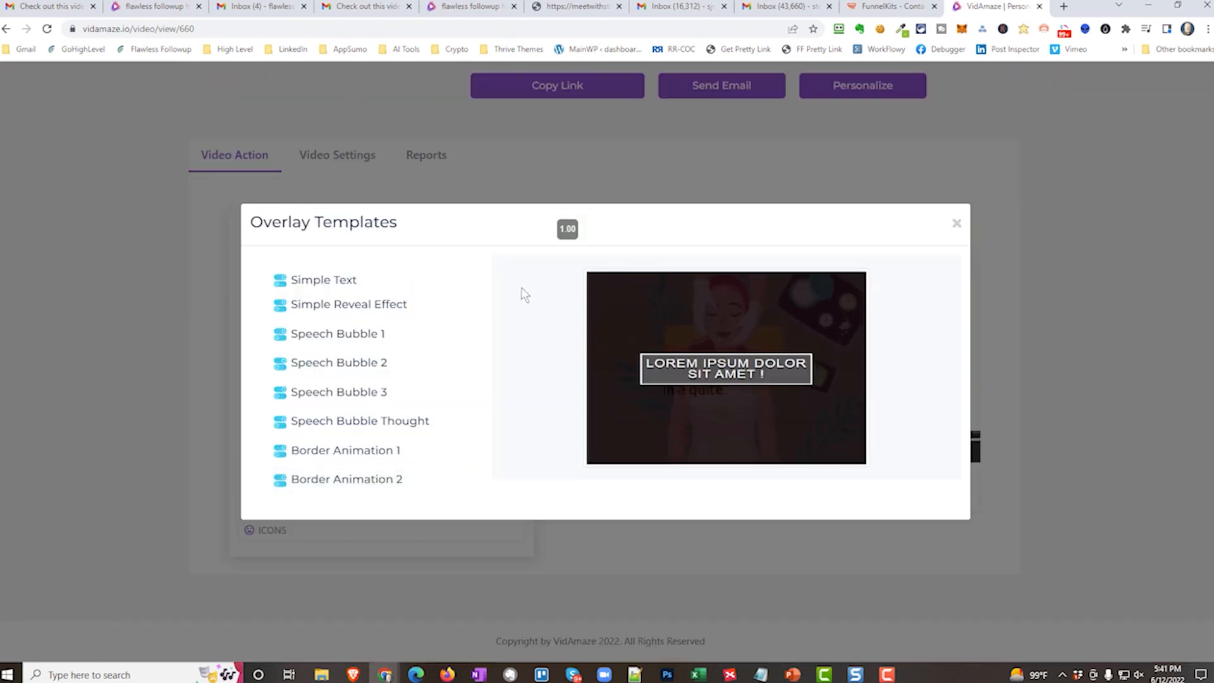
click(339, 280)
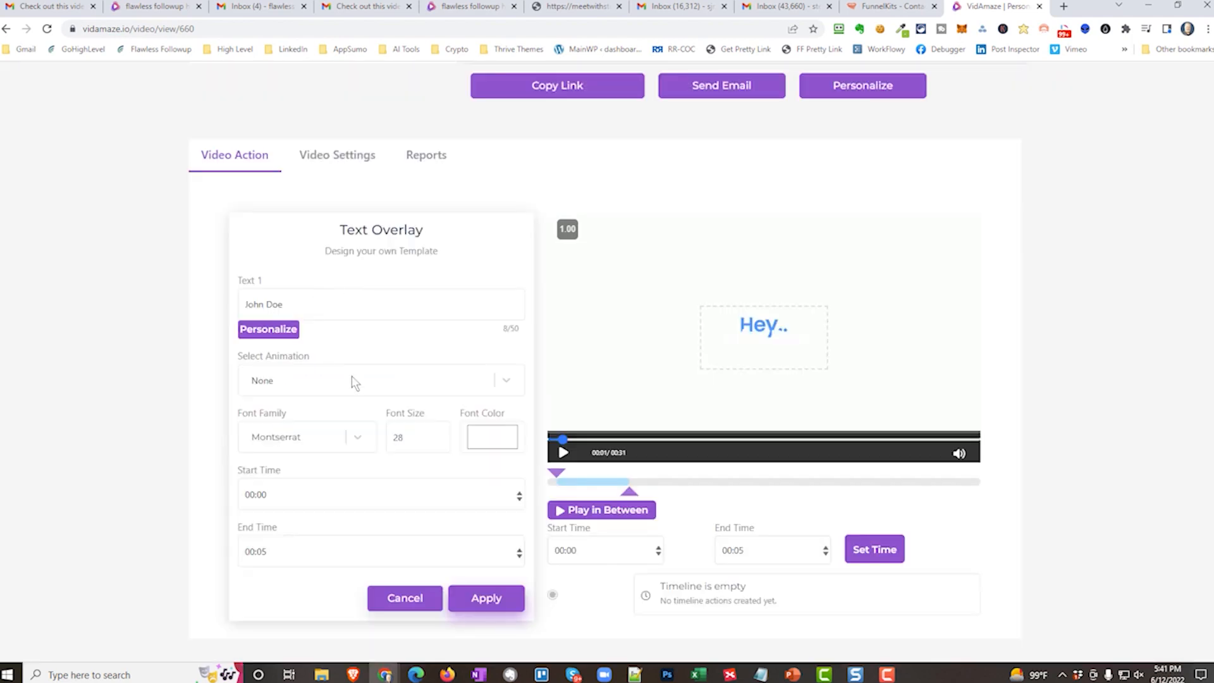
Replace the overlay's sample text with the {{FIRSTNAME}} personalization tag.
click(286, 333)
click(279, 355)
click(281, 309)
key(BackSpace)
key(BackSpace)
key(BackSpace)
key(BackSpace)
key(BackSpace)
key(BackSpace)
key(BackSpace)
key(BackSpace)
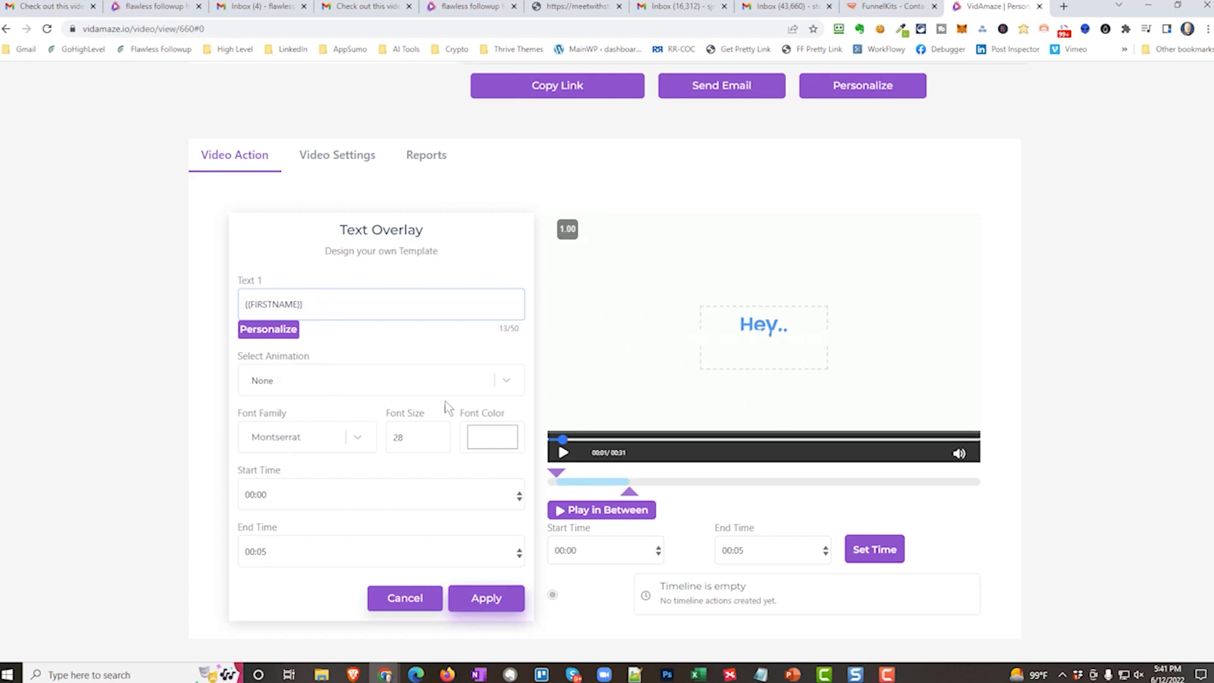
Set the overlay's font color to the blue sampled from "Hey.." (RGB 68, 151, 255), and place the overlay just below that greeting.
click(496, 442)
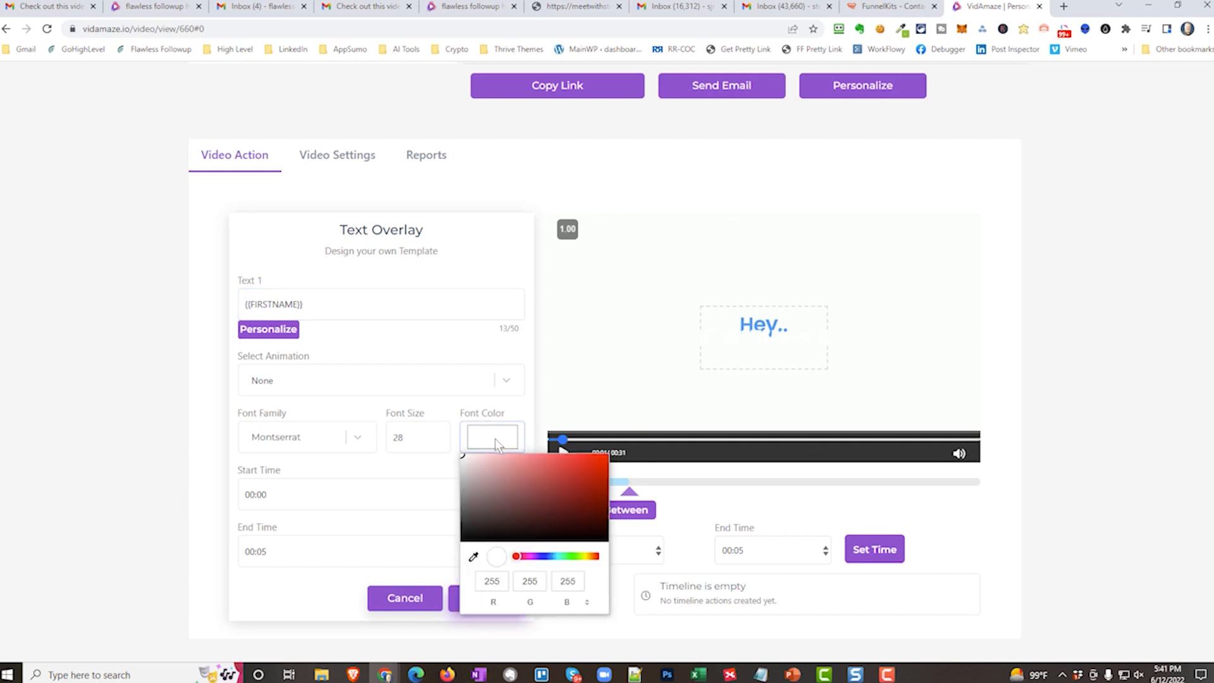
click(475, 558)
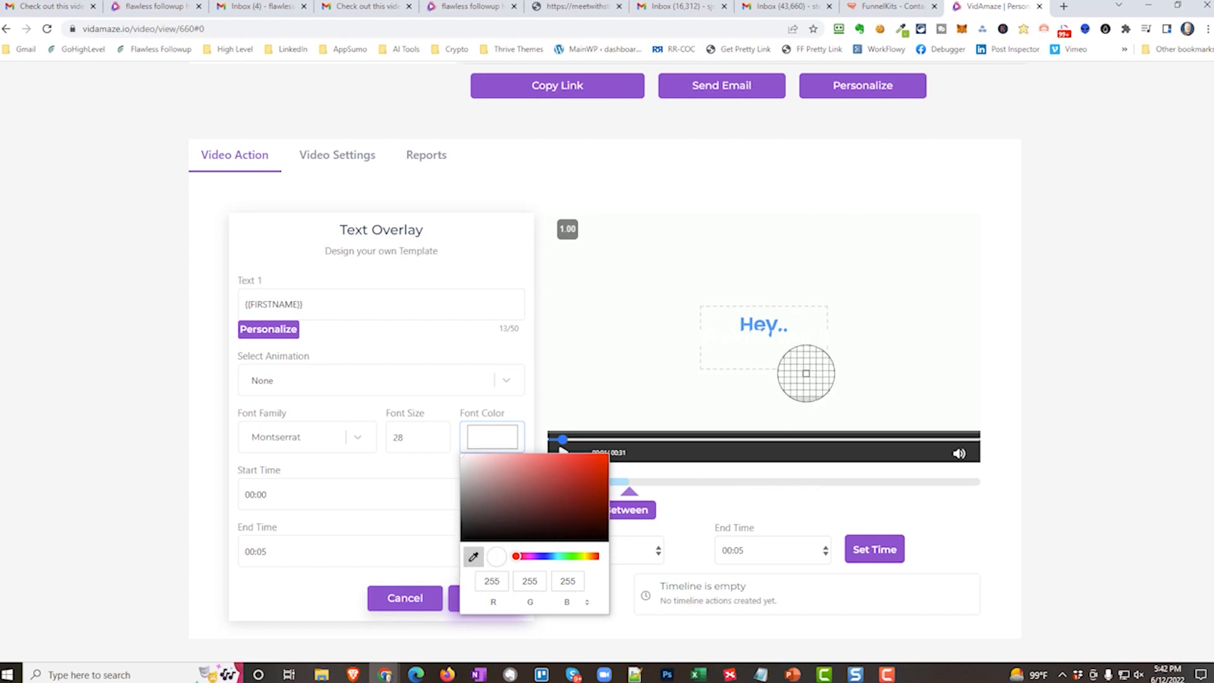
click(772, 328)
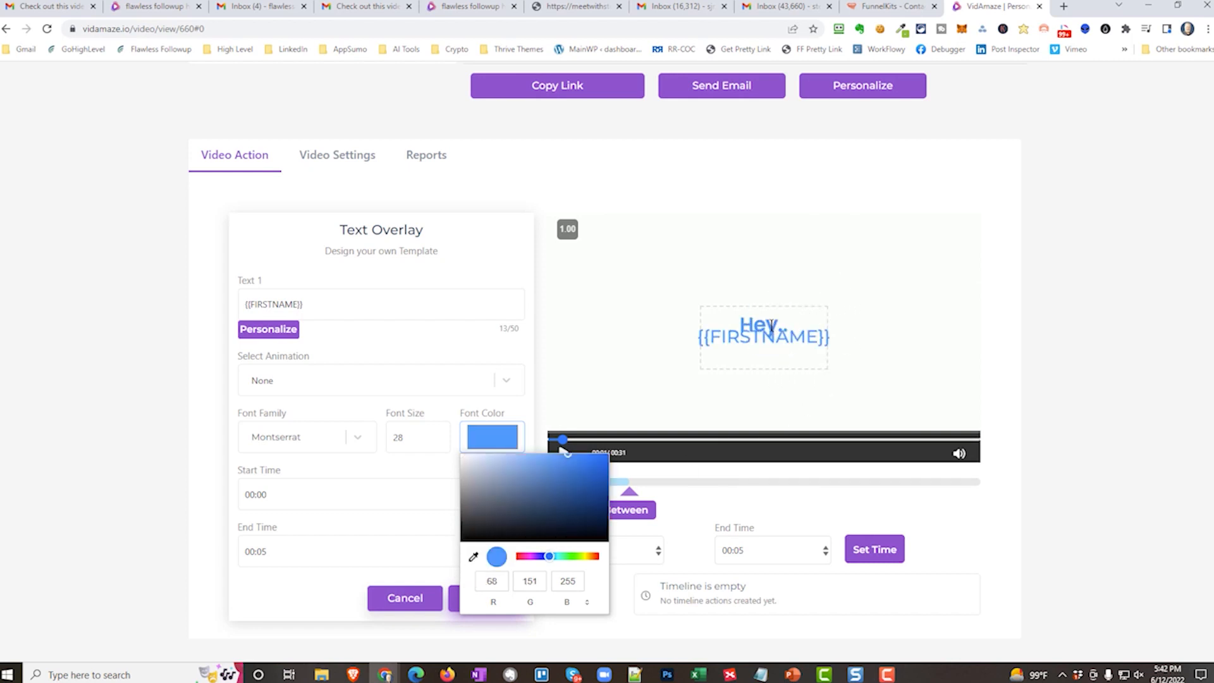
click(714, 319)
mouse_move(713, 319)
mouse_down()
mouse_move(716, 335)
mouse_move(749, 333)
mouse_move(711, 338)
mouse_up()
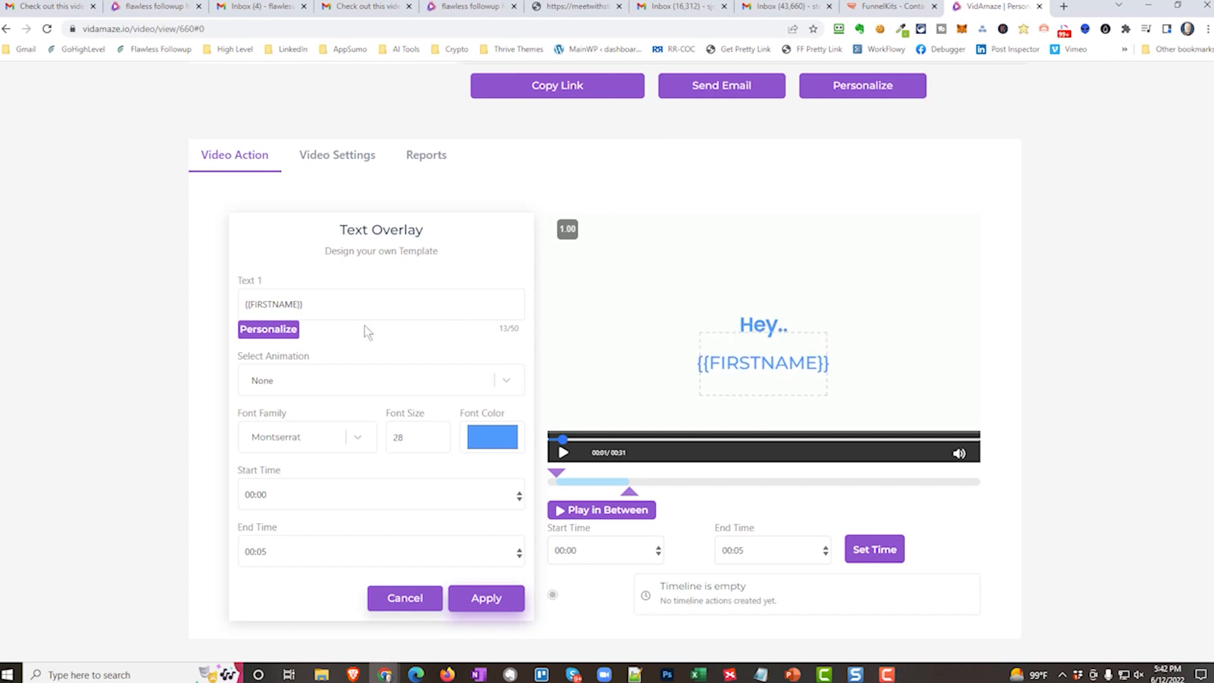
Try the Lobster font on the {{FIRSTNAME}} overlay, and set its font family to Bungee Inline.
click(357, 438)
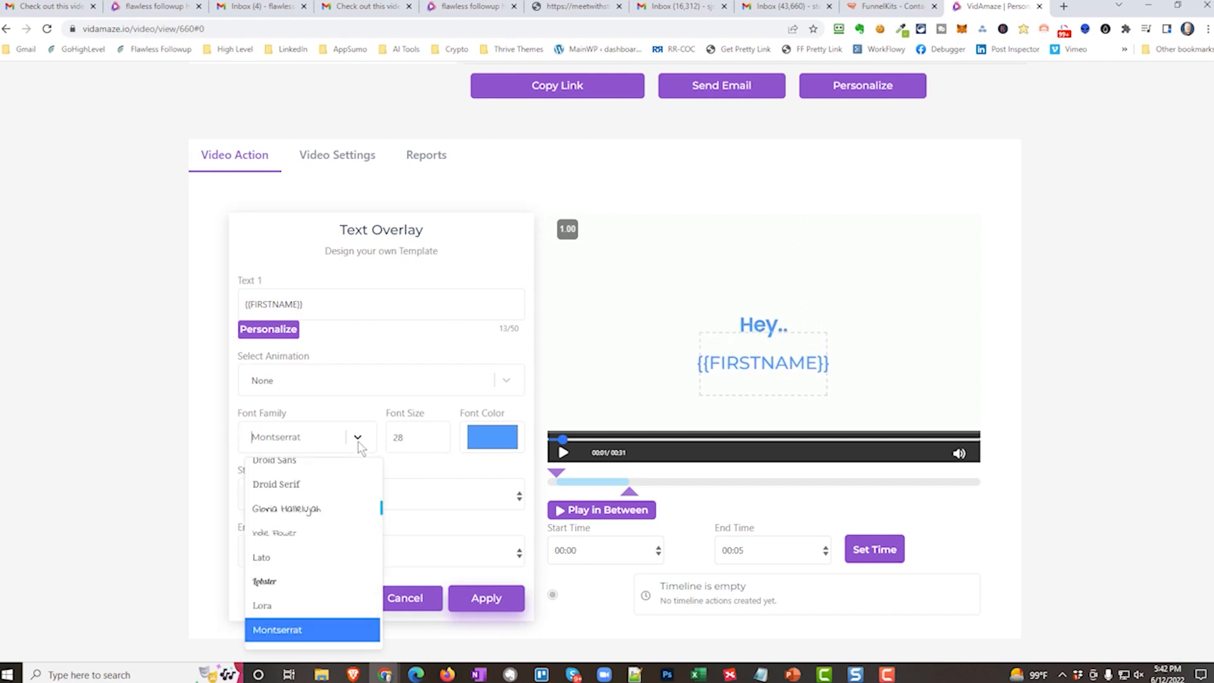
click(279, 579)
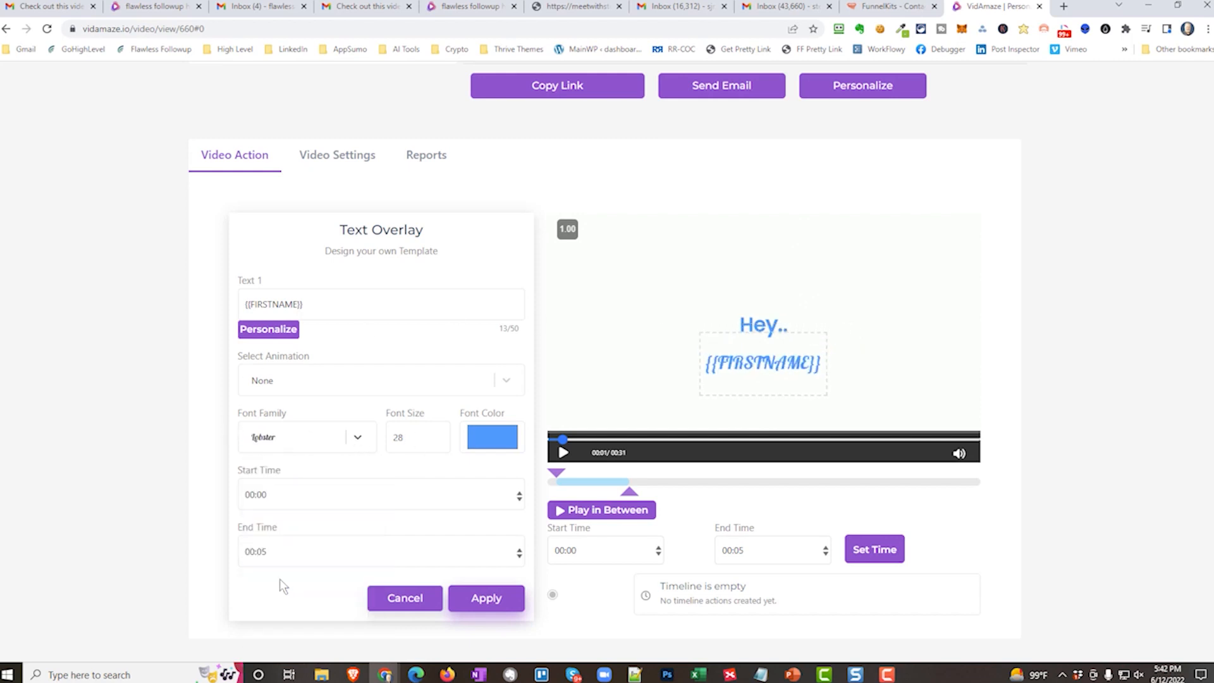
click(358, 437)
scroll(316, 509, down, 5)
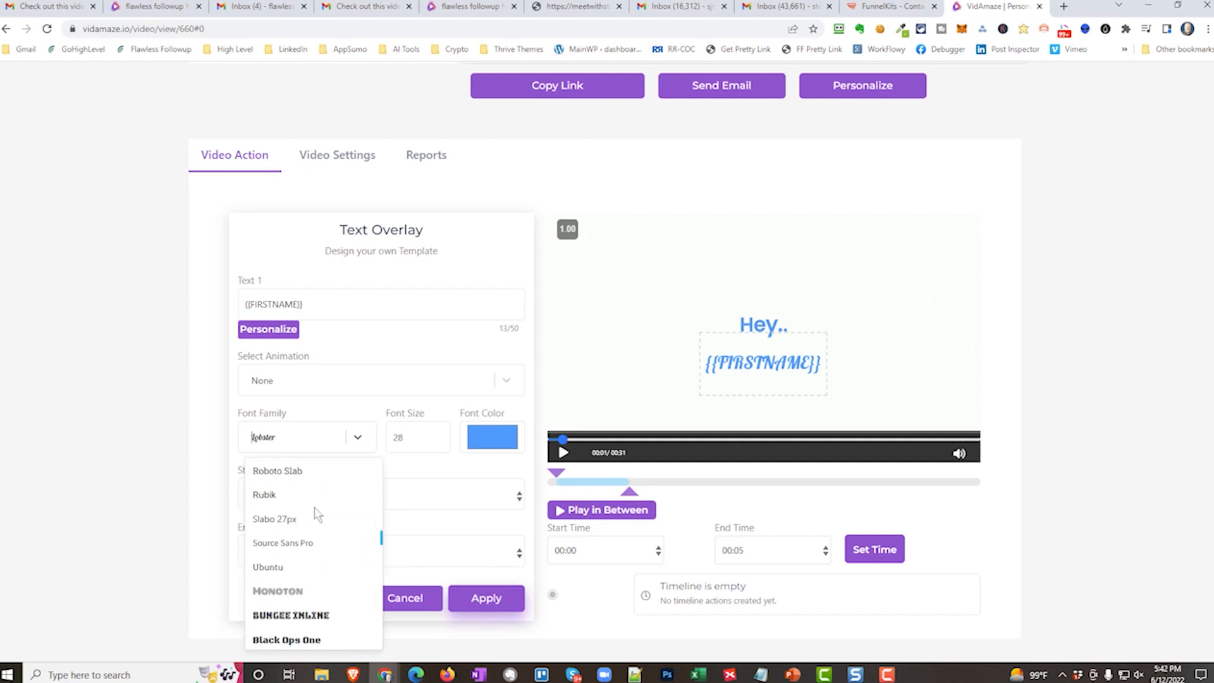
click(312, 490)
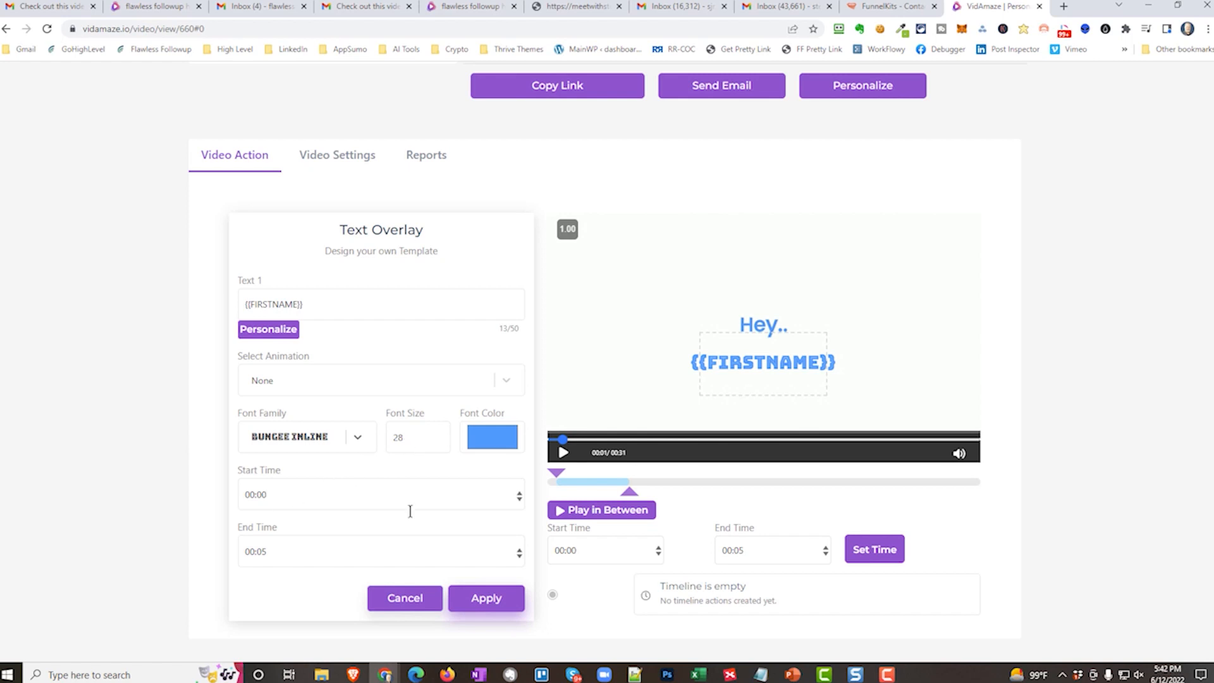
Set the name overlay's display time from 00:01 to 00:03 and apply the overlay.
click(659, 548)
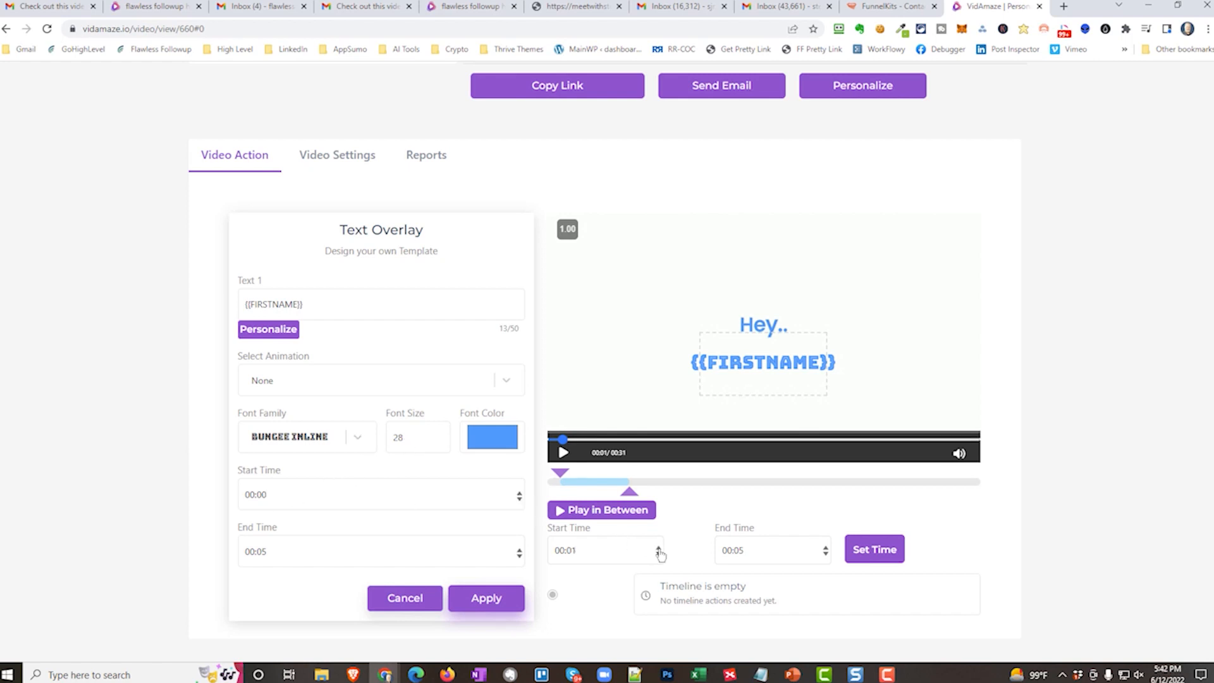
click(826, 555)
click(826, 555)
click(863, 559)
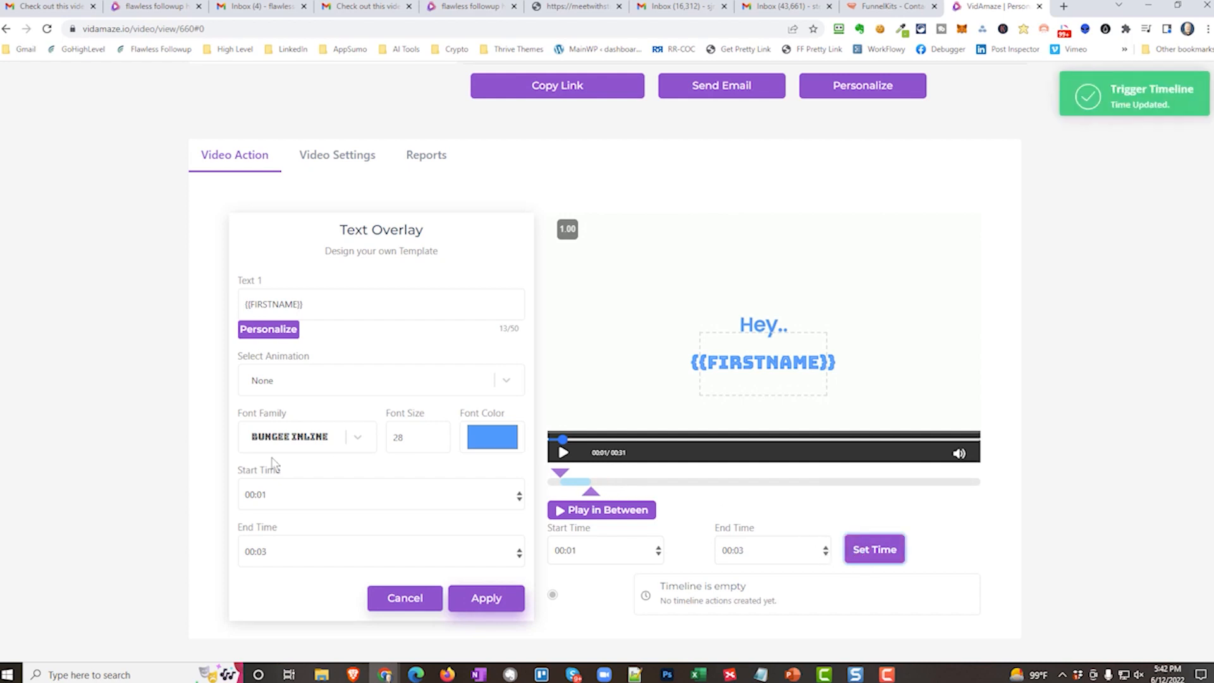
click(483, 598)
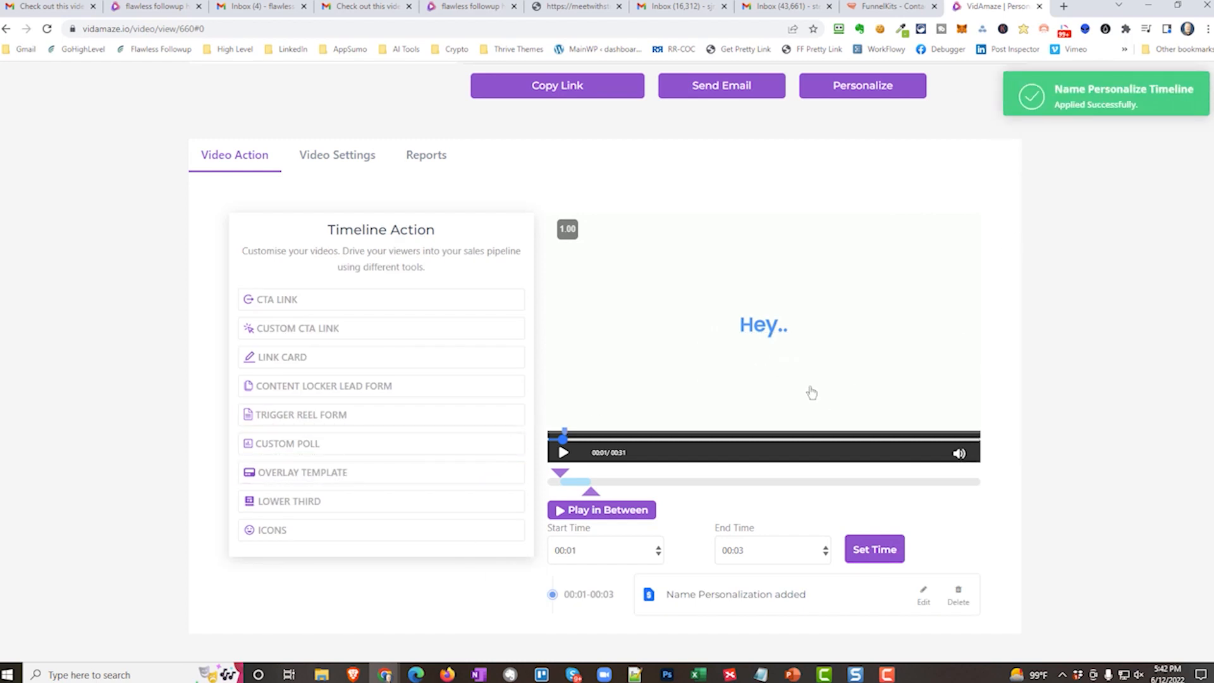
Move the timeline position to 00:30 at the video's end and start a CTA Link action there.
scroll(807, 392, down, 1)
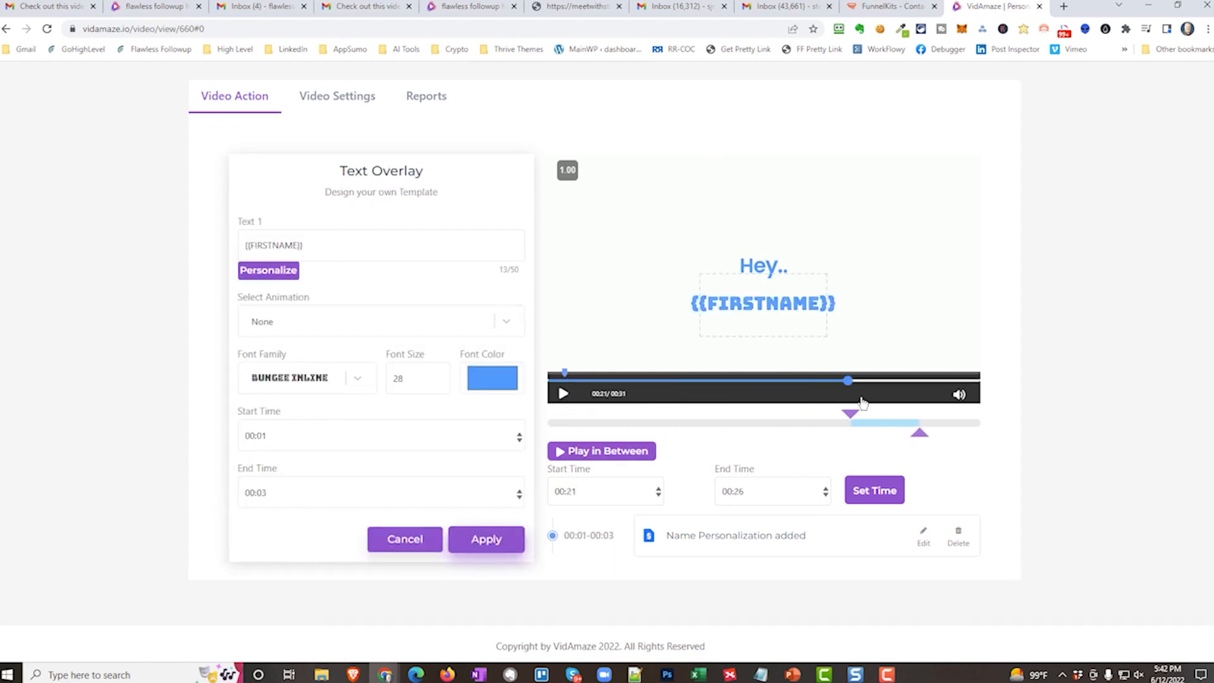
drag(863, 403, 985, 403)
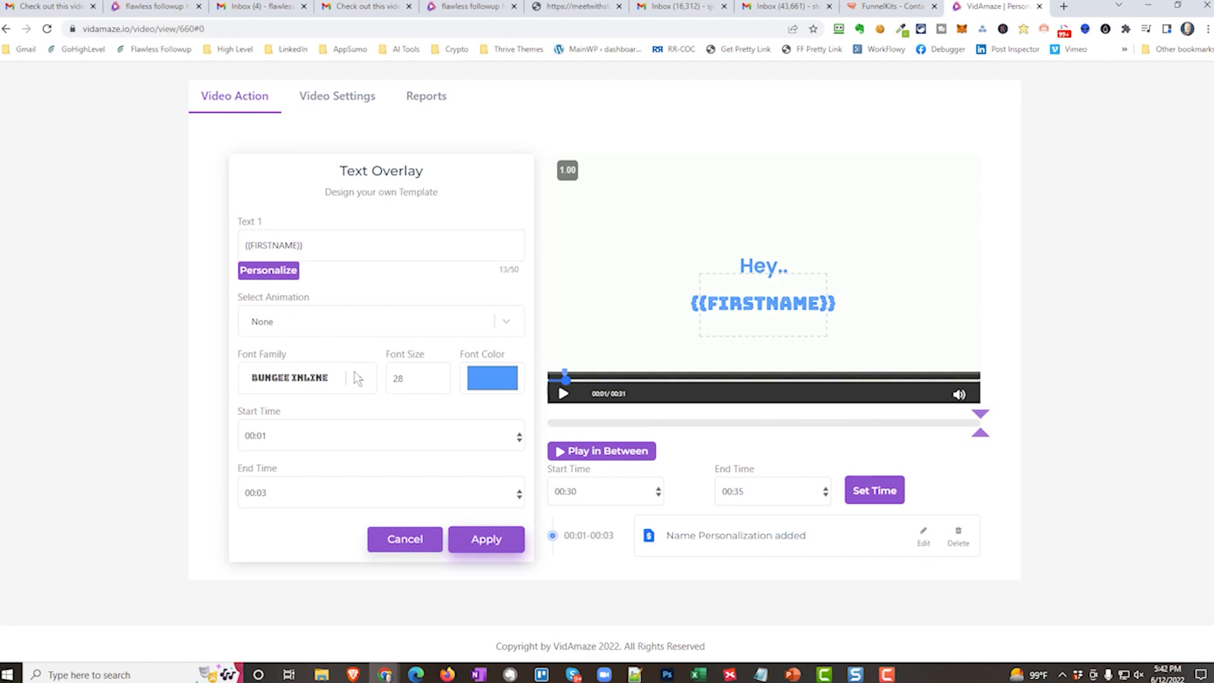
click(405, 541)
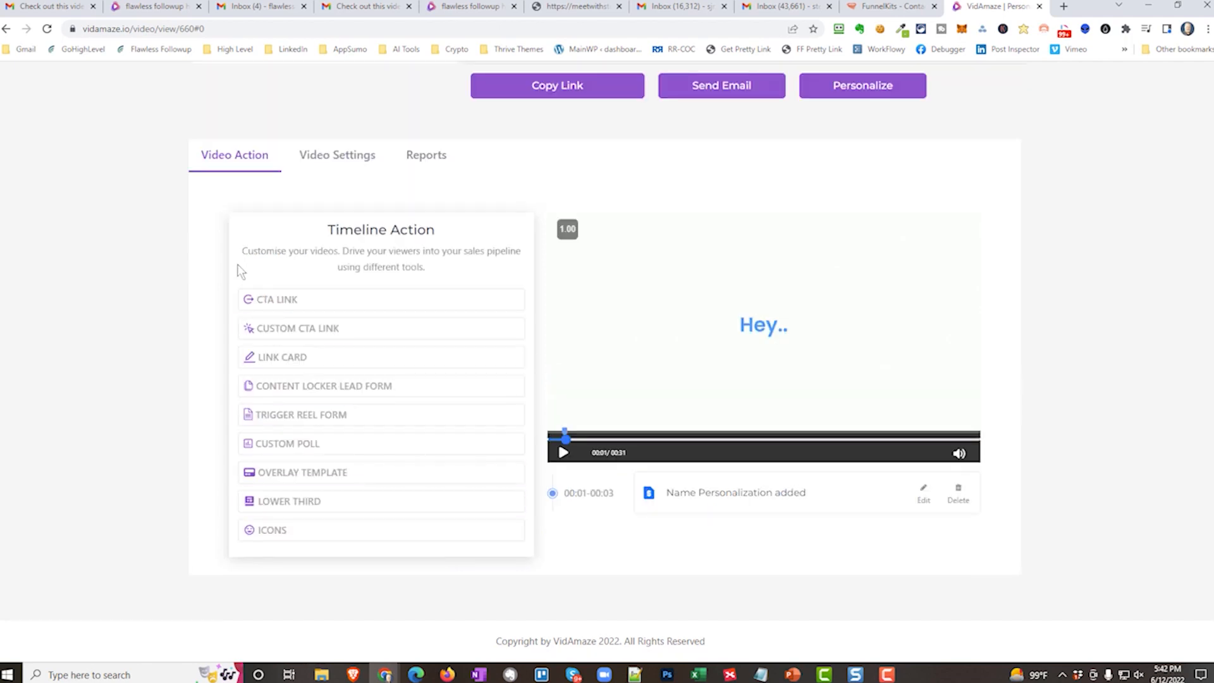
click(294, 328)
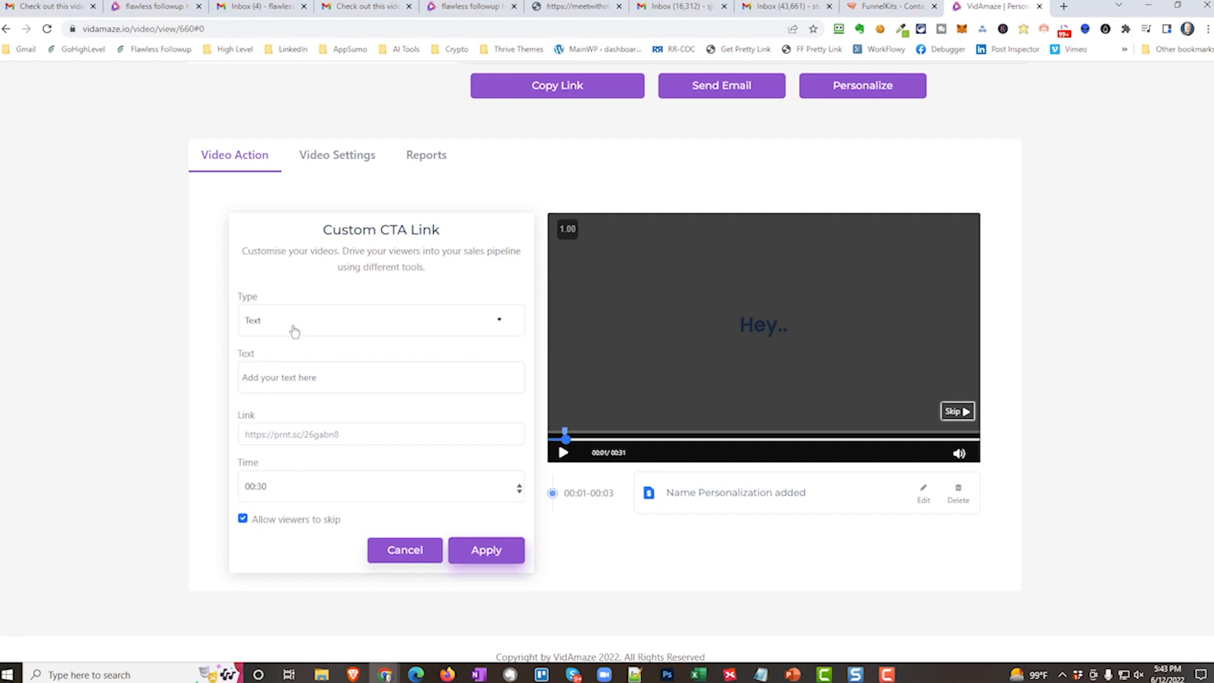
click(406, 555)
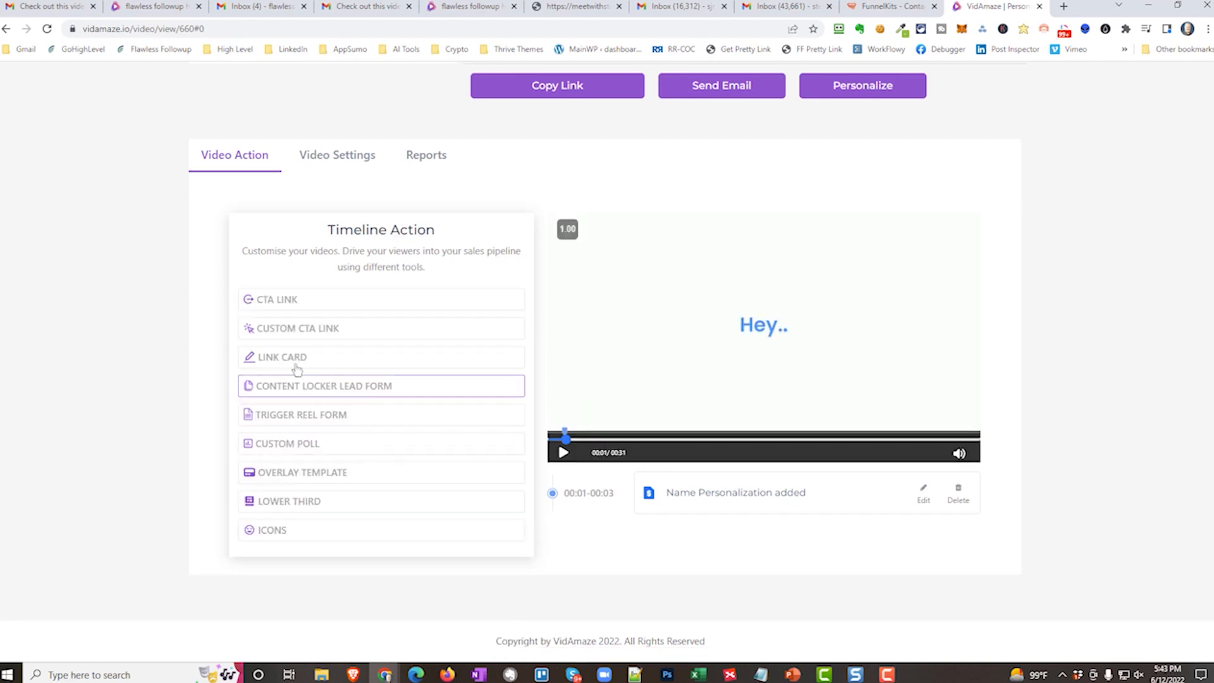
click(296, 301)
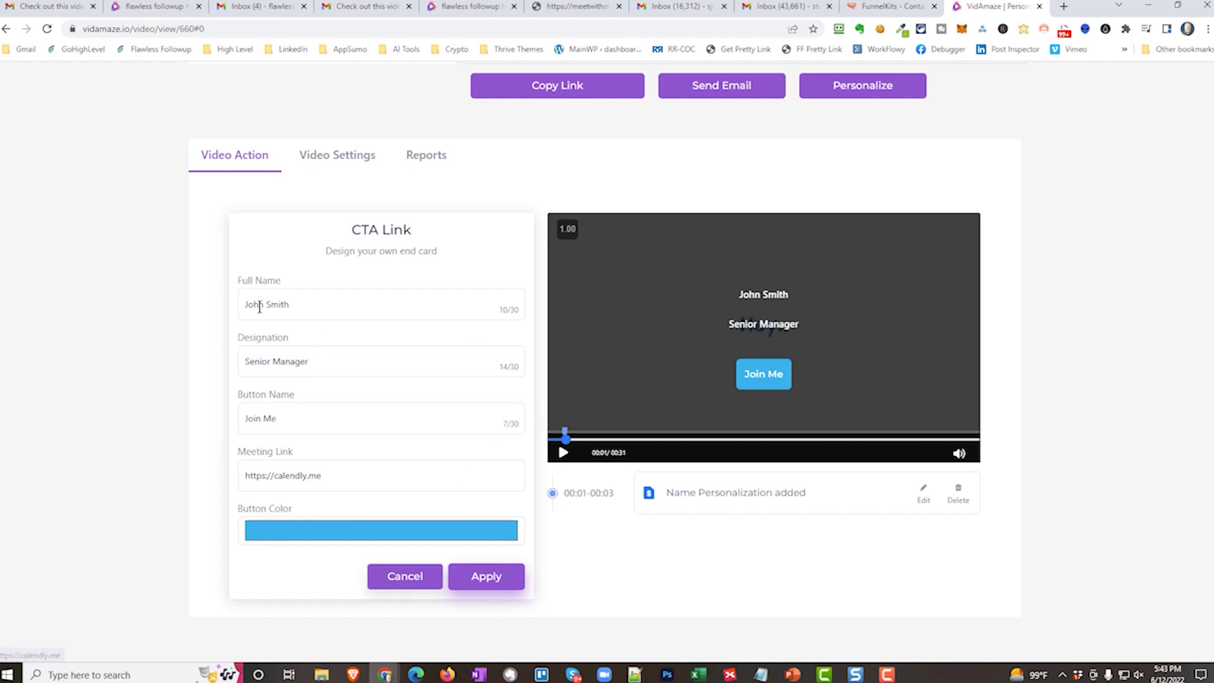
Set the CTA end card's full name line to "Schedule A Demo" and its designation line to "With Us".
triple_click(289, 305)
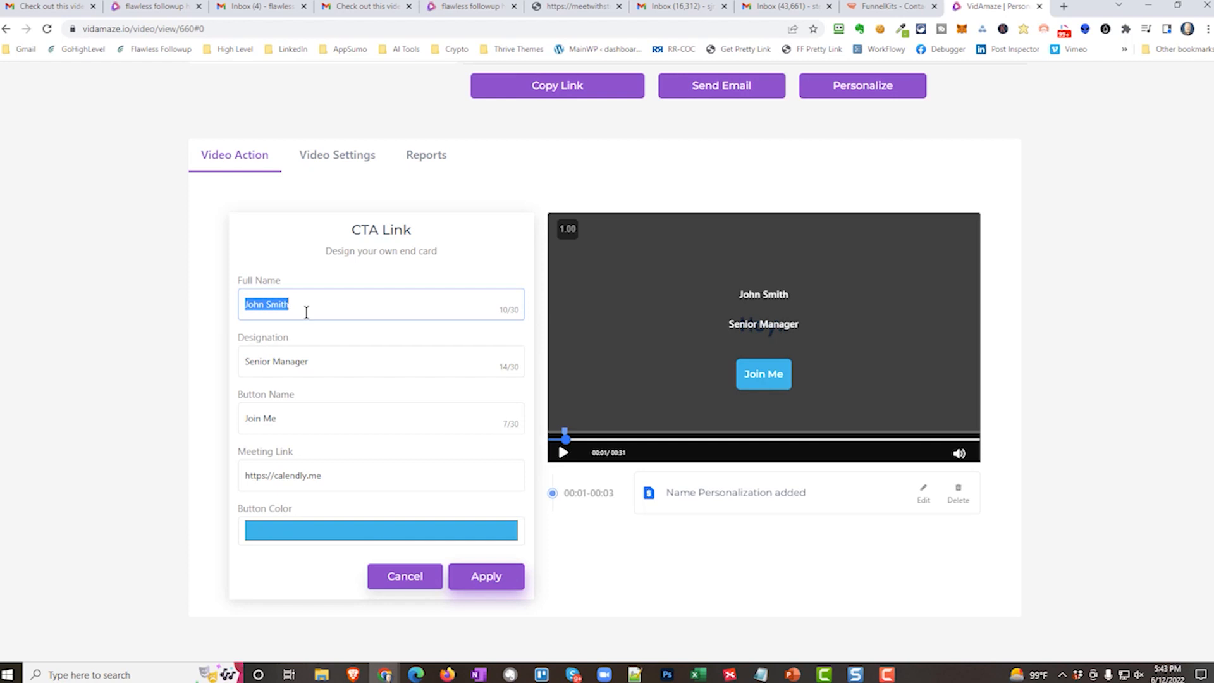
text(Schedule )
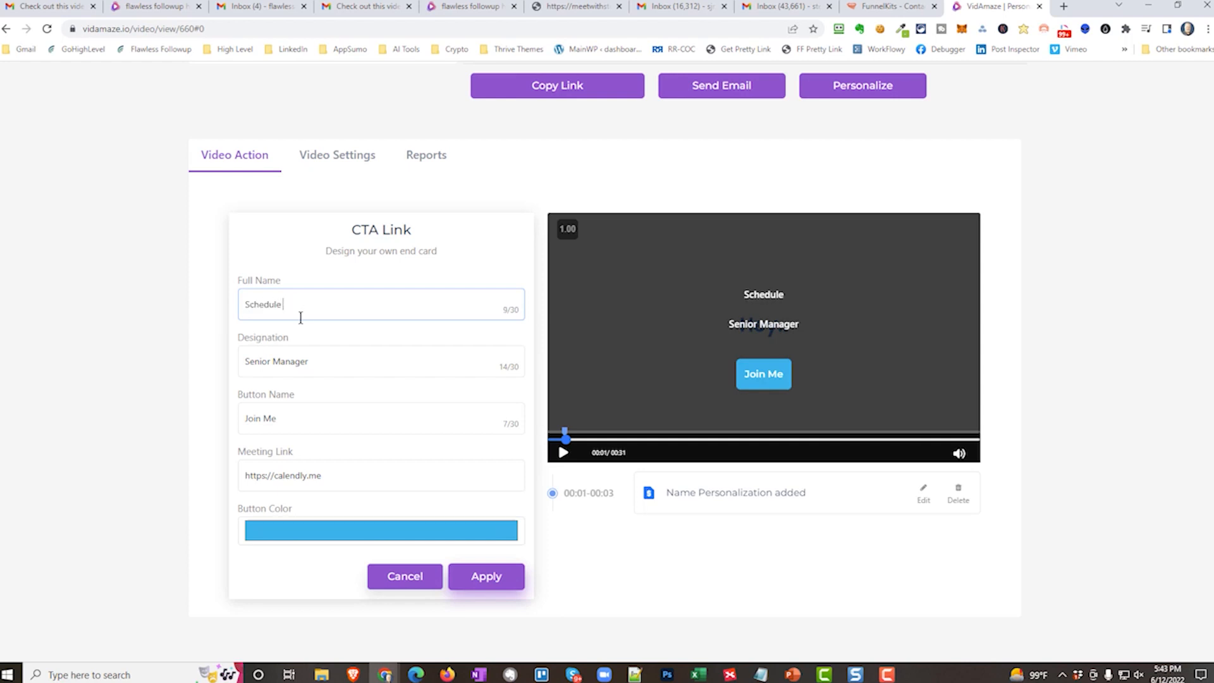
text(A Demo)
triple_click(282, 362)
text(With Us)
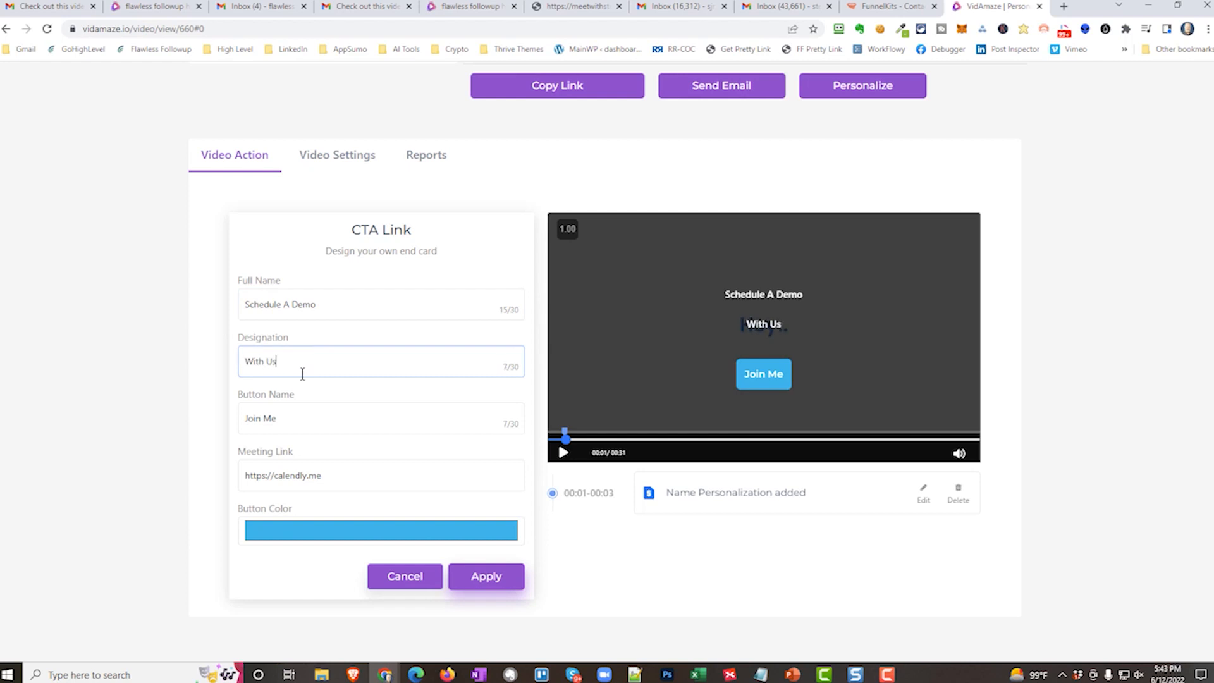
Name the CTA button "Pick A Good Time for You".
drag(286, 418, 244, 424)
text(Pick A Godd T)
key(BackSpace)
key(BackSpace)
key(BackSpace)
key(BackSpace)
text(od Time for You)
Set the CTA button color to green (RGB 4, 235, 0) and apply the CTA link.
double_click(290, 476)
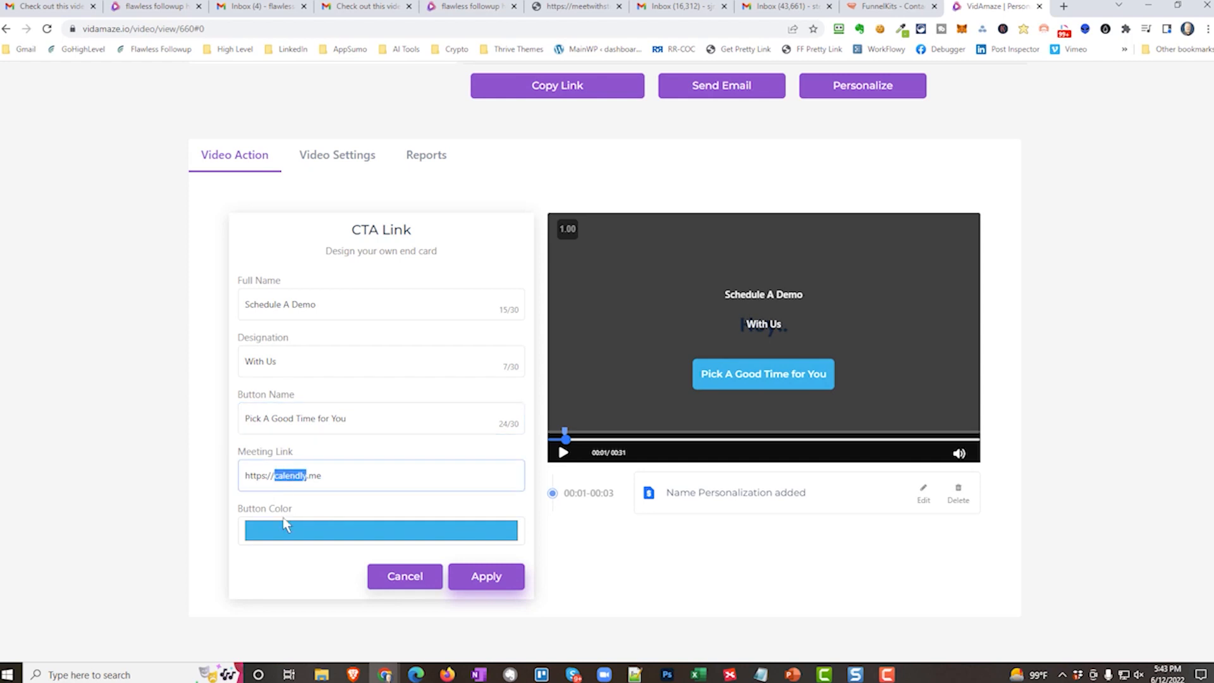
click(321, 531)
click(350, 459)
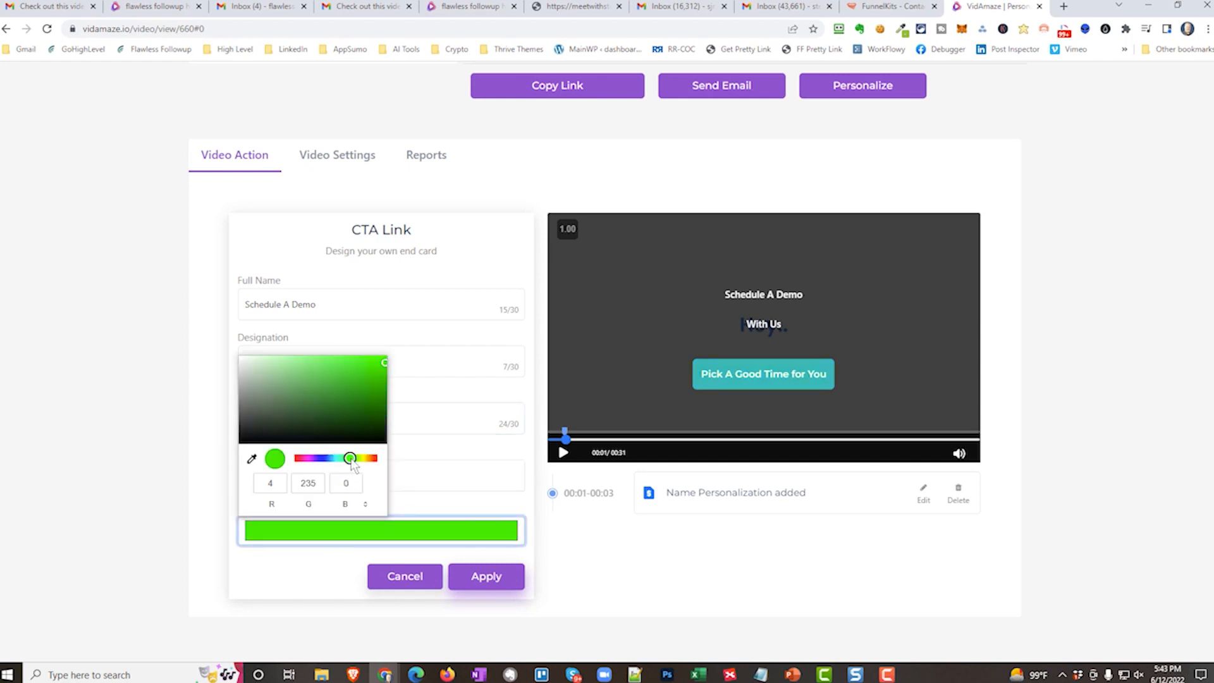
click(493, 576)
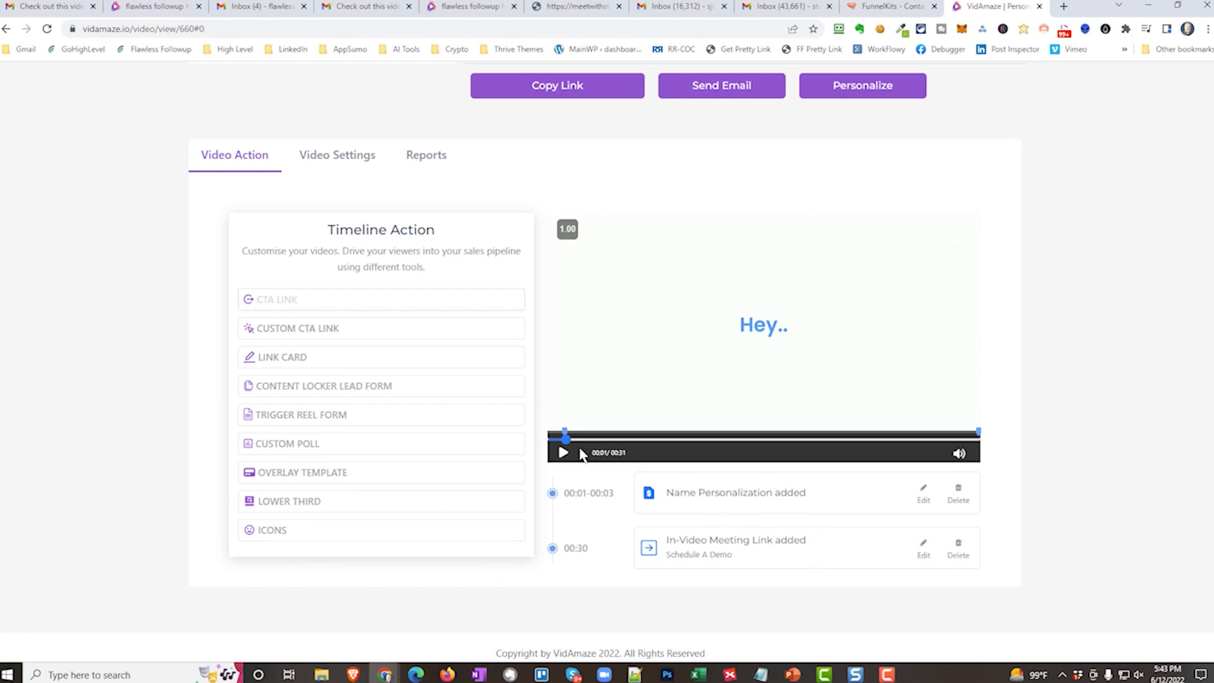
Move the video to 00:09 on the "needs of your floors and furnishings" scene and add a Custom Poll.
drag(566, 440, 699, 441)
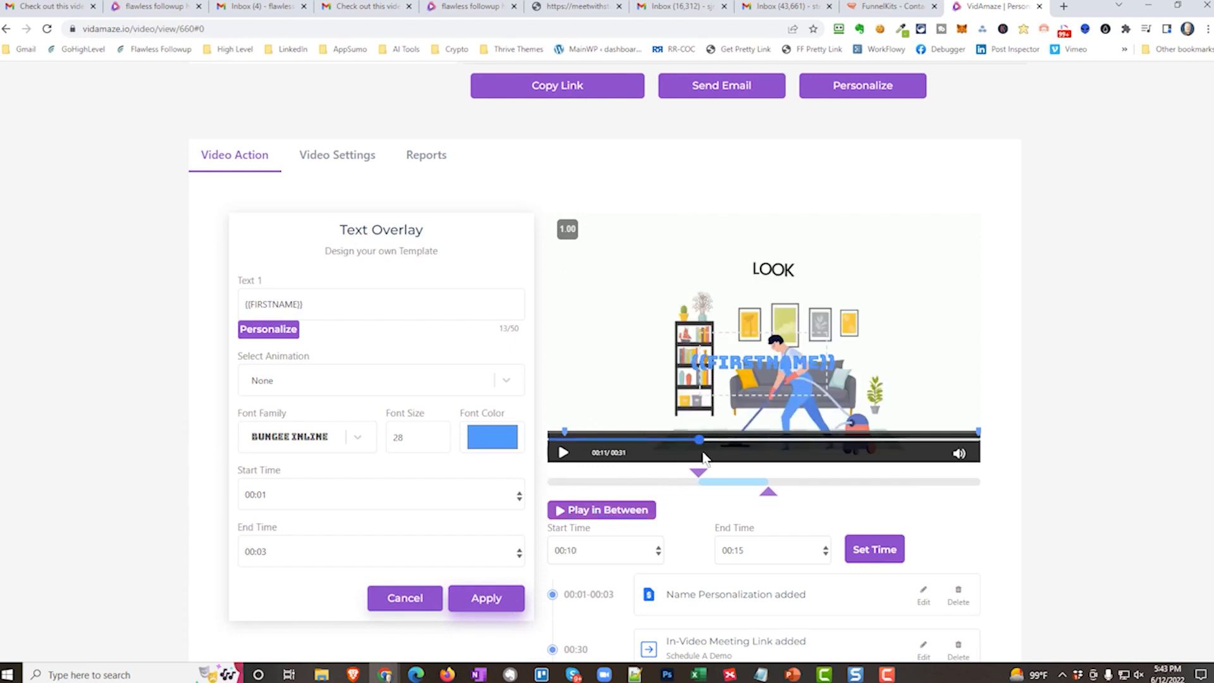
drag(698, 441, 681, 441)
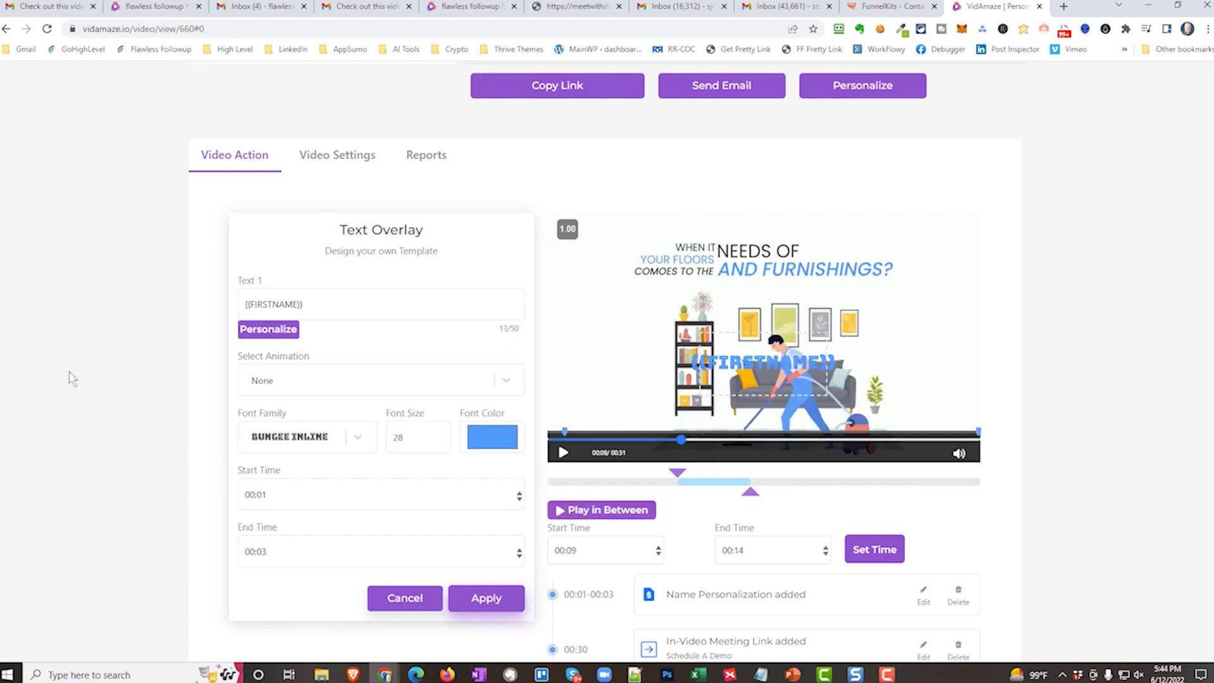
click(435, 608)
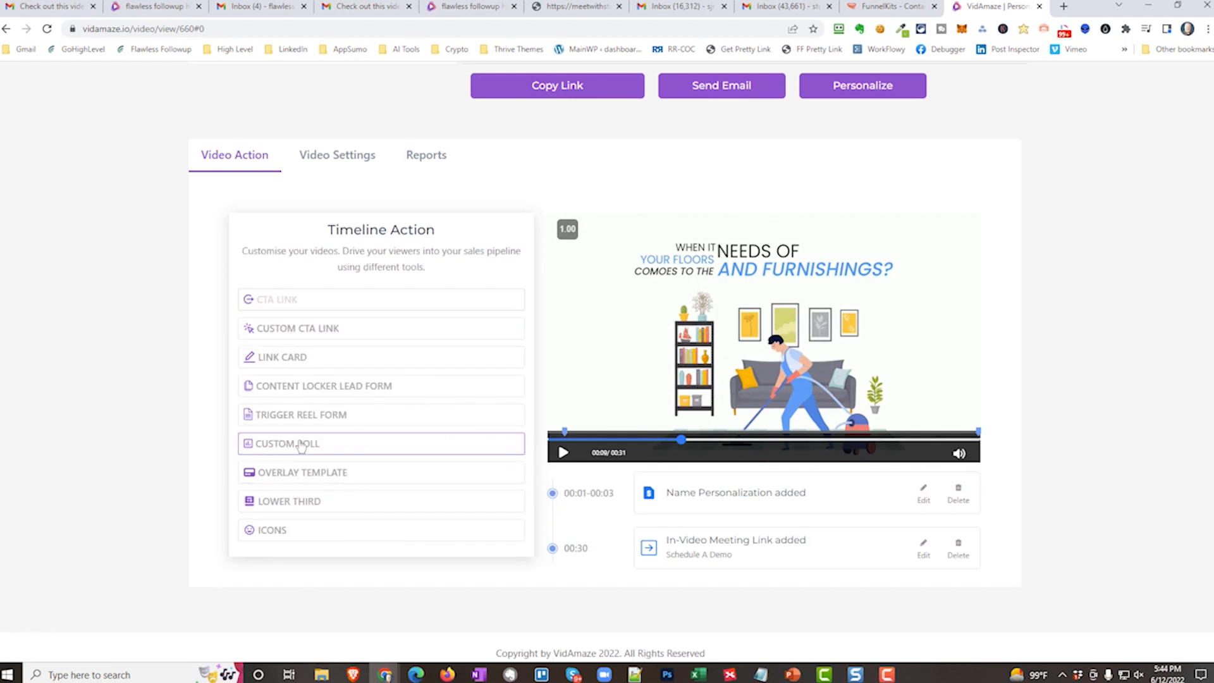
click(301, 445)
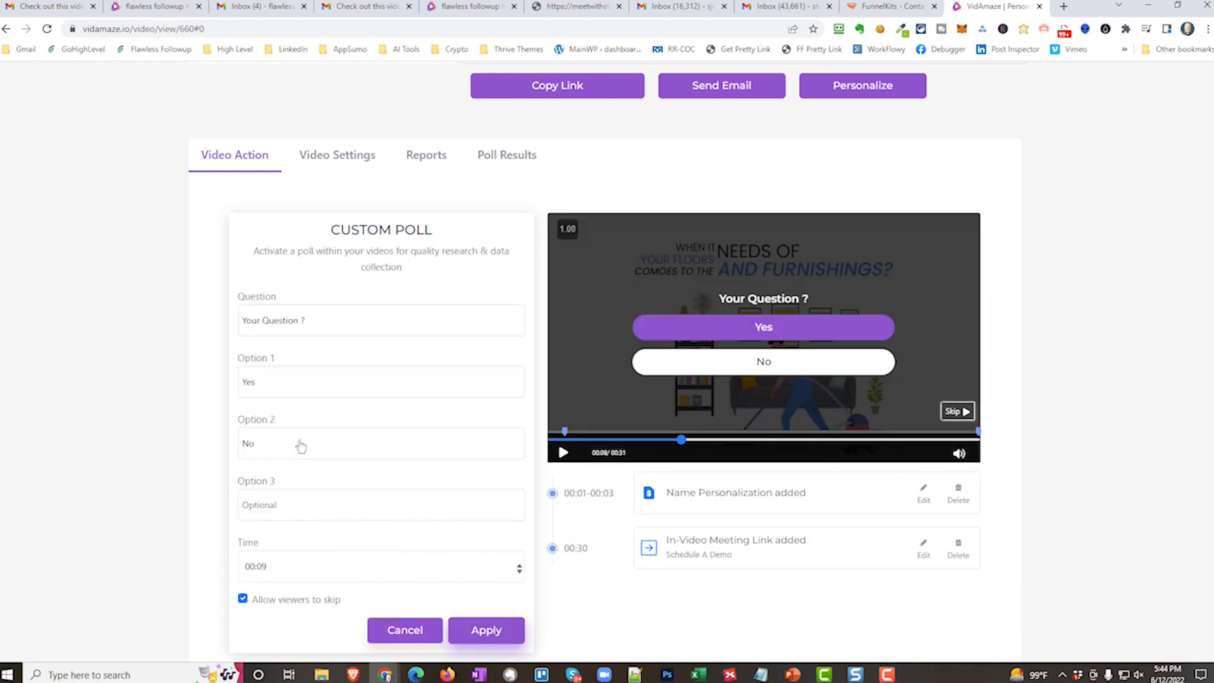
Set the poll question to "When was the last time you cleaned your carpets".
triple_click(322, 326)
text(Do yo)
key(BackSpace)
key(BackSpace)
key(BackSpace)
key(BackSpace)
key(BackSpace)
text(When wasw t)
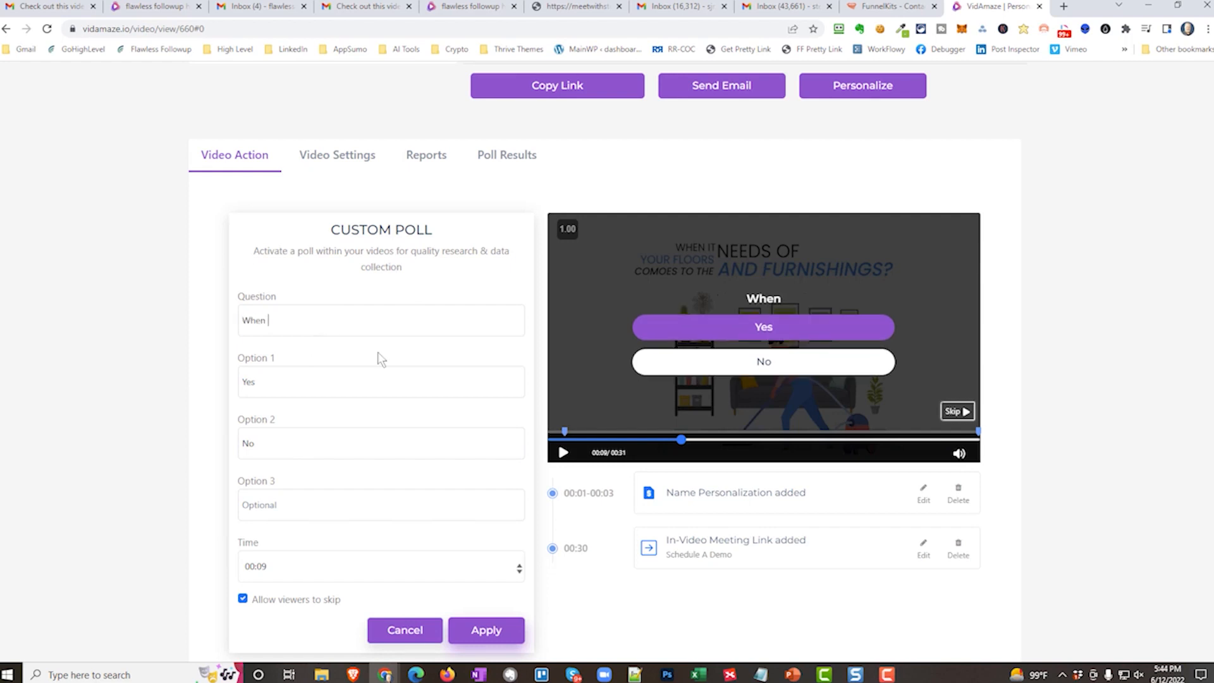
key(BackSpace)
key(BackSpace)
key(BackSpace)
text(the las)
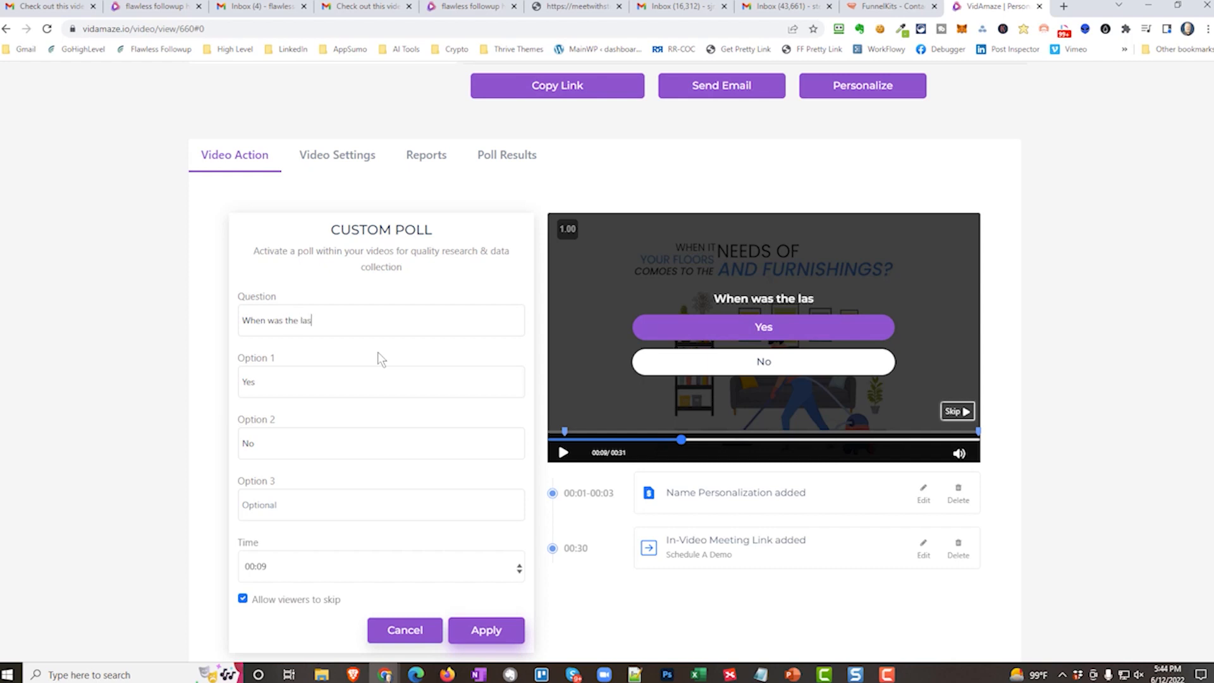
text(t time you cleaned)
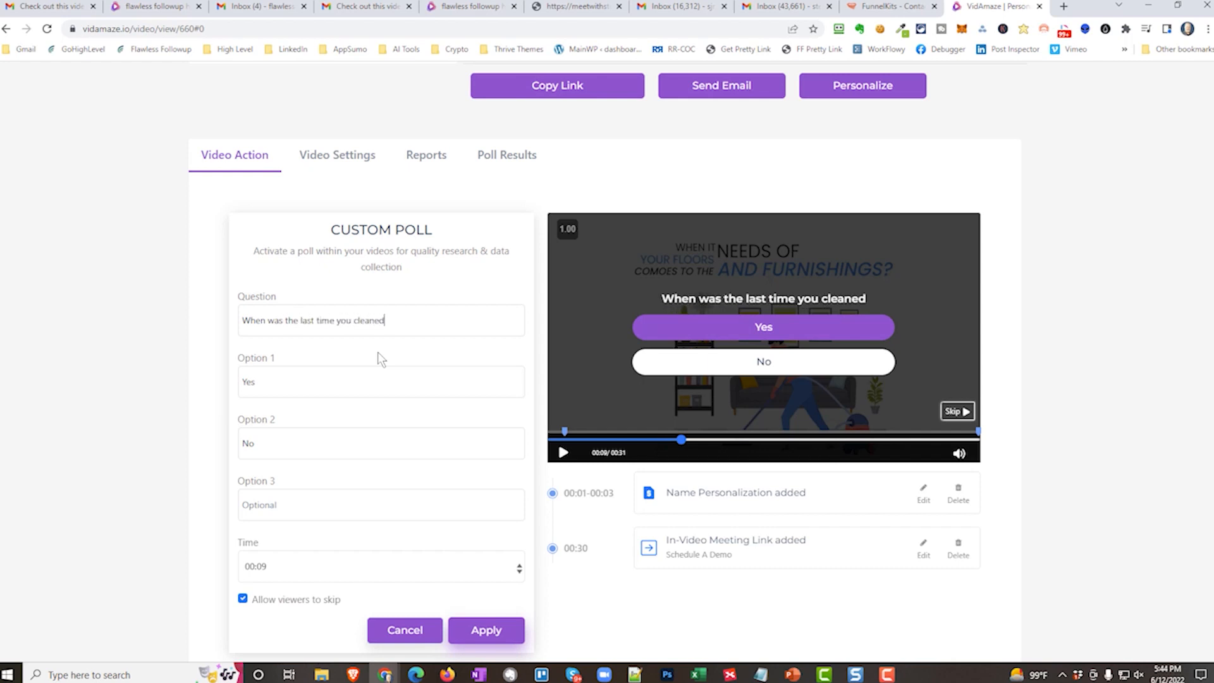
text( your carpets)
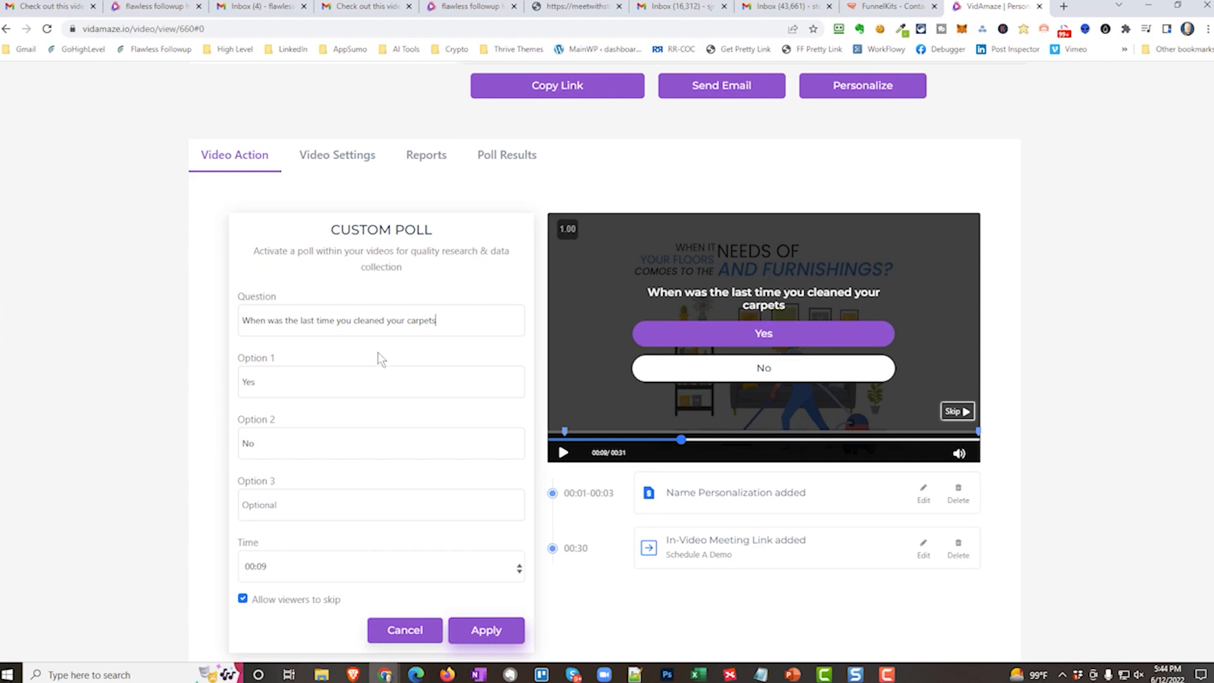
Set the poll's three answer options to "1 year", "6 months" and "yesterday", and apply the poll.
double_click(310, 387)
text(1 year)
key(Tab)
text(6 monh)
key(BackSpace)
text(ths)
key(Tab)
text(yesterday)
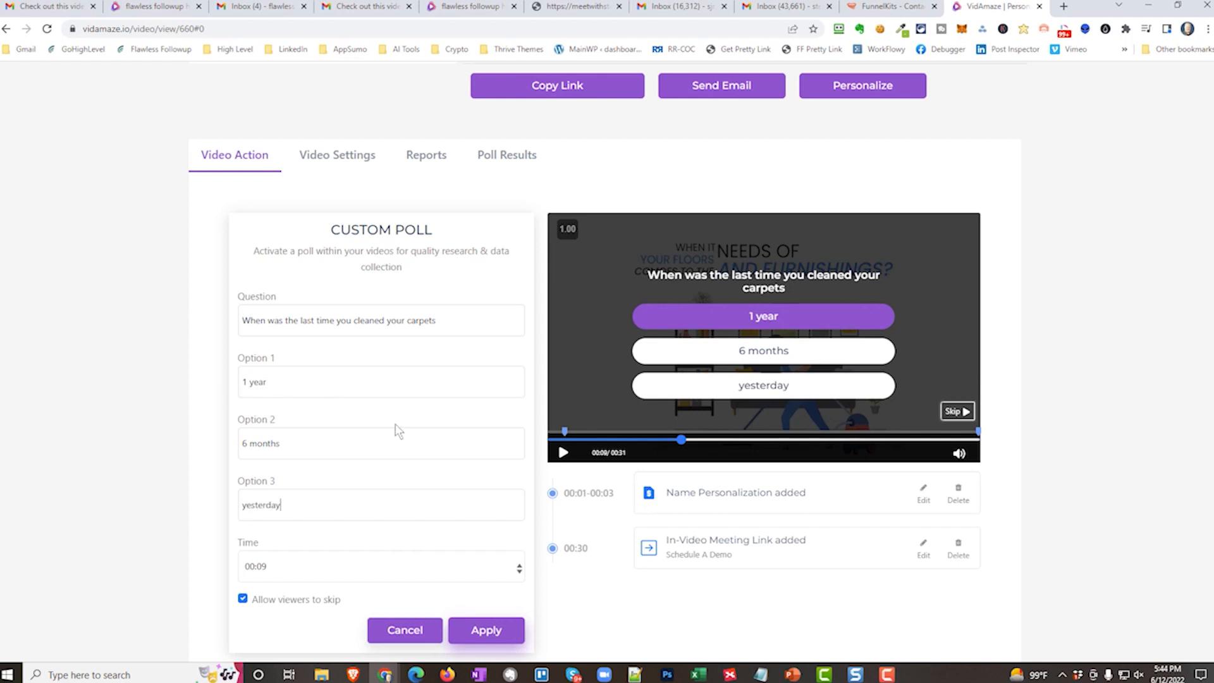
click(483, 630)
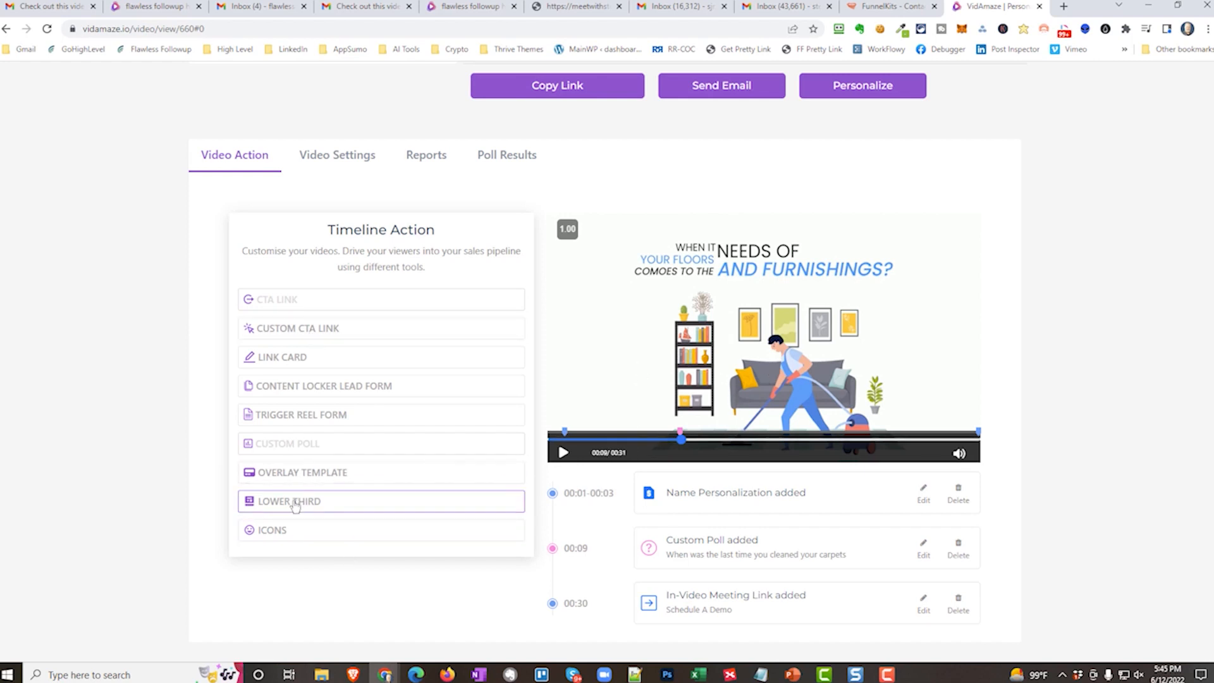
Move the video to 00:04 on the "Looking for carpet cleaning service?" scene and add a lower third using Template 2.
click(613, 439)
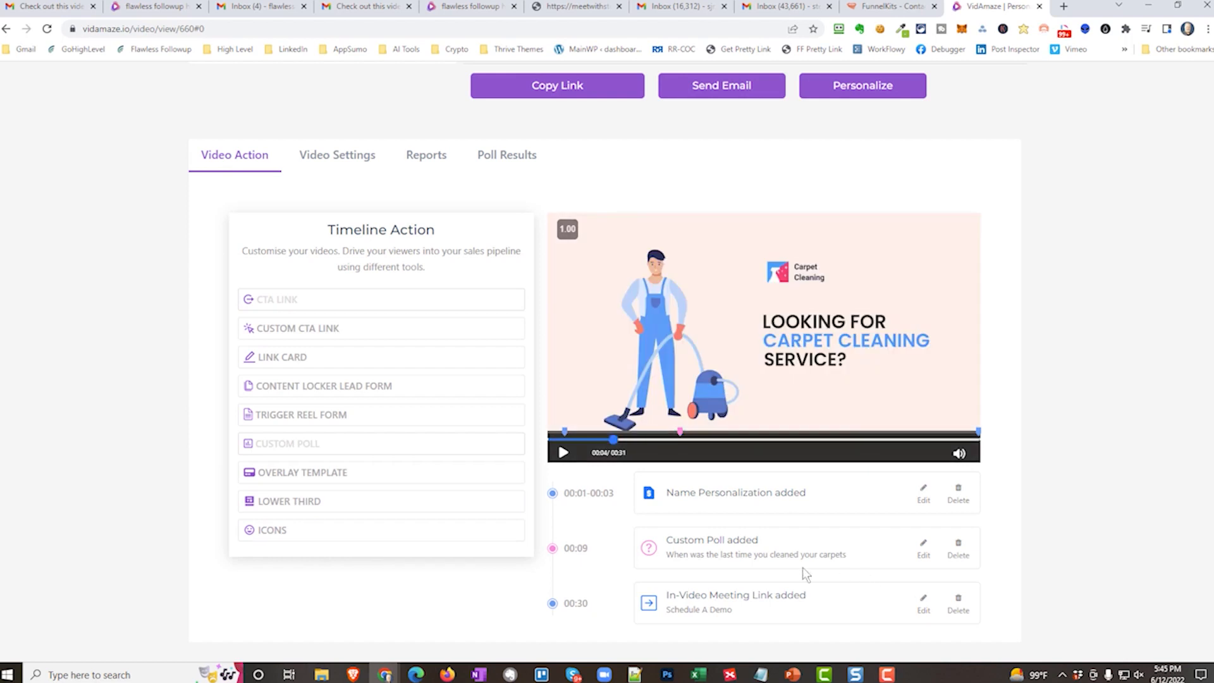
click(320, 502)
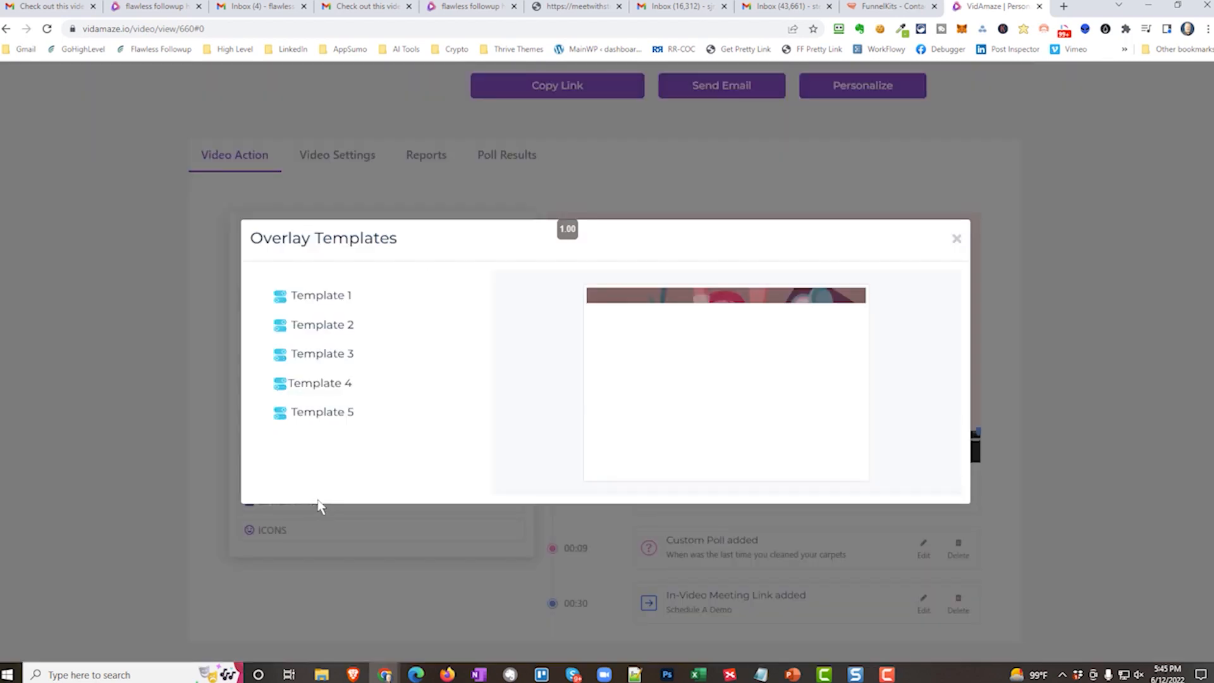
click(327, 325)
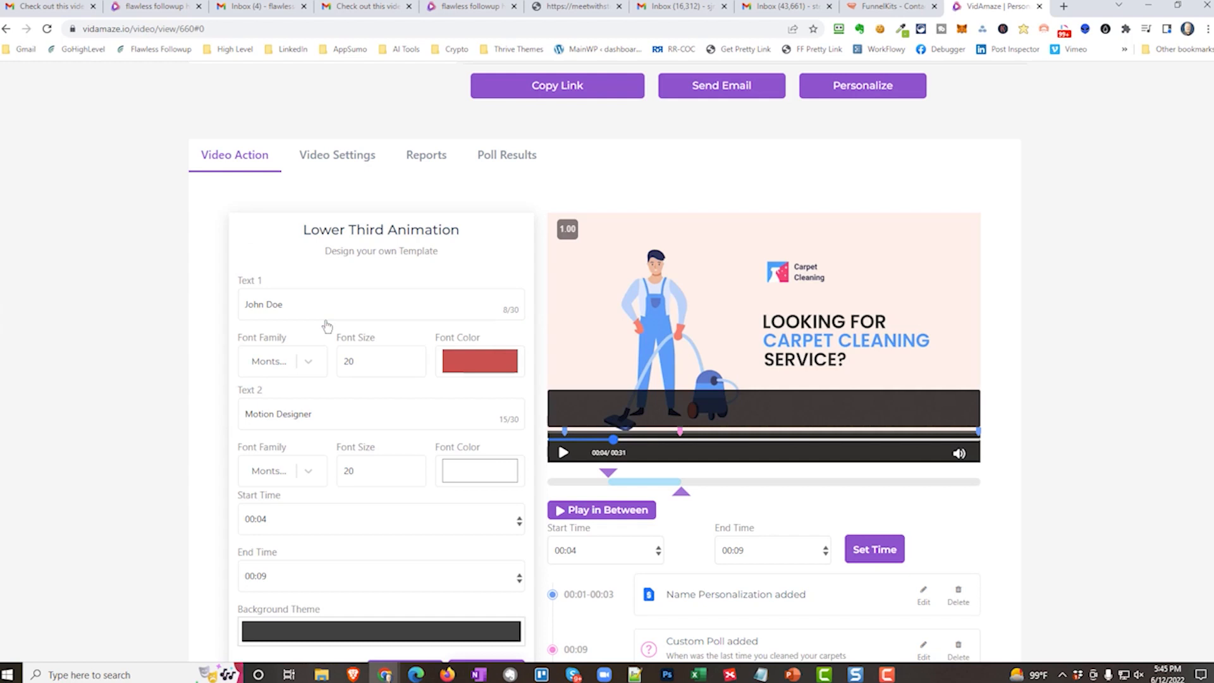
Set the lower third's first line to "Austin's Best Carpet Cleaning" and its second line to "CarpetCleaning.com".
triple_click(320, 310)
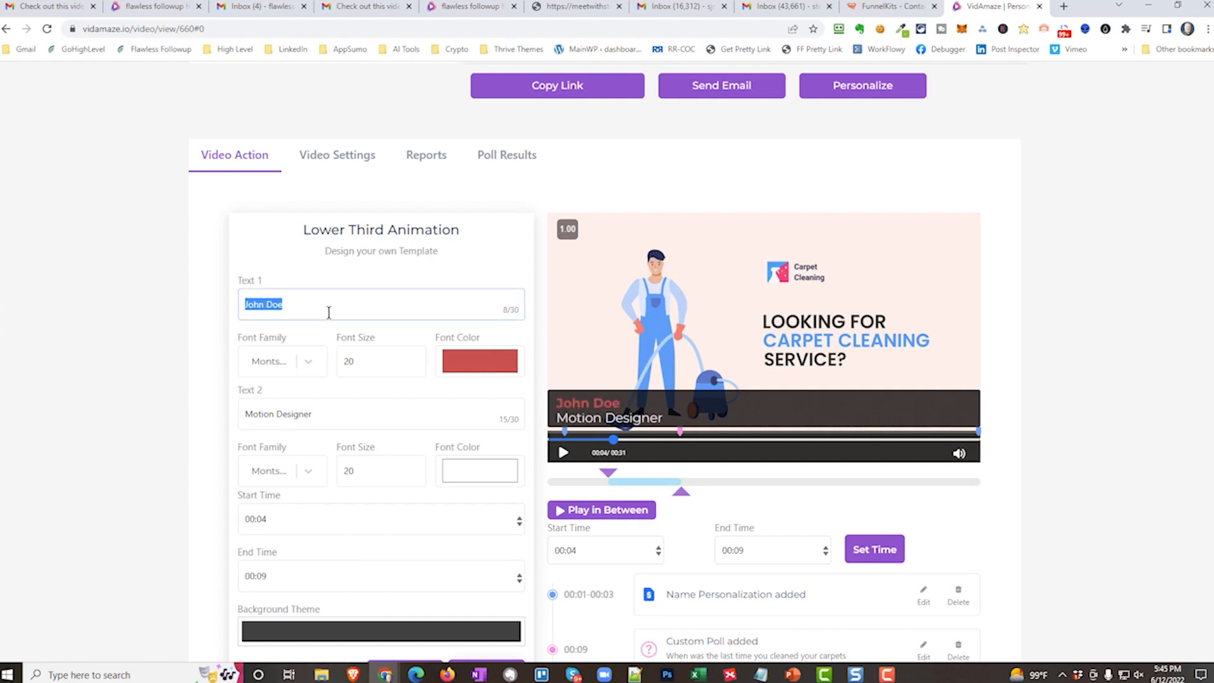
text(Austin's Bes)
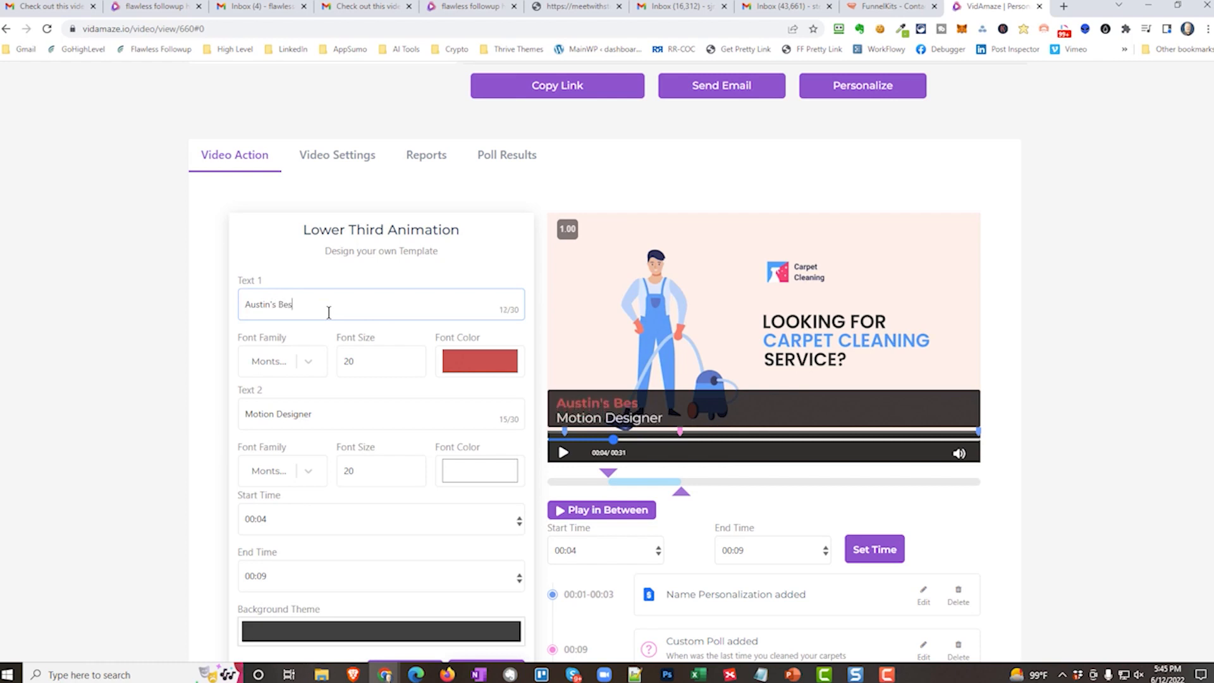
text(t Carpet Cleaning)
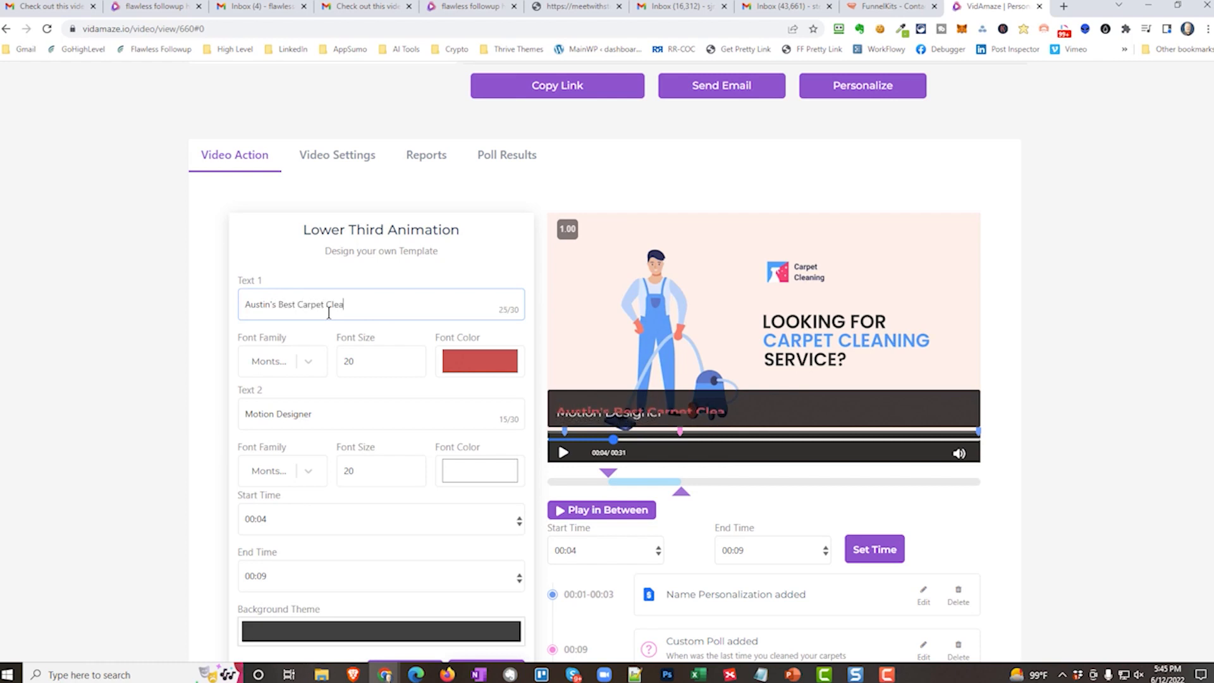
triple_click(286, 420)
text(C)
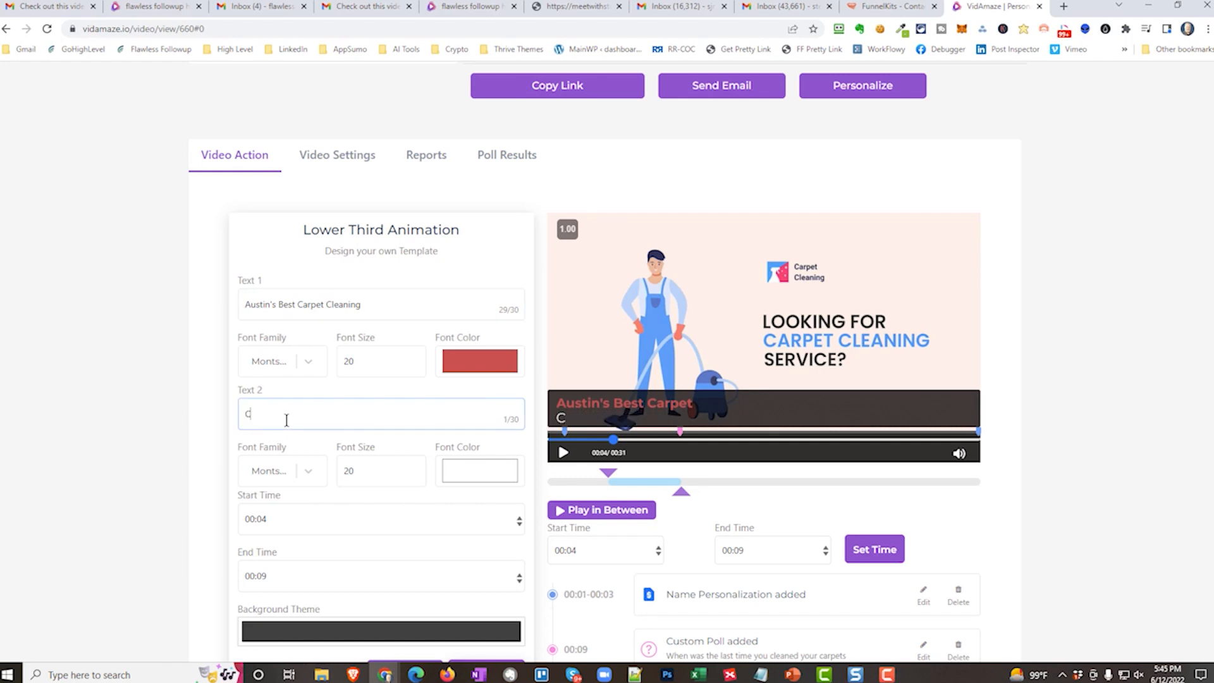
text(arpetCleaning.com)
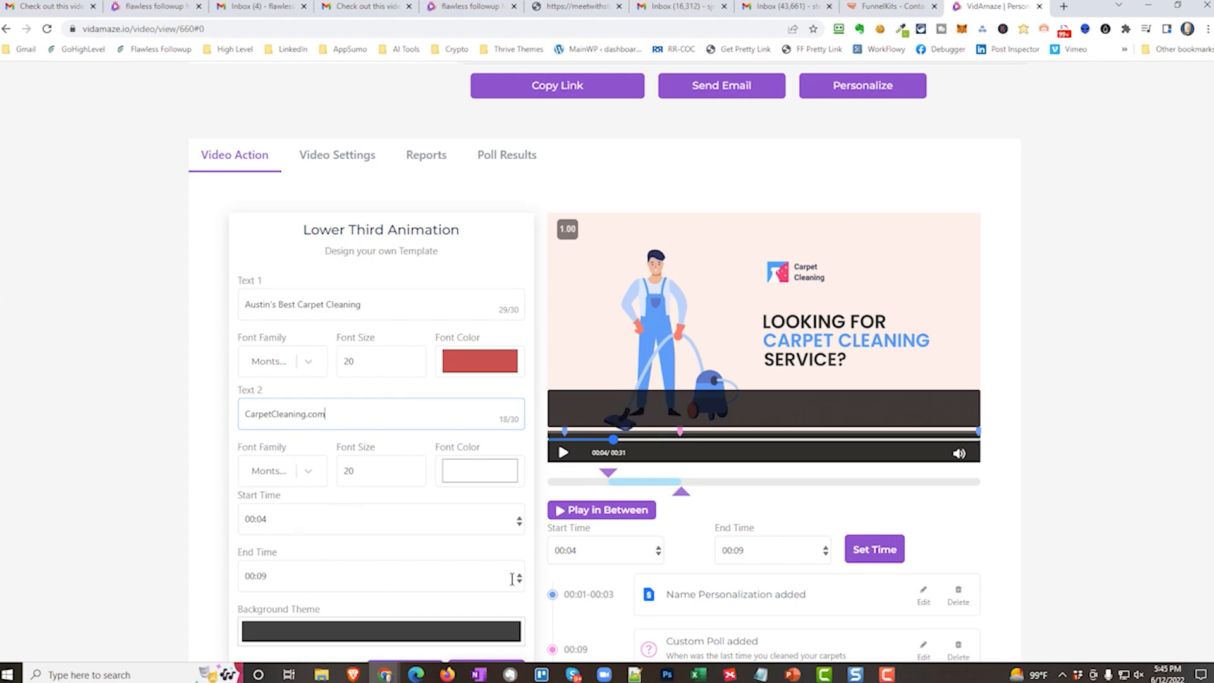
Set the lower third's end time to 00:06 and sample the blue of the cleaner's overalls as the Text 1 font color.
double_click(519, 582)
click(519, 582)
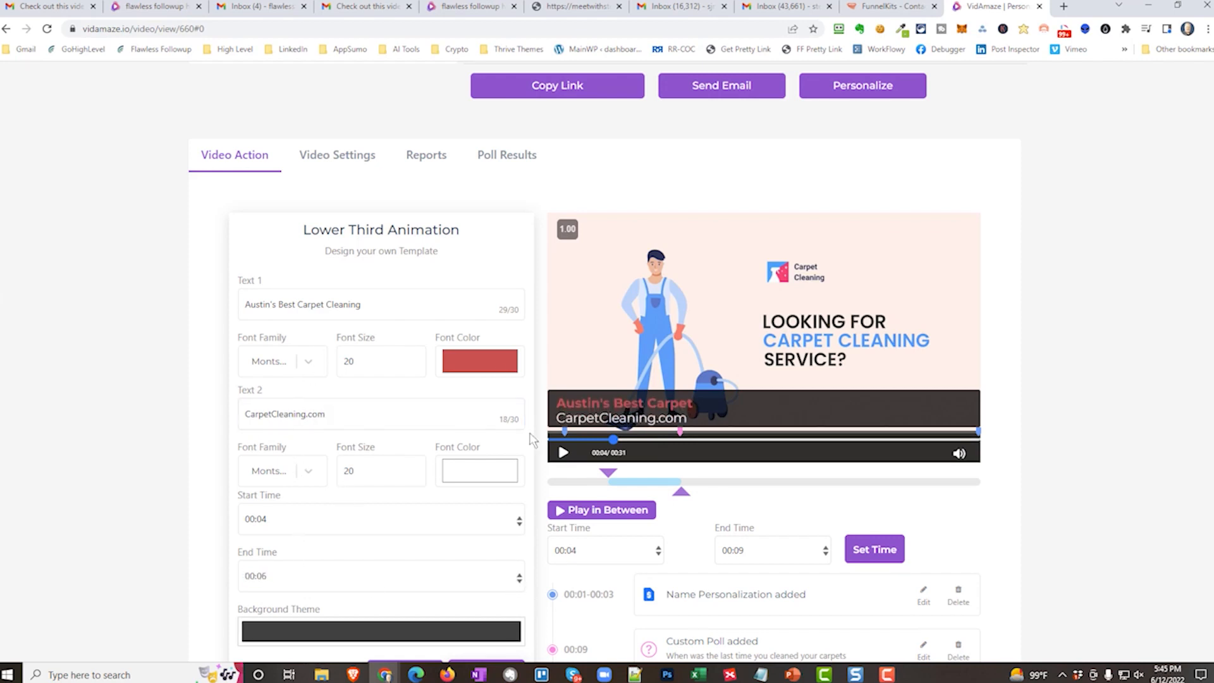
click(489, 364)
click(449, 481)
click(680, 342)
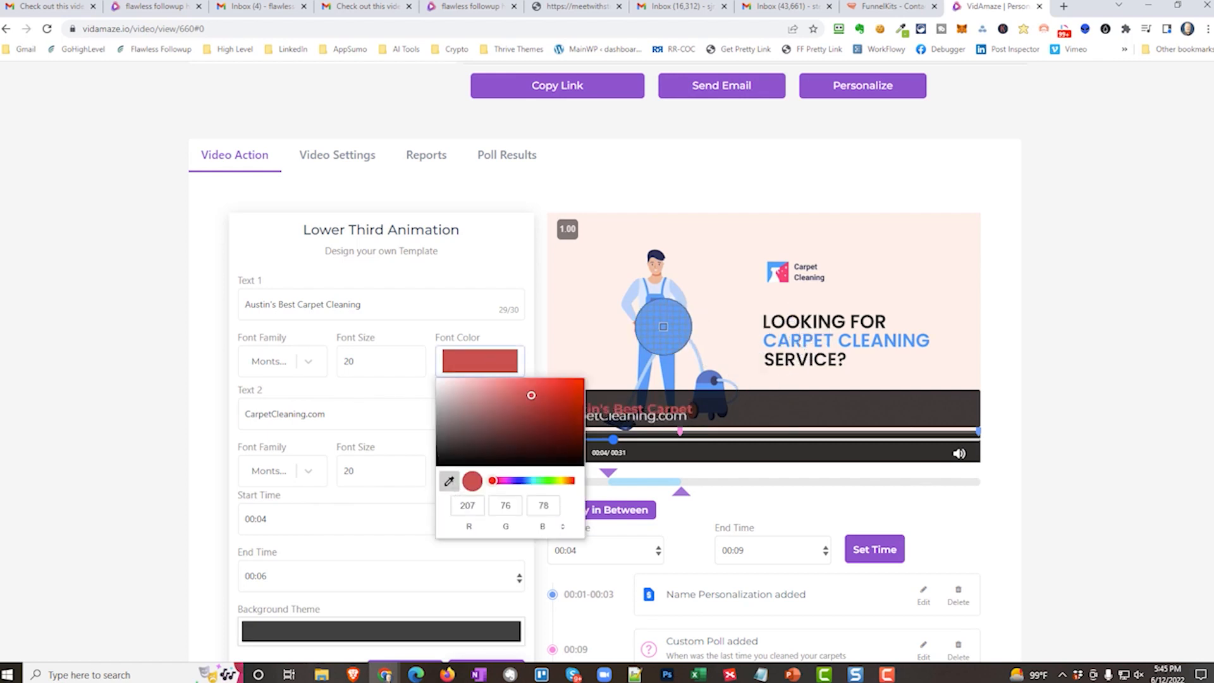
click(138, 513)
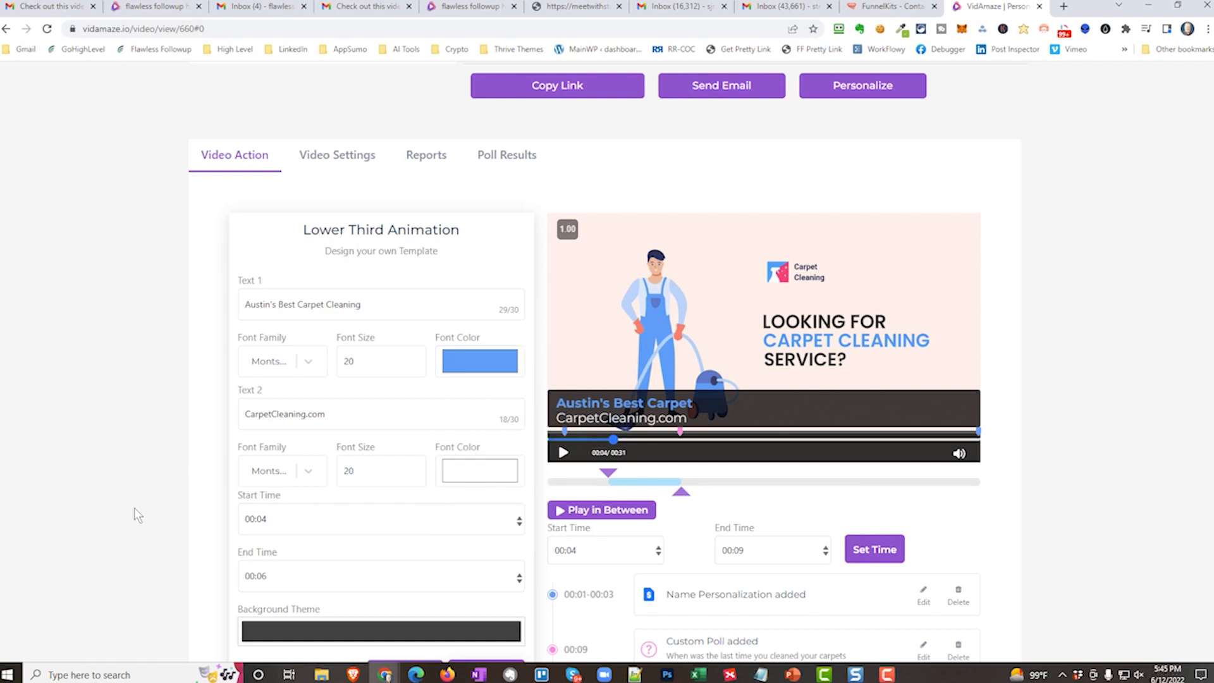
Set the lower third's background theme to red and apply the lower third to the video.
scroll(189, 366, down, 1)
click(334, 568)
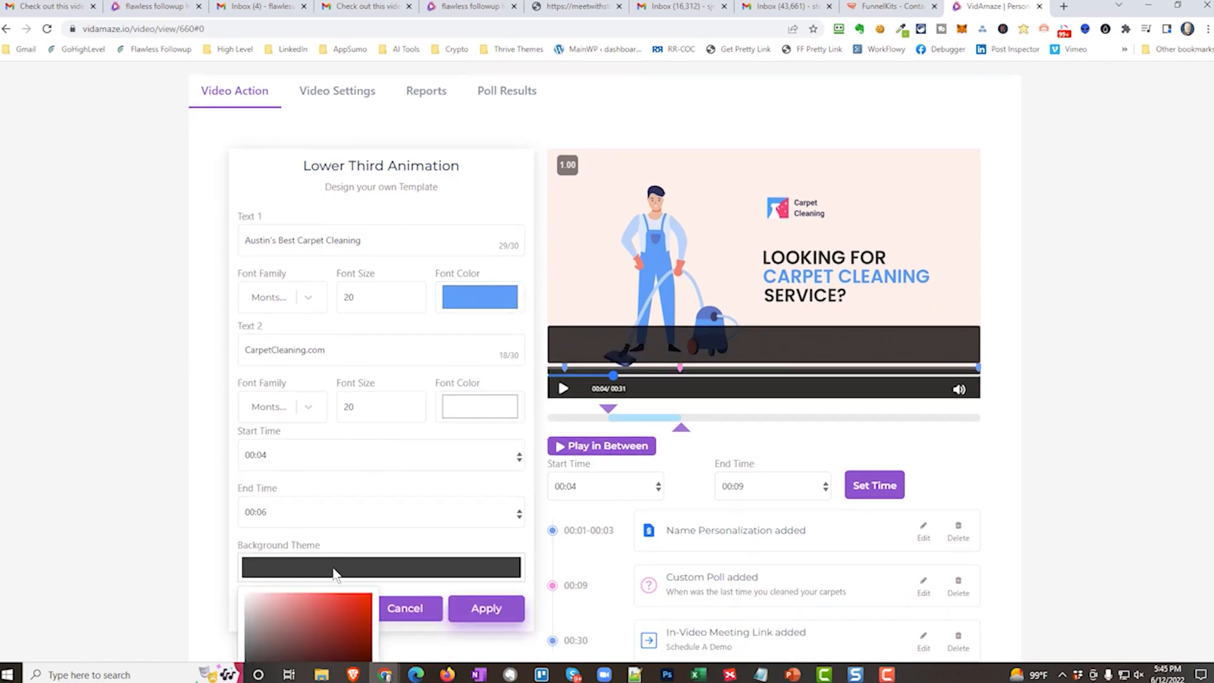
scroll(225, 515, down, 2)
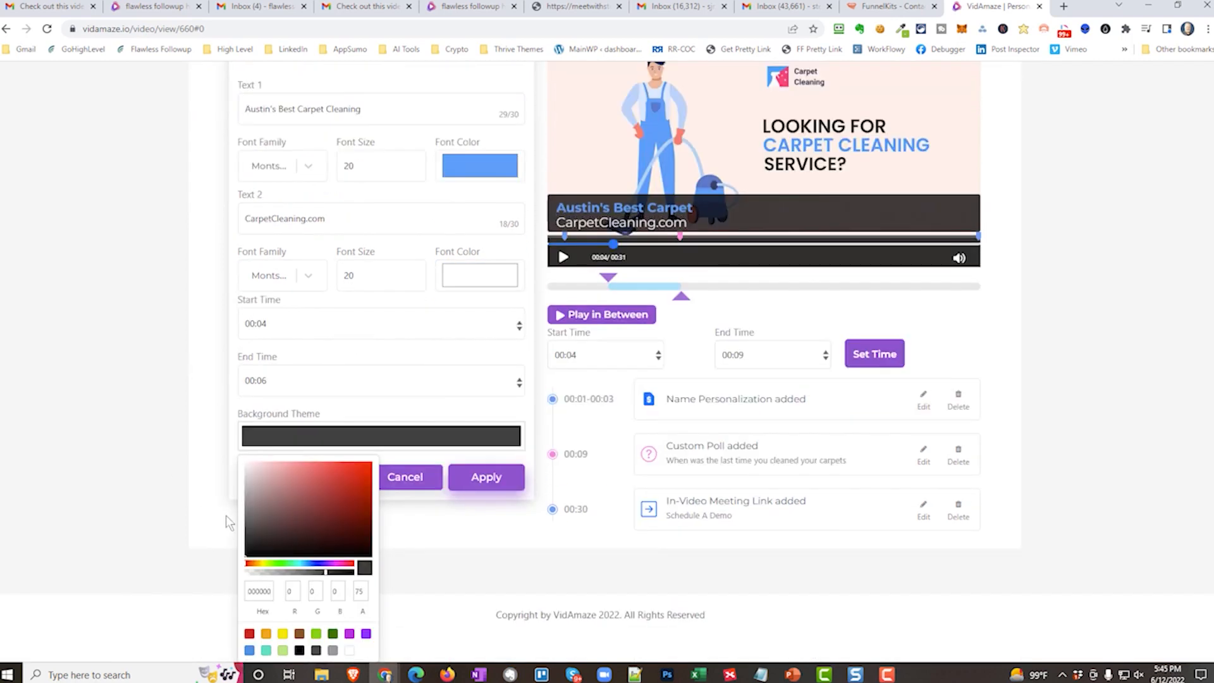
click(250, 564)
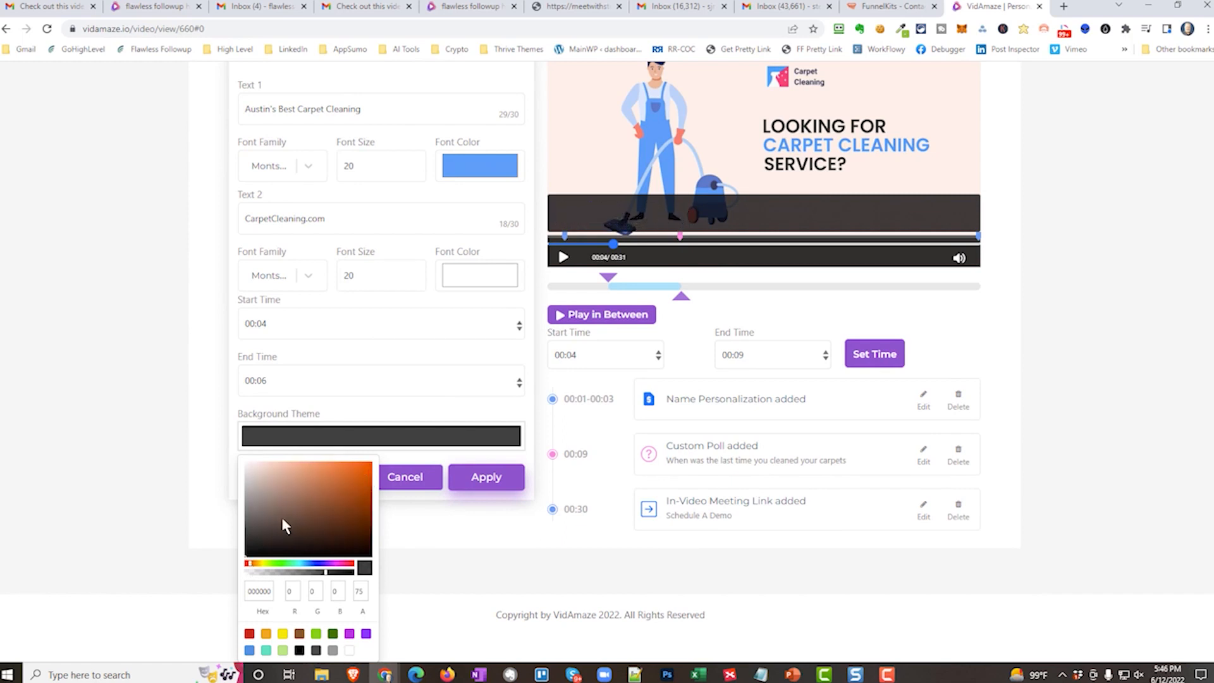
click(250, 633)
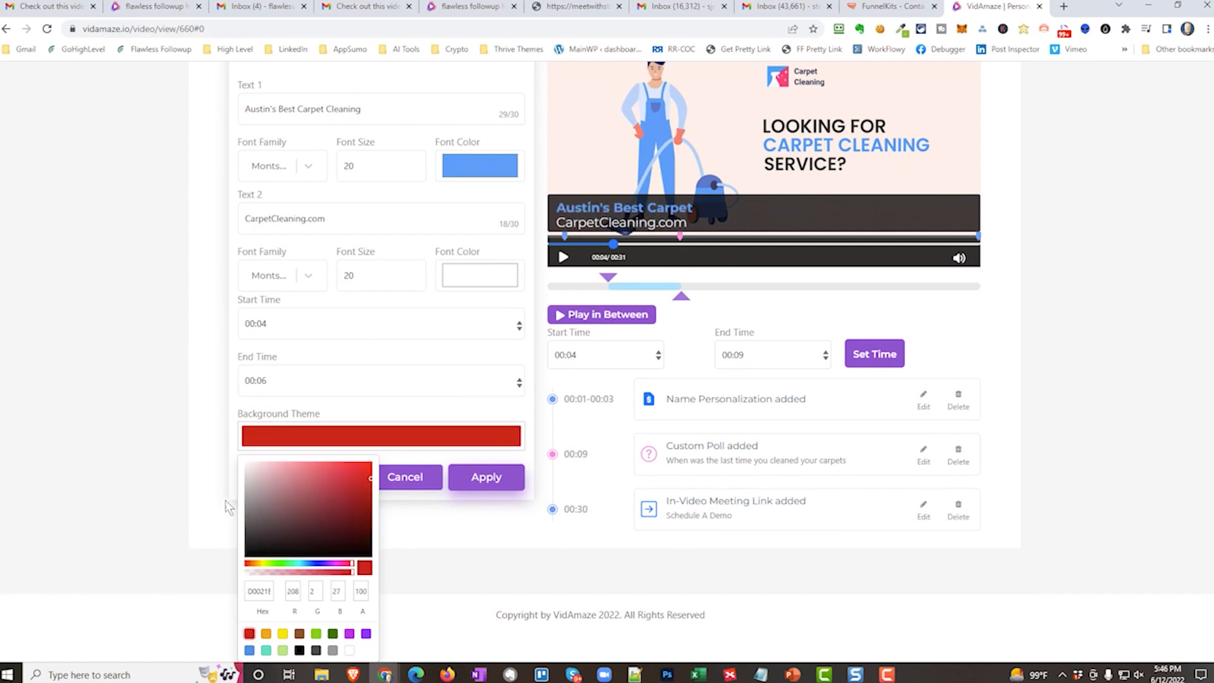
click(396, 536)
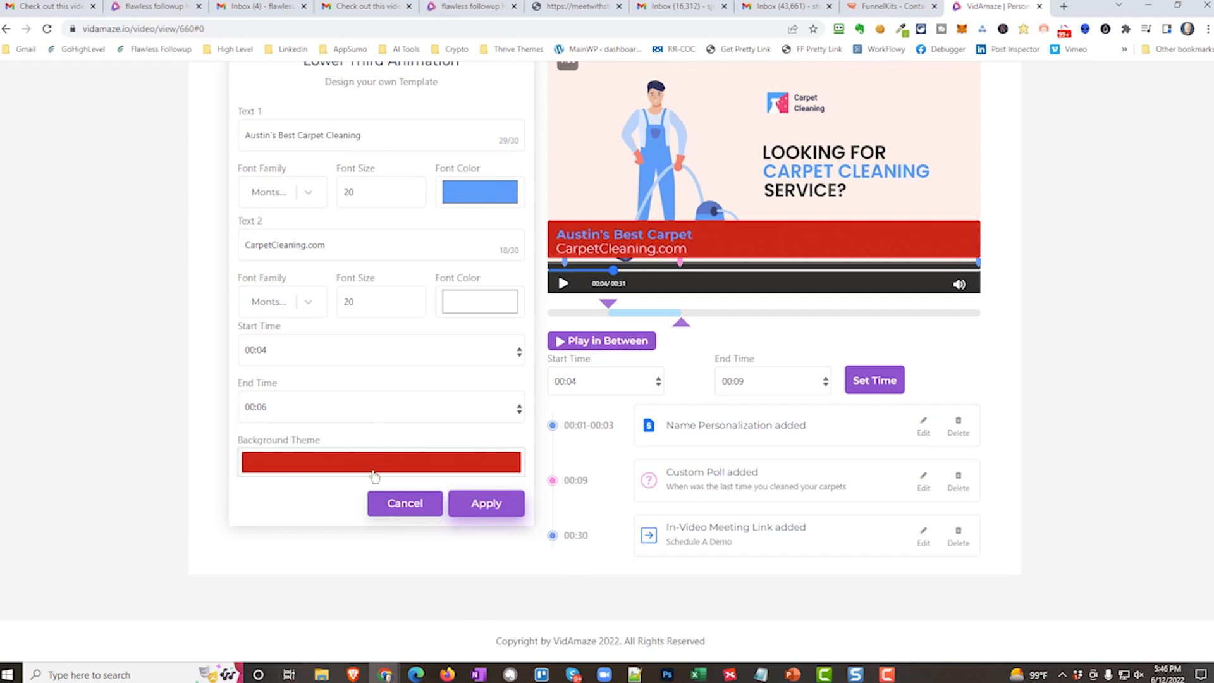
click(476, 506)
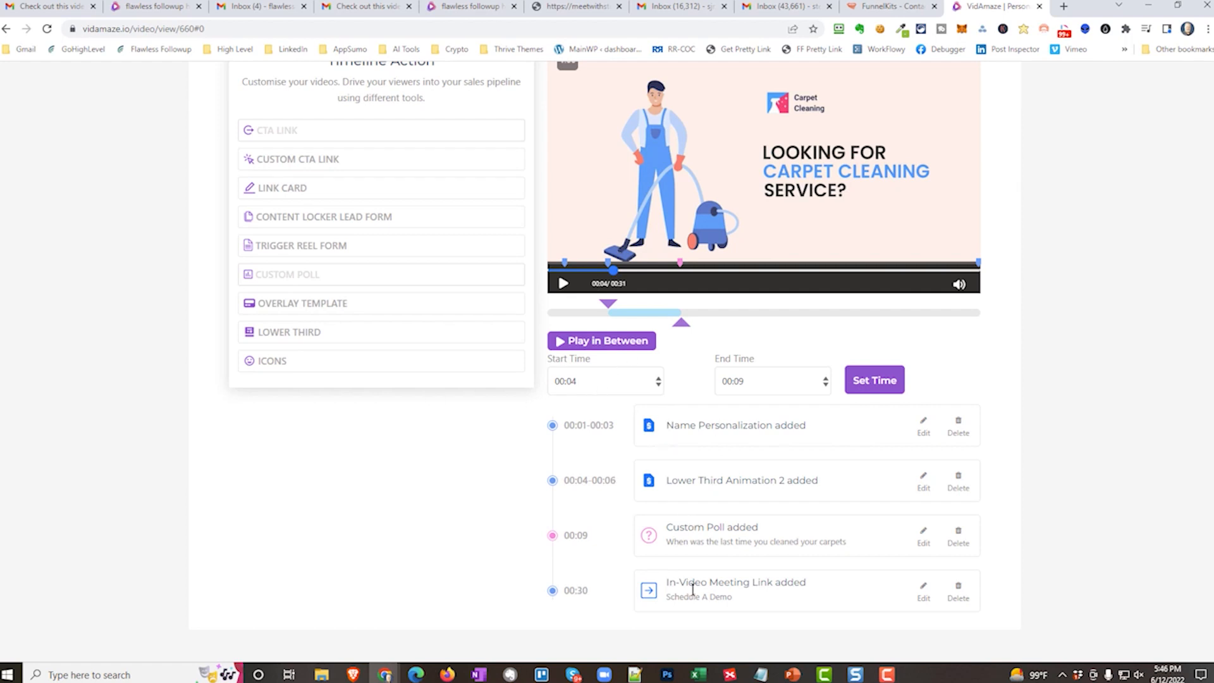
Open the video's sales page for editing, look over its logo, headline and sections, and publish the page.
scroll(827, 445, up, 7)
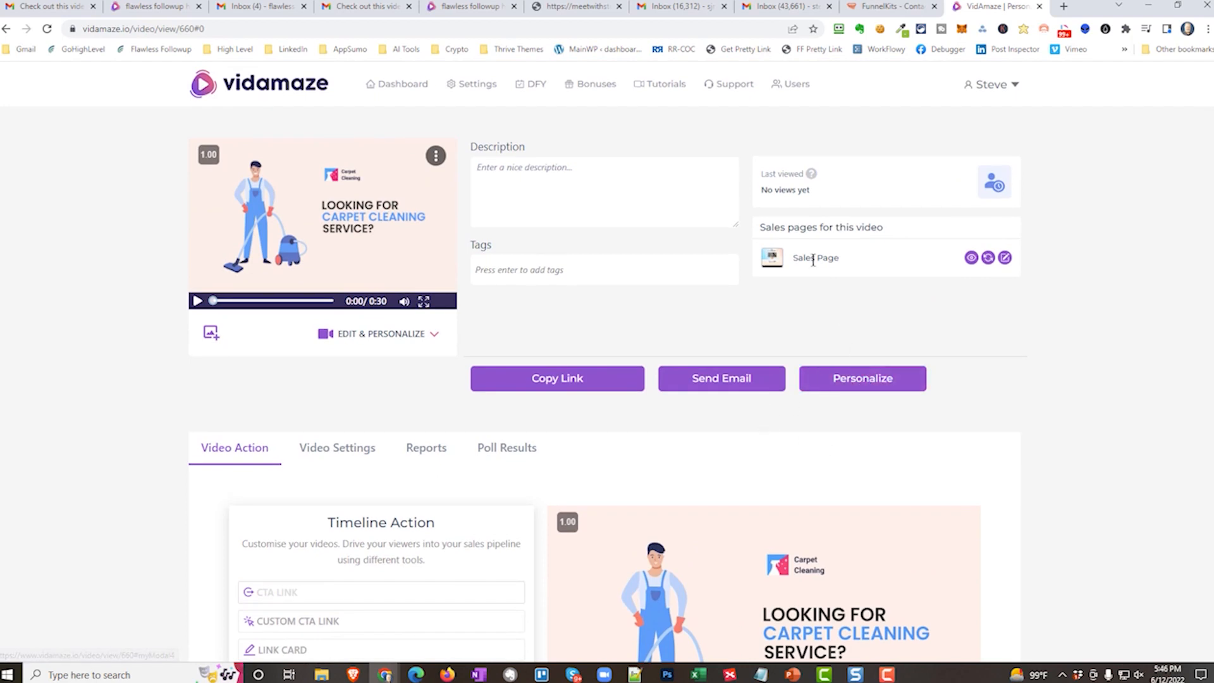
click(1005, 258)
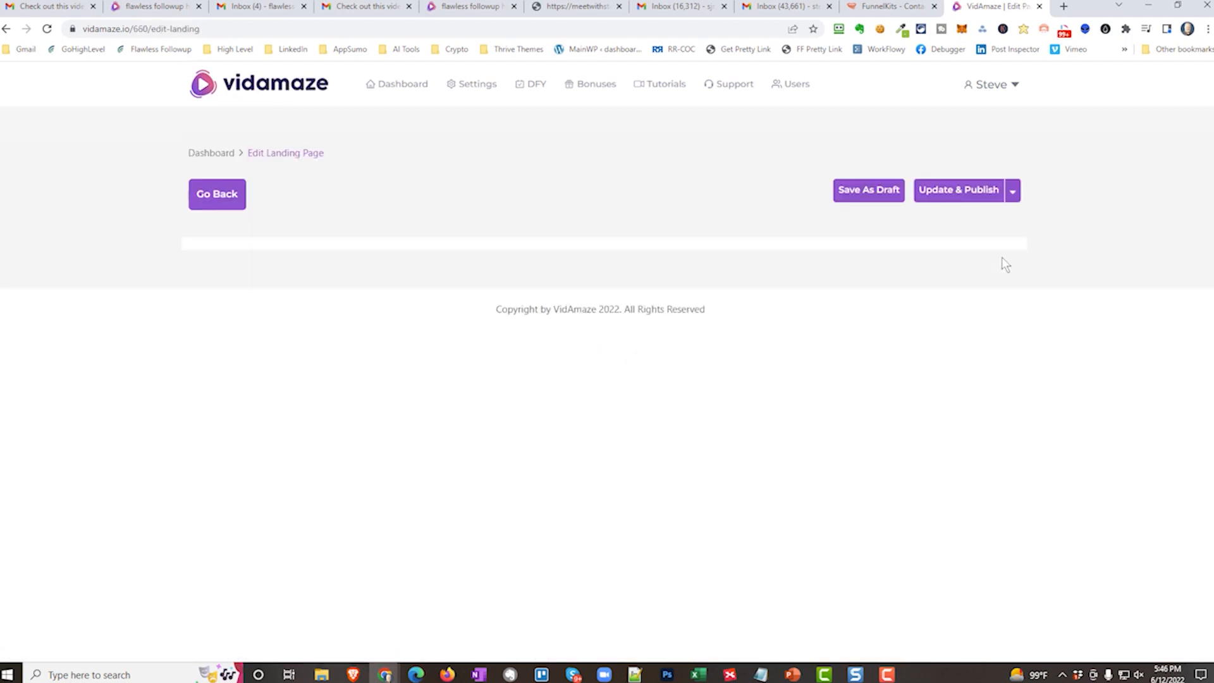
scroll(698, 414, down, 3)
scroll(698, 414, up, 2)
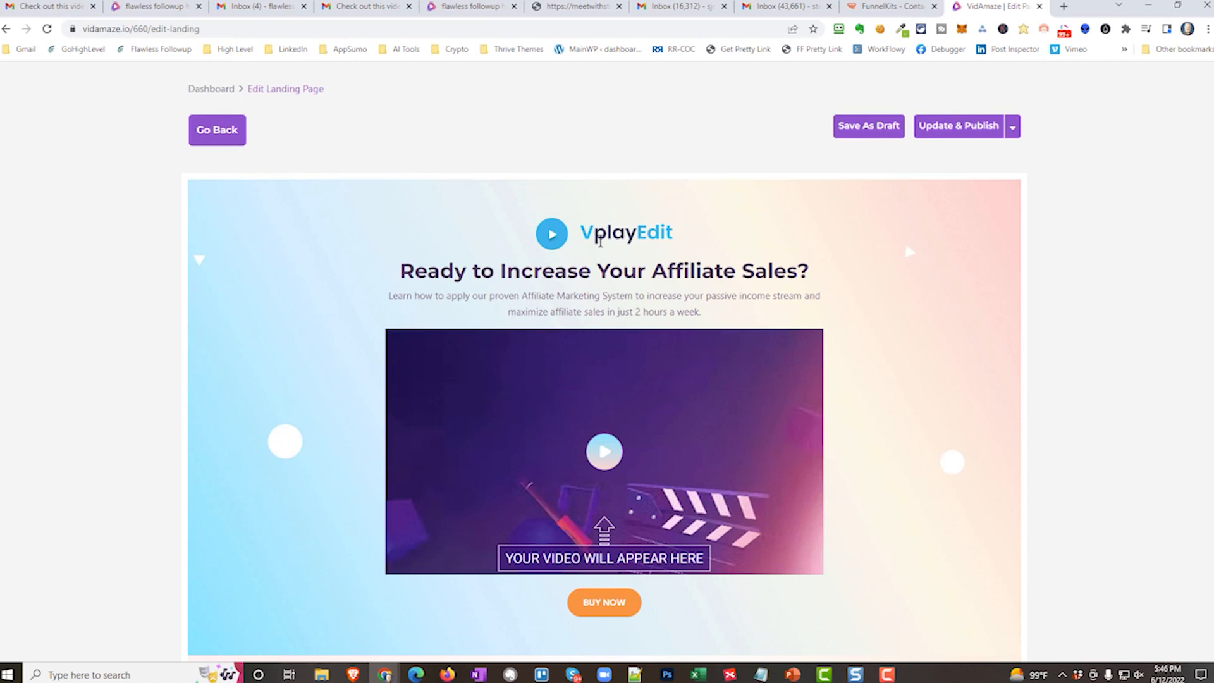
click(578, 218)
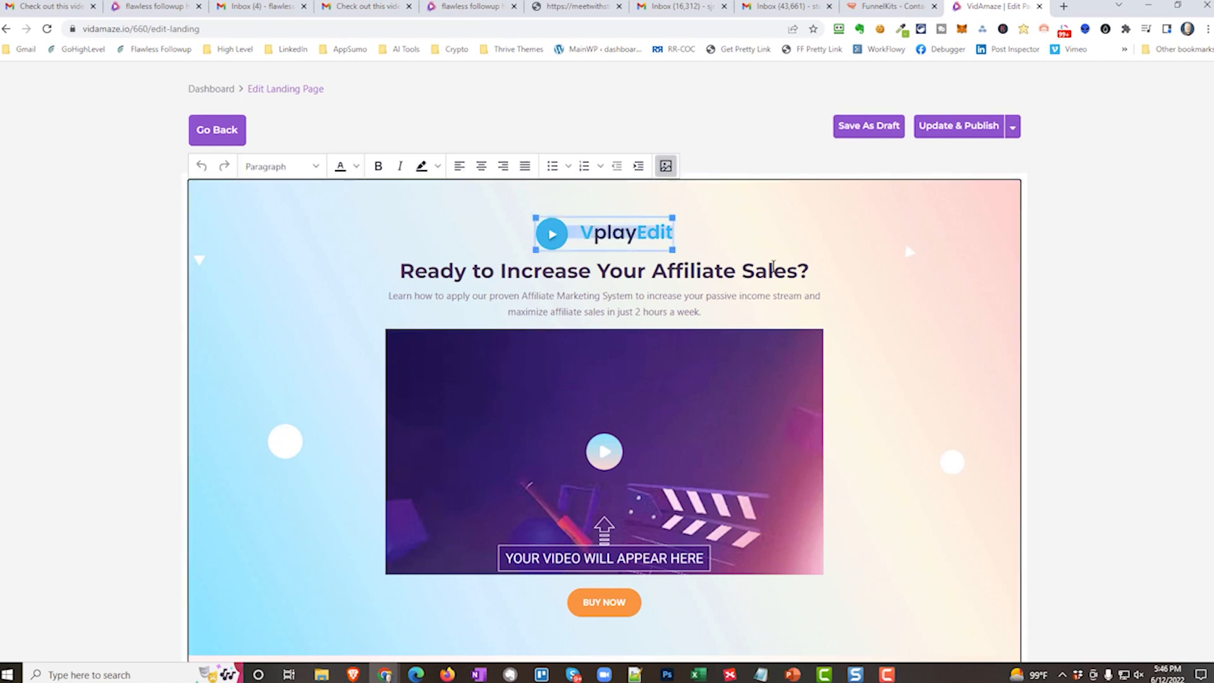
scroll(575, 461, down, 6)
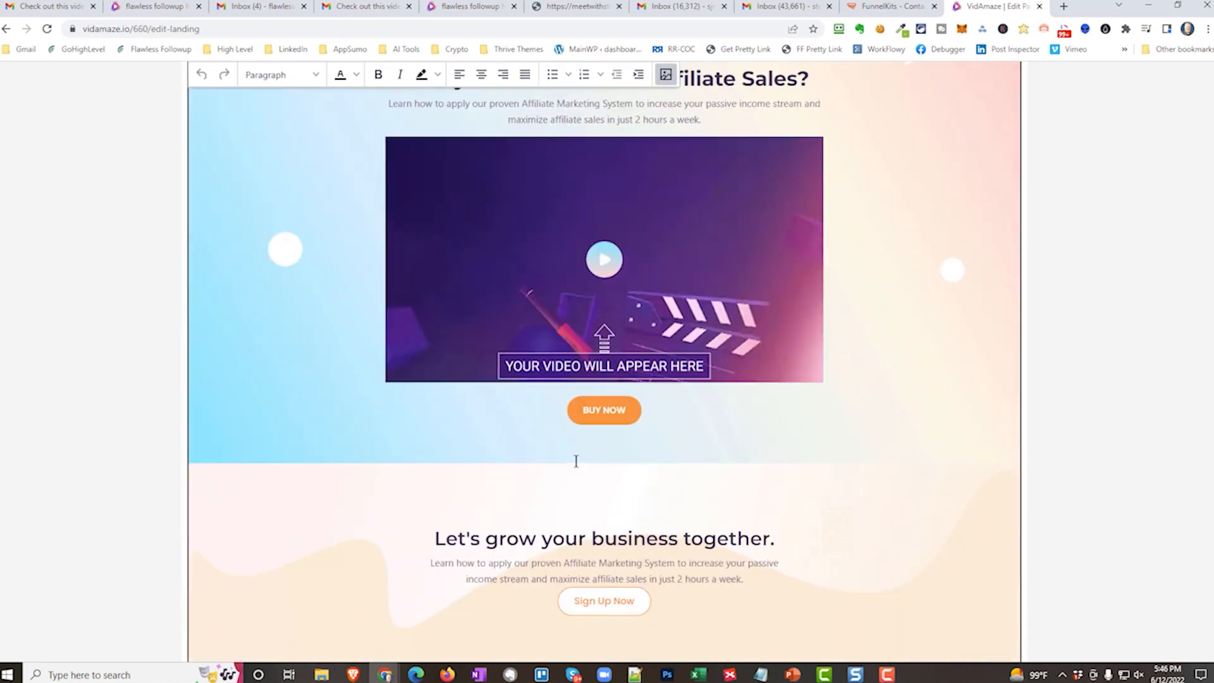
scroll(576, 459, up, 3)
scroll(576, 459, up, 1)
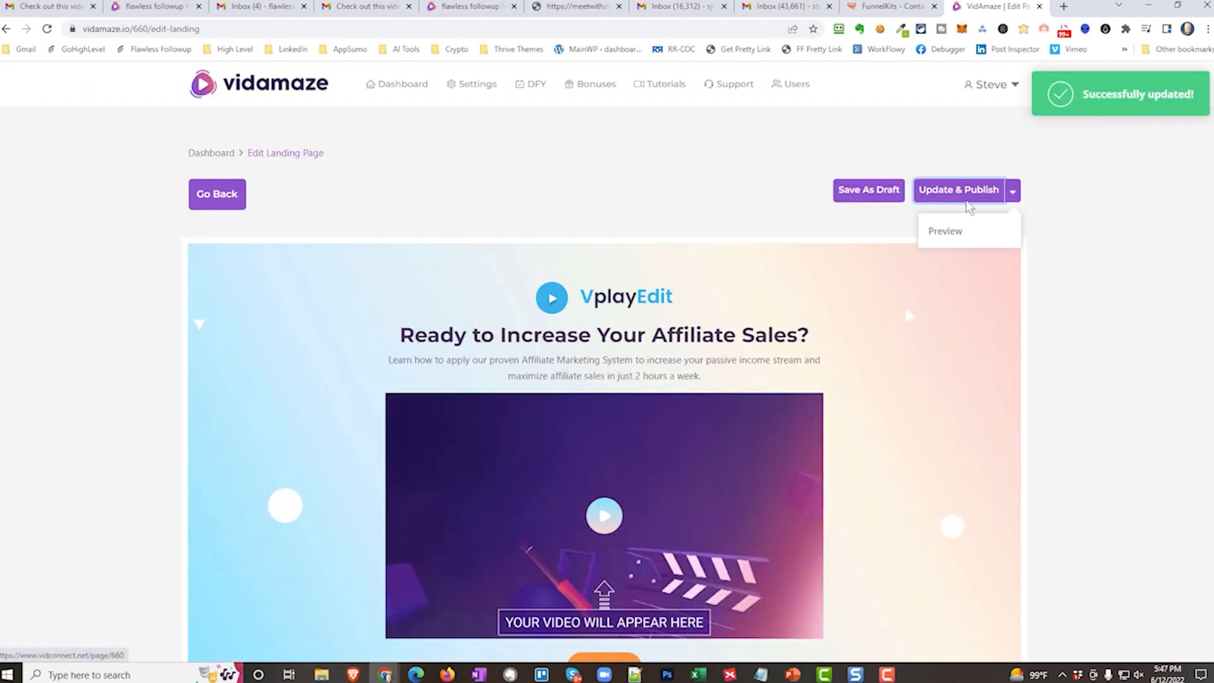
Preview the published landing page, play its carpet cleaning video and skip the poll.
click(945, 233)
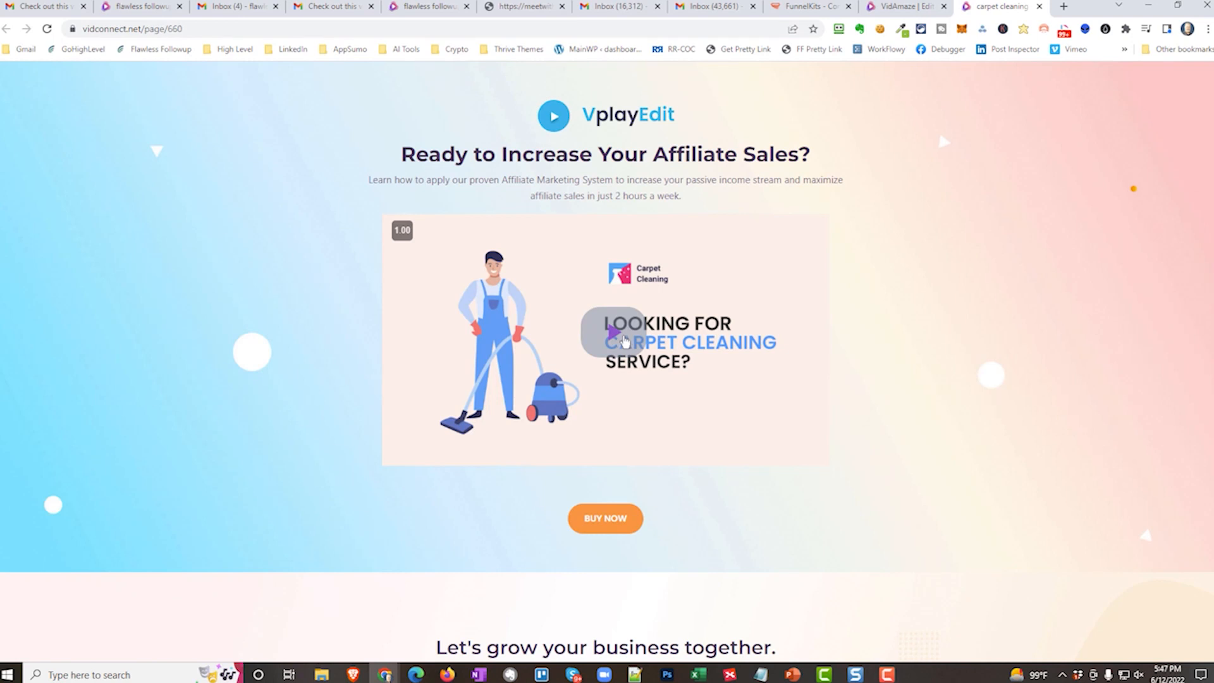
click(625, 341)
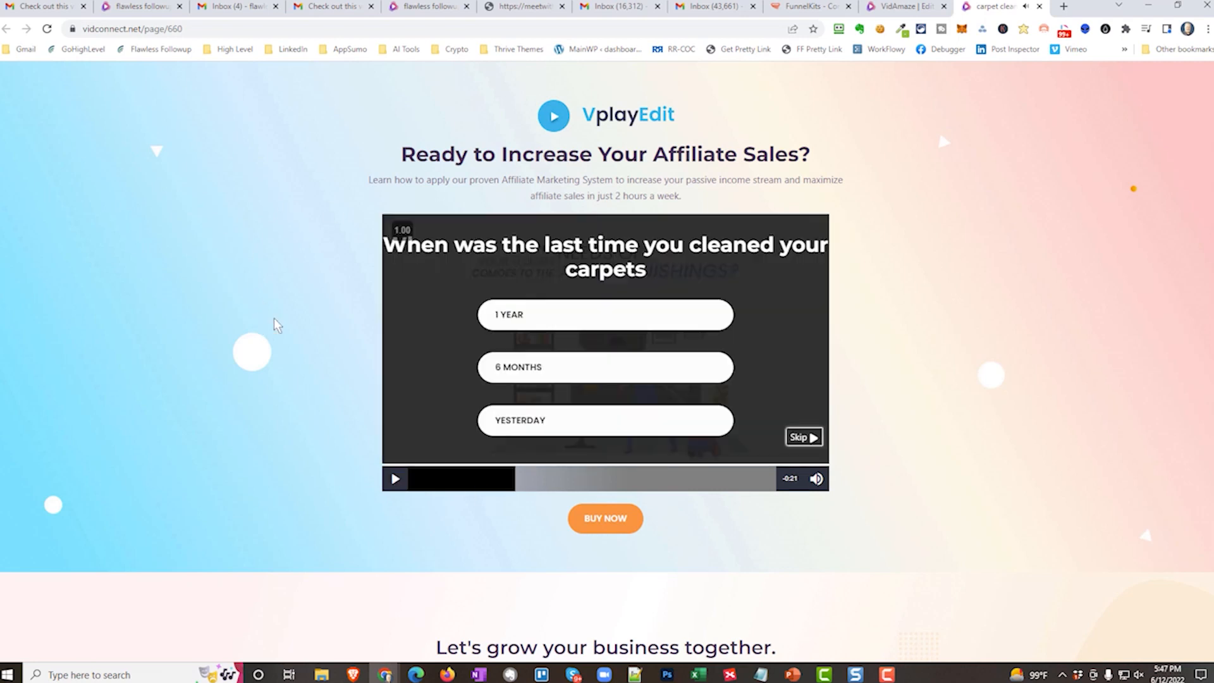
click(801, 437)
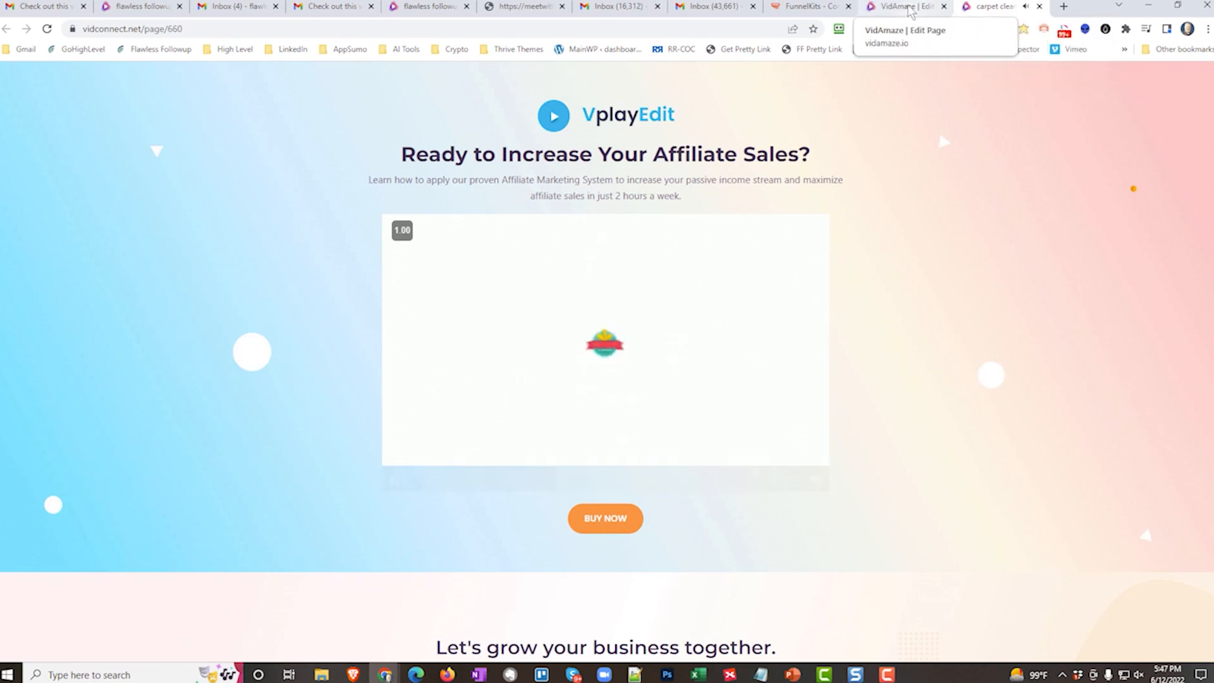
Return to the landing page editor and go back to the carpet cleaning video's page.
click(909, 12)
scroll(798, 282, down, 4)
scroll(799, 281, up, 4)
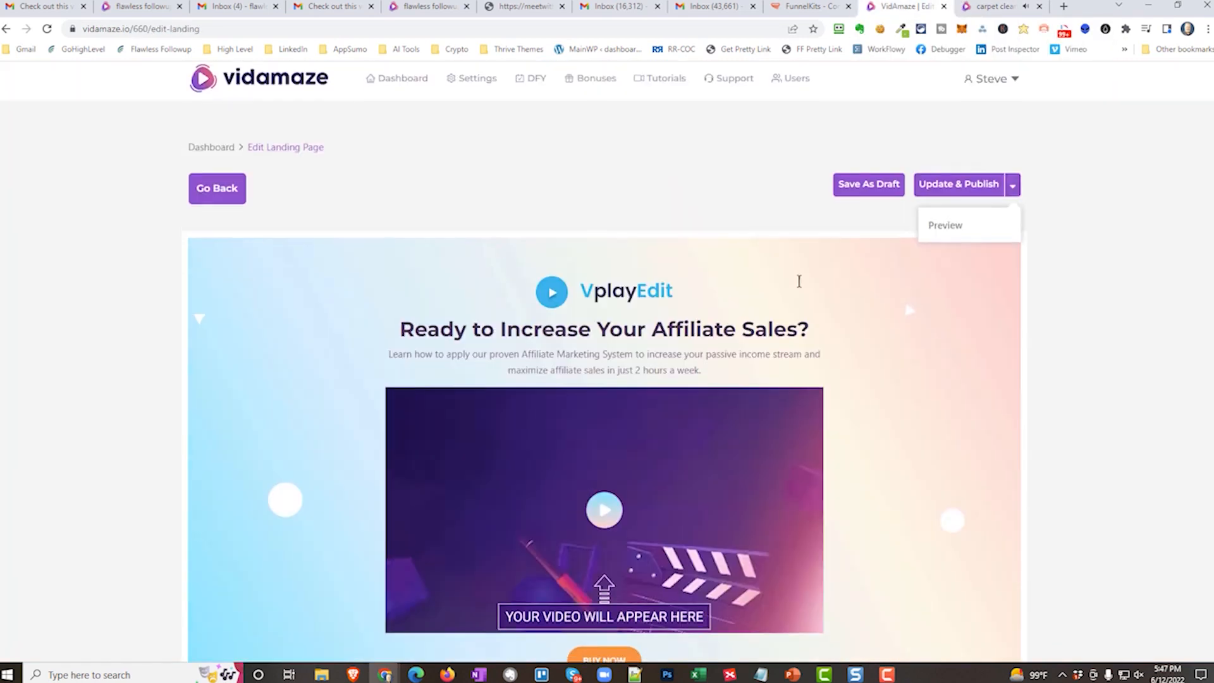
click(212, 197)
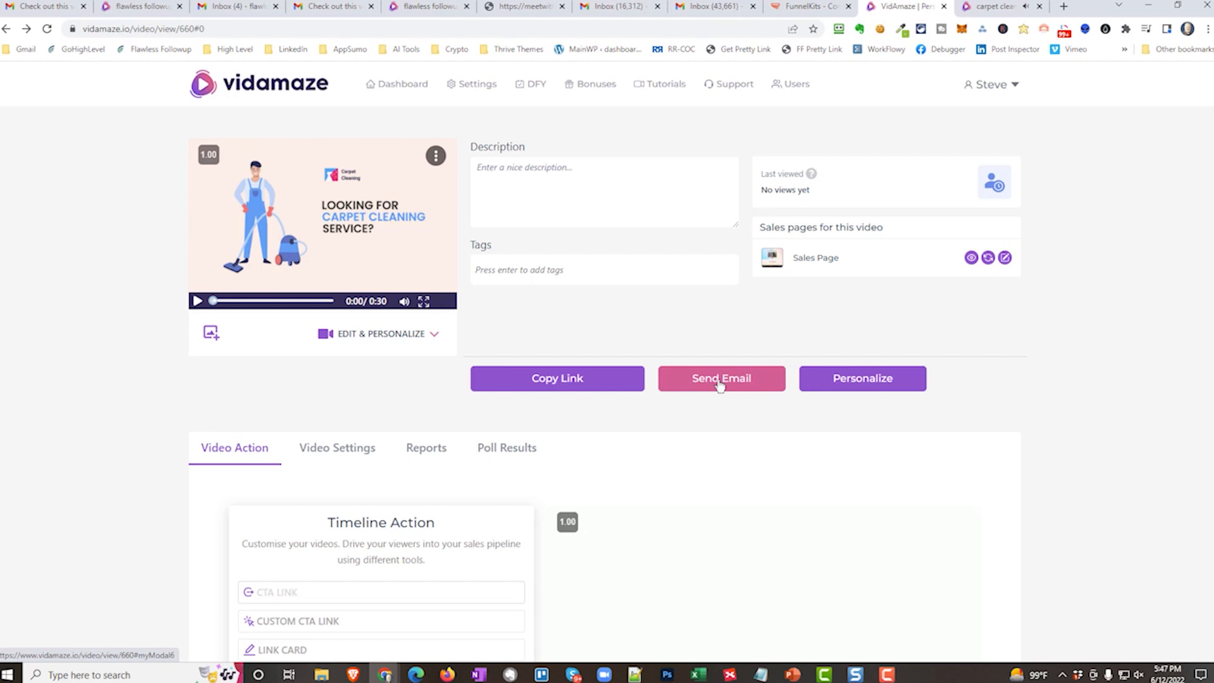
Open the video's personalization embed code and look through the supported autoresponders.
click(856, 378)
click(1177, 206)
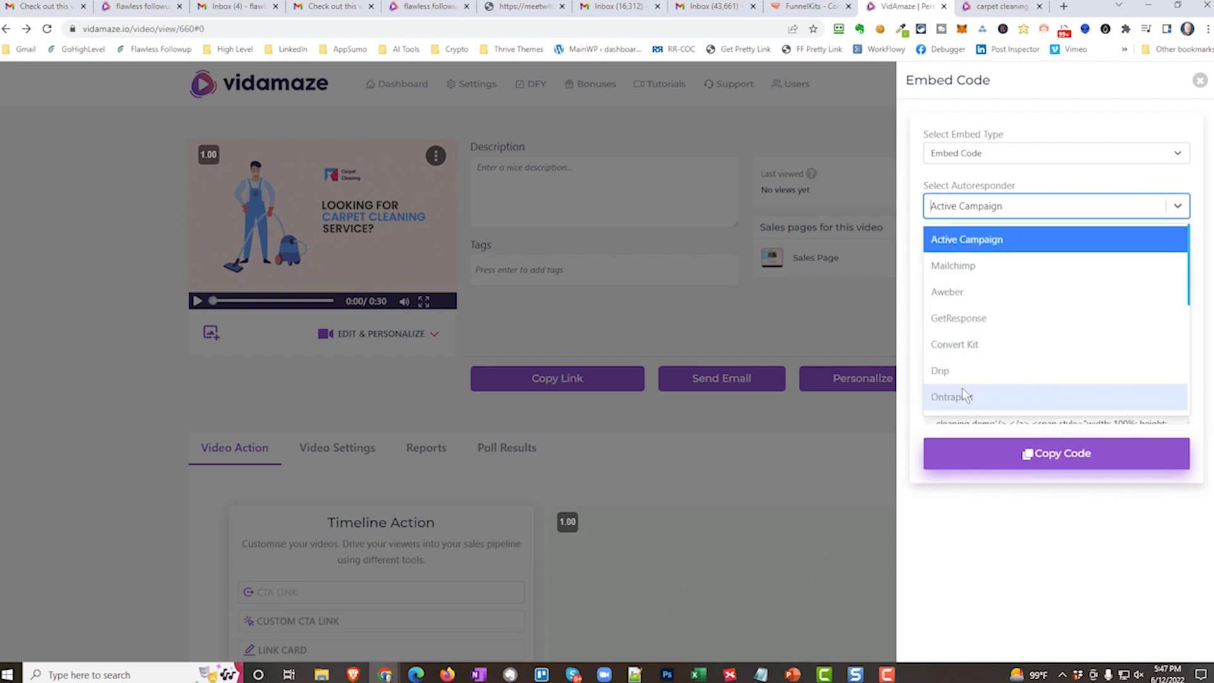
scroll(961, 379, down, 2)
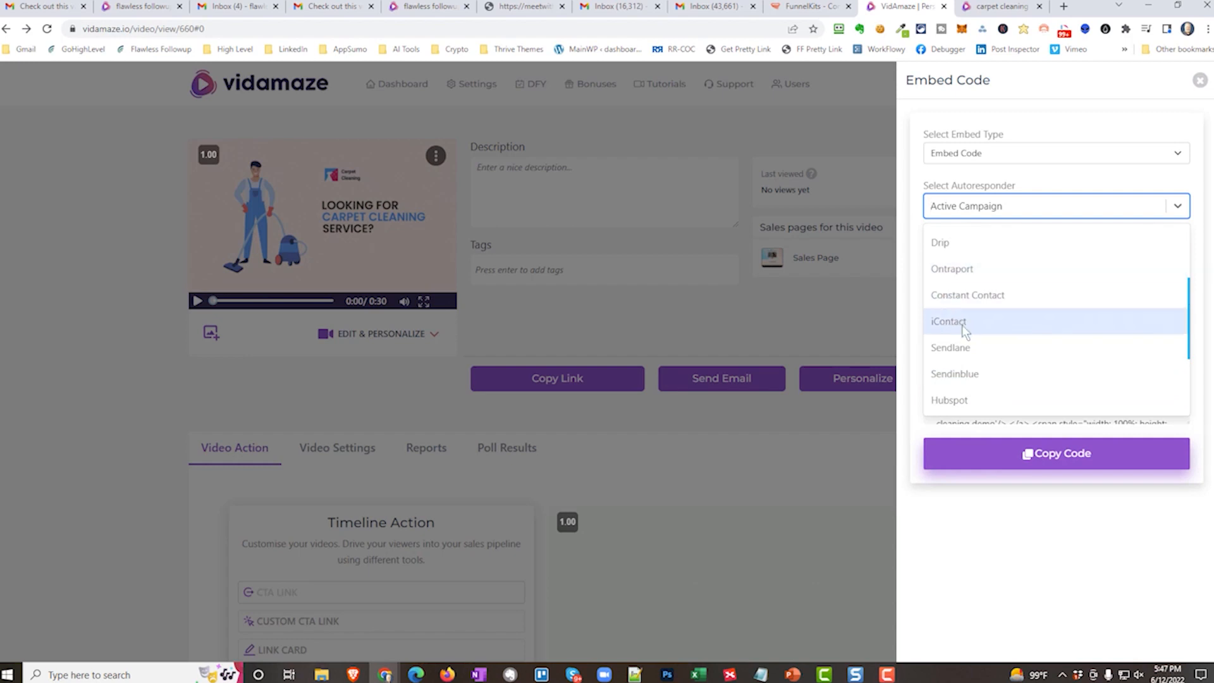
scroll(964, 377, down, 4)
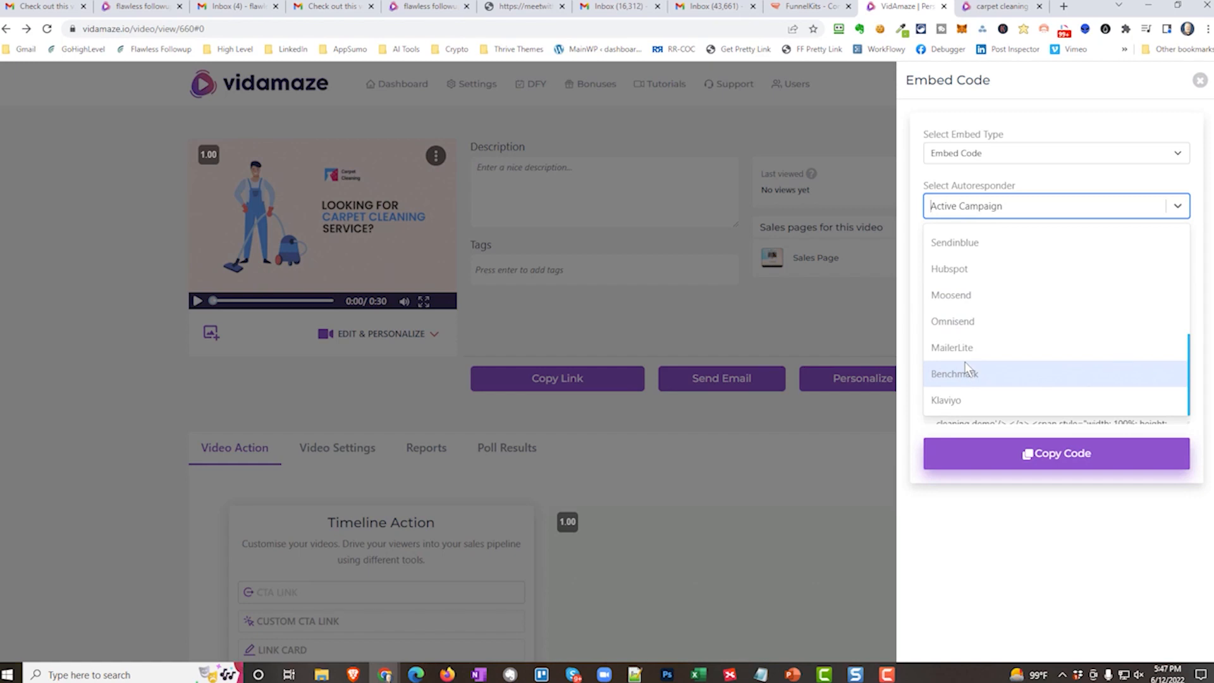
Switch the embed type to Get URL and select the personalized video URL for Active Campaign.
click(1005, 156)
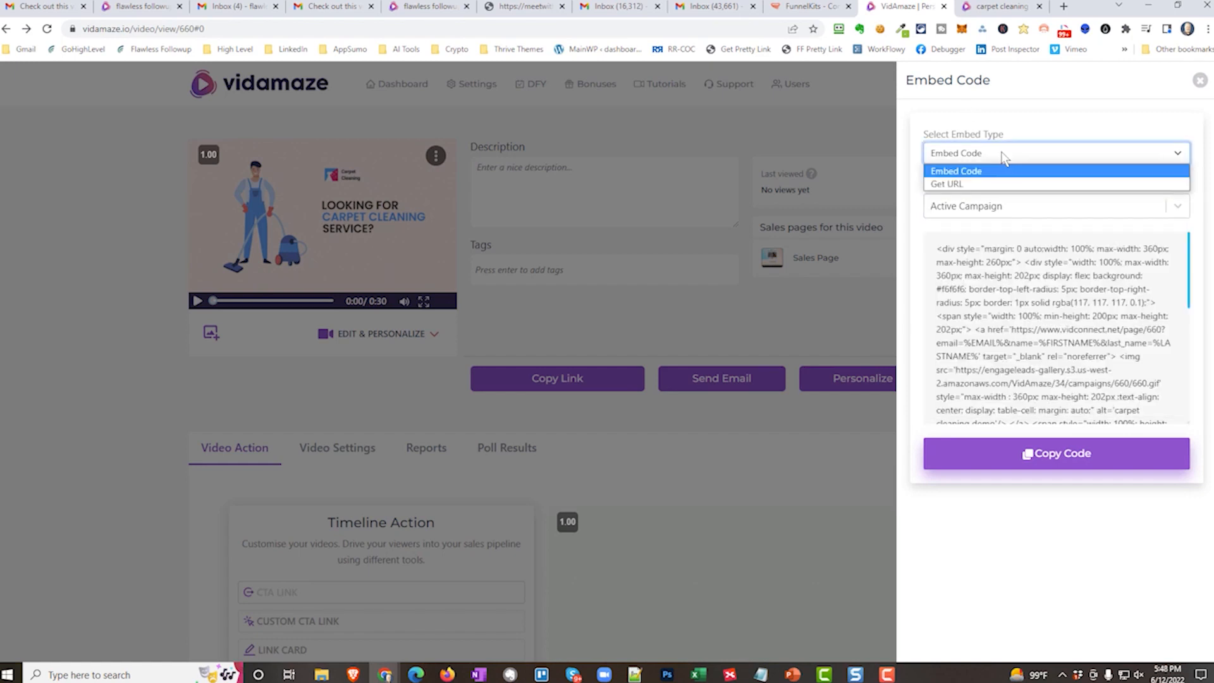
click(962, 184)
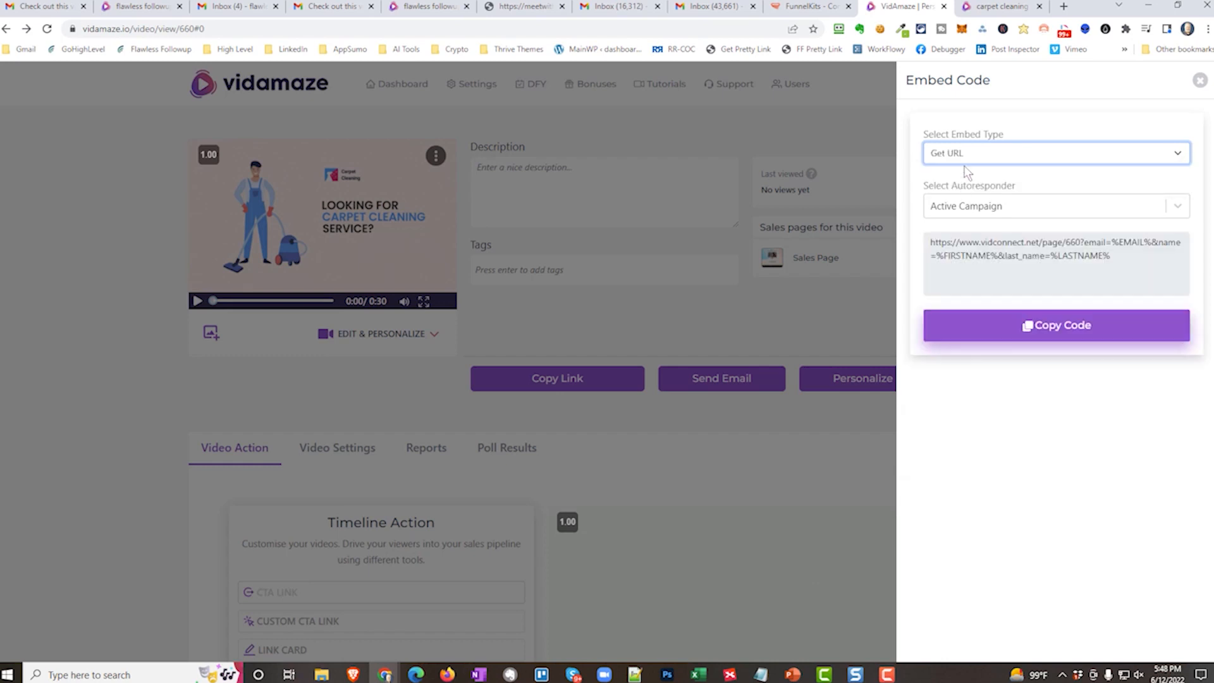
click(996, 253)
drag(1116, 257, 930, 241)
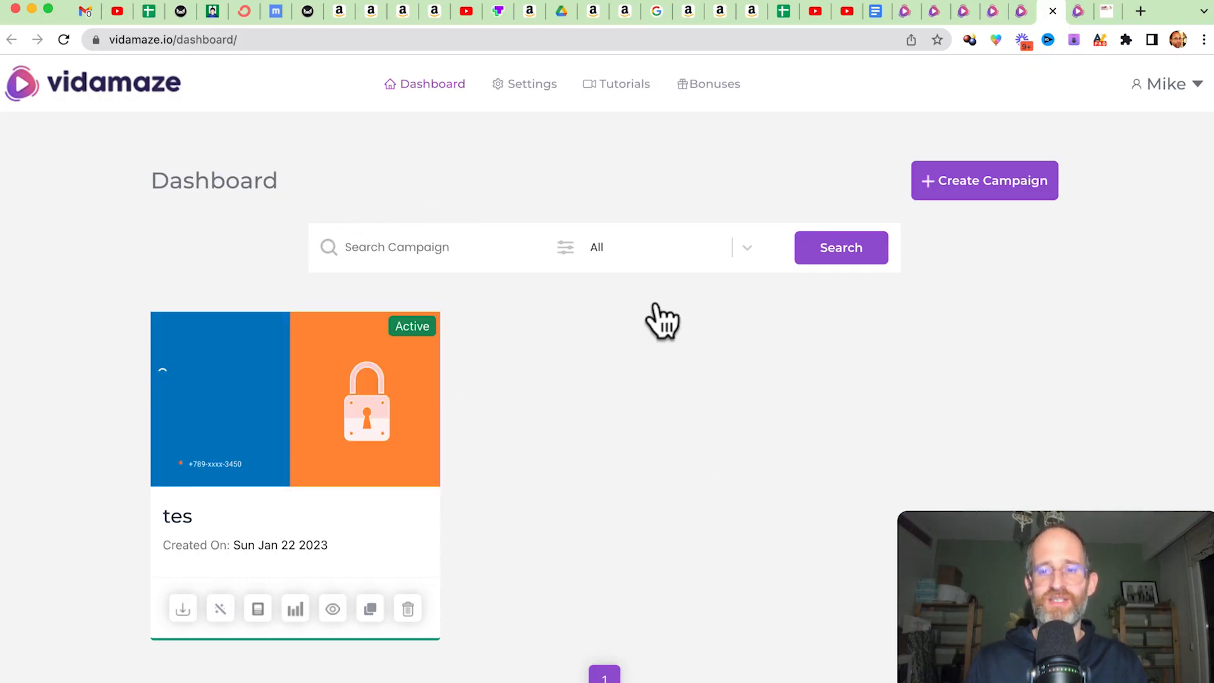
Open the VidAmaze OTO1 upgrade sales page and read through its features down to the price.
click(1022, 17)
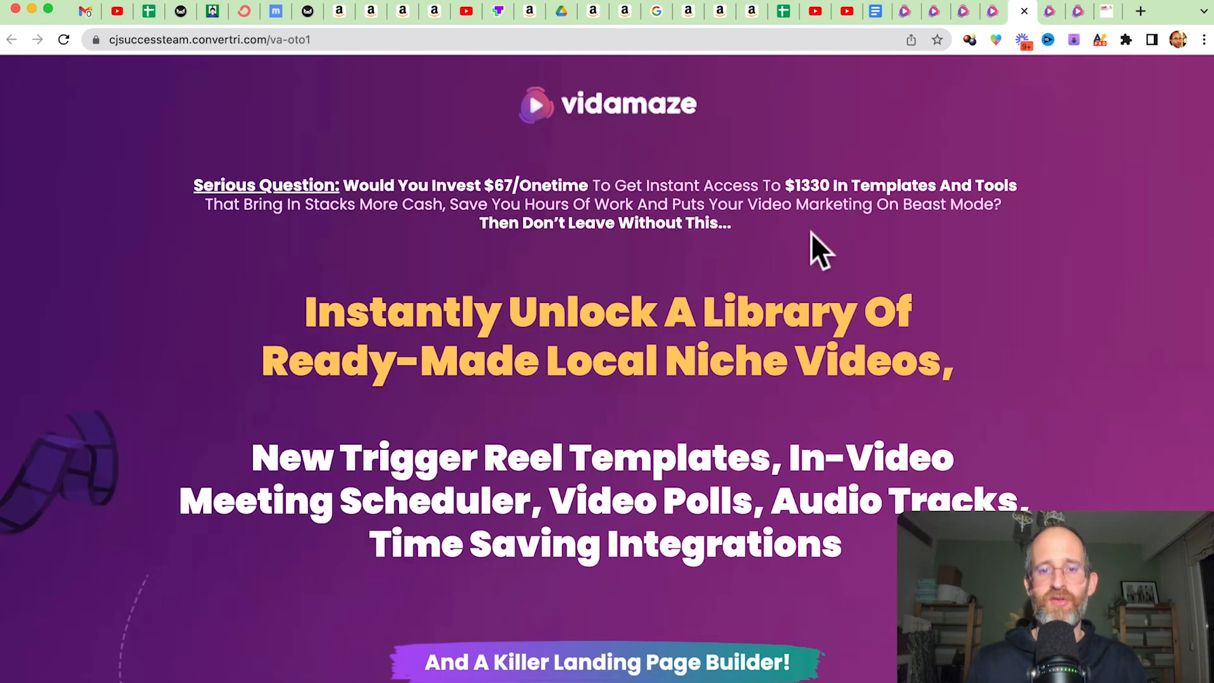
scroll(656, 397, down, 3)
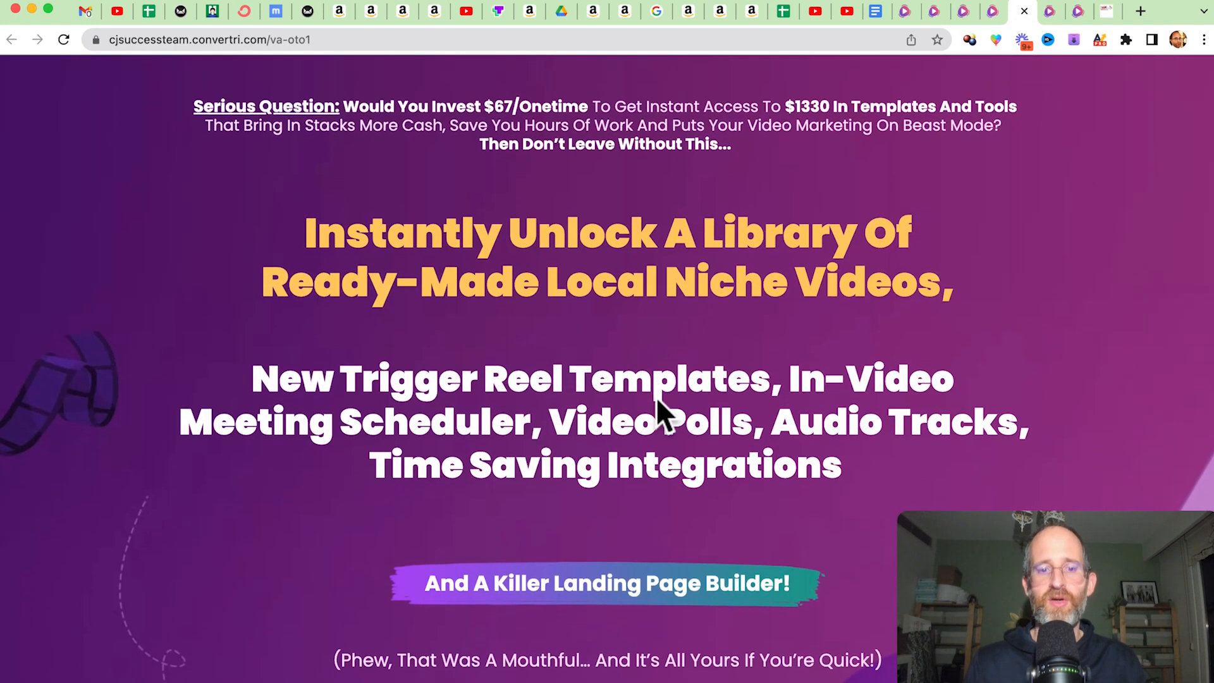
scroll(941, 325, down, 12)
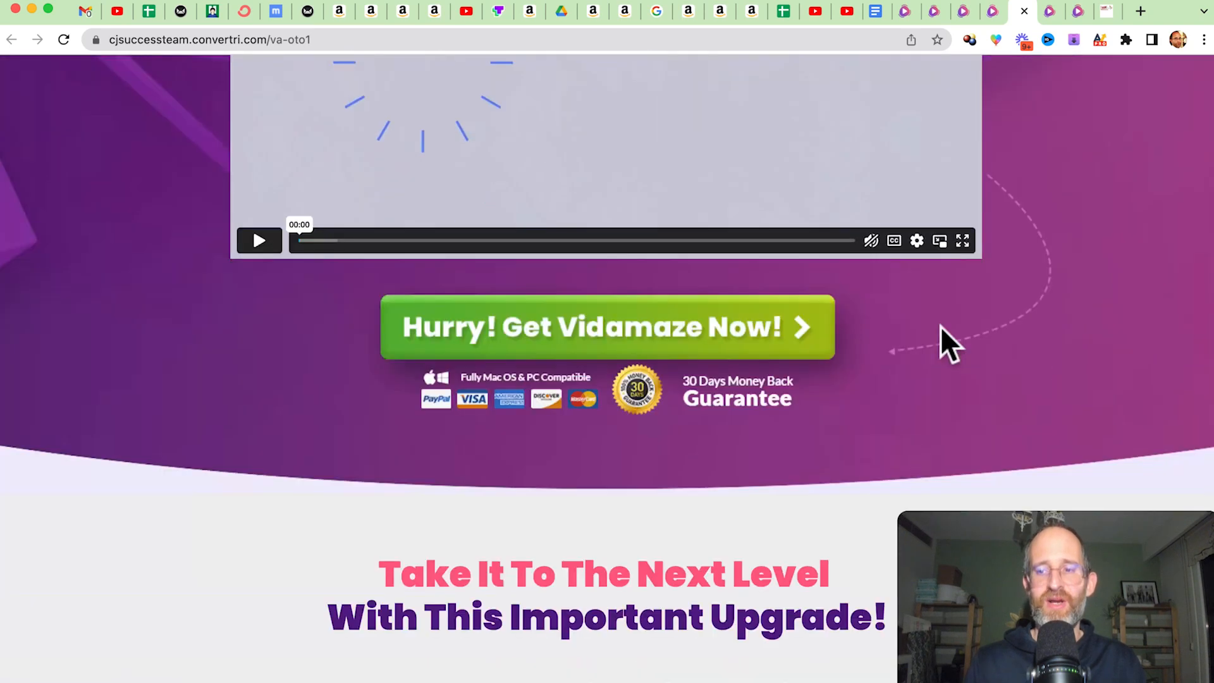
drag(1211, 110, 1141, 638)
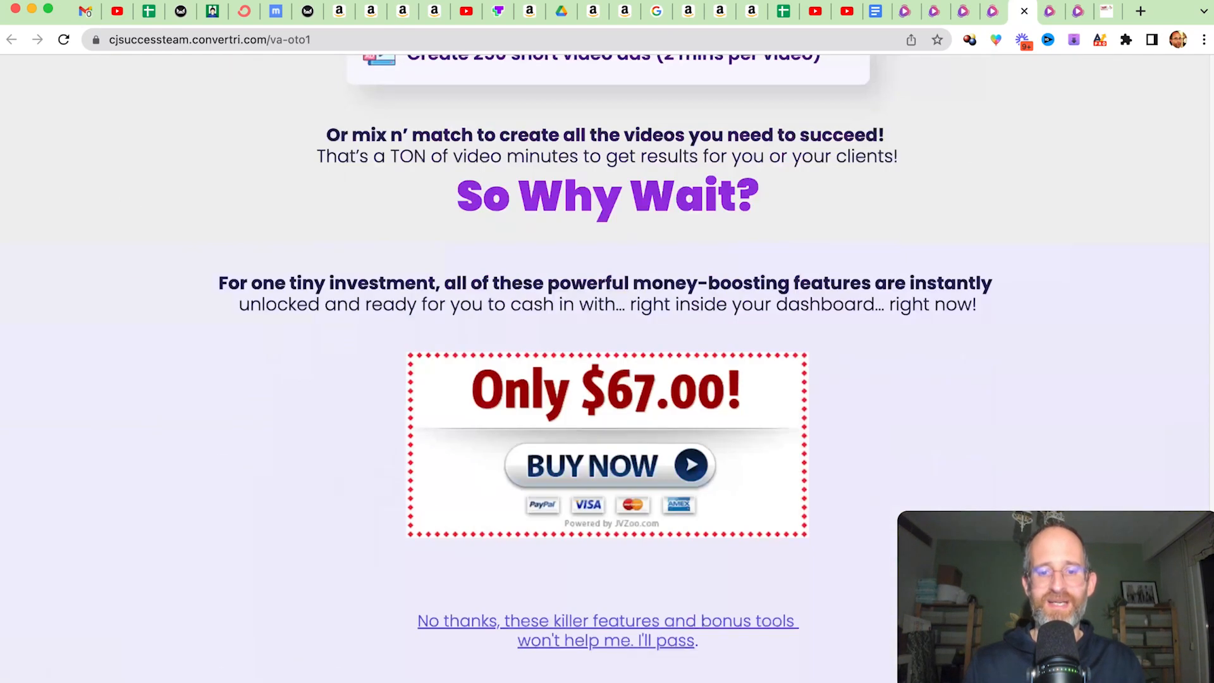
Switch to the Elite Template Club upgrade page and skim it down to the license price.
click(1023, 12)
scroll(864, 264, down, 6)
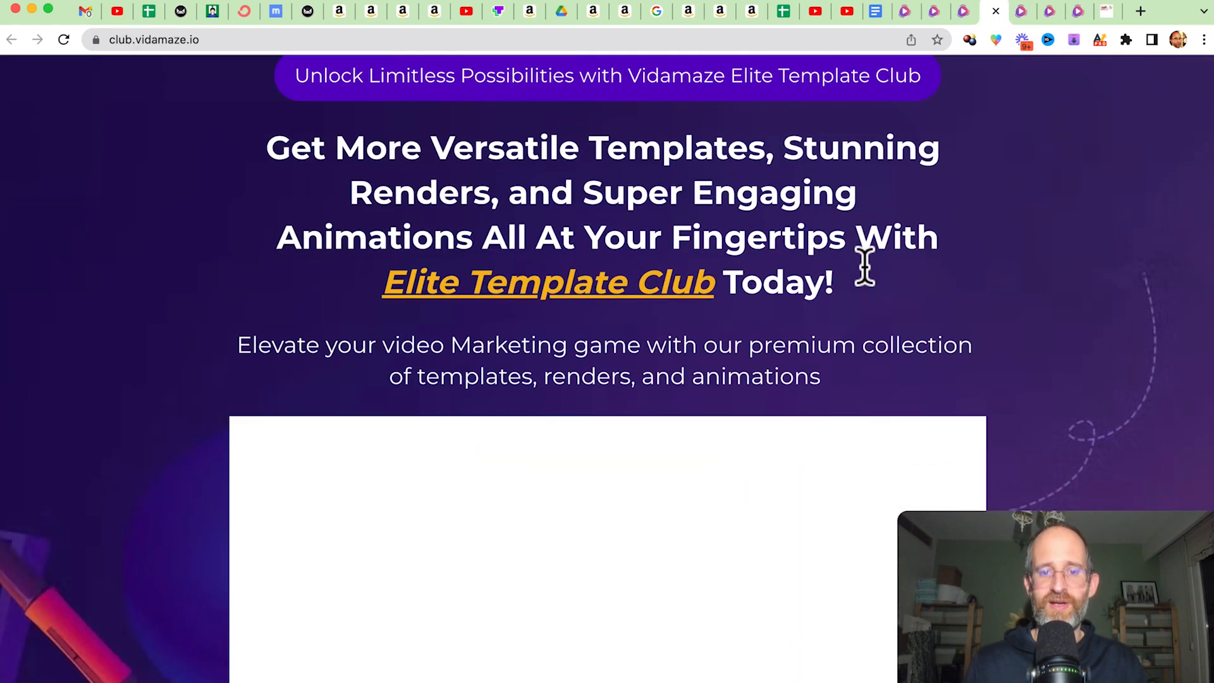
scroll(864, 264, down, 8)
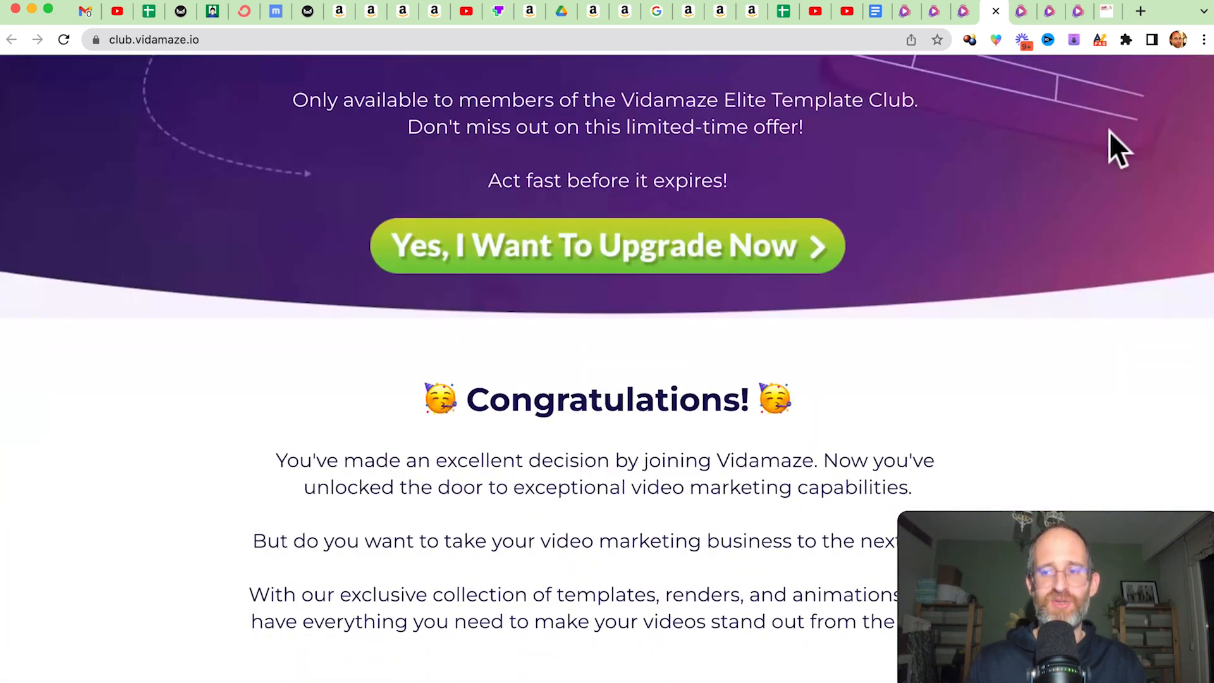
scroll(1205, 151, down, 4)
drag(1212, 151, 1203, 585)
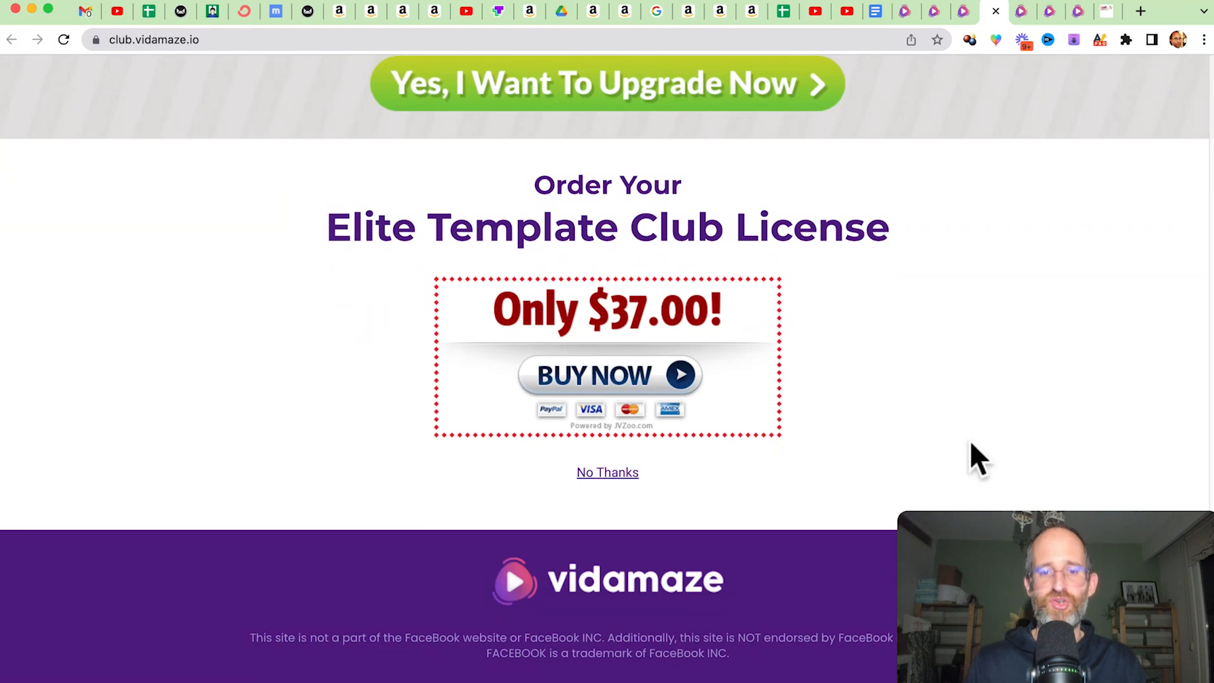
Open the VidAmaze OTO3 Masterclass Training sales page and skim its client-getting features down to the order section.
click(964, 13)
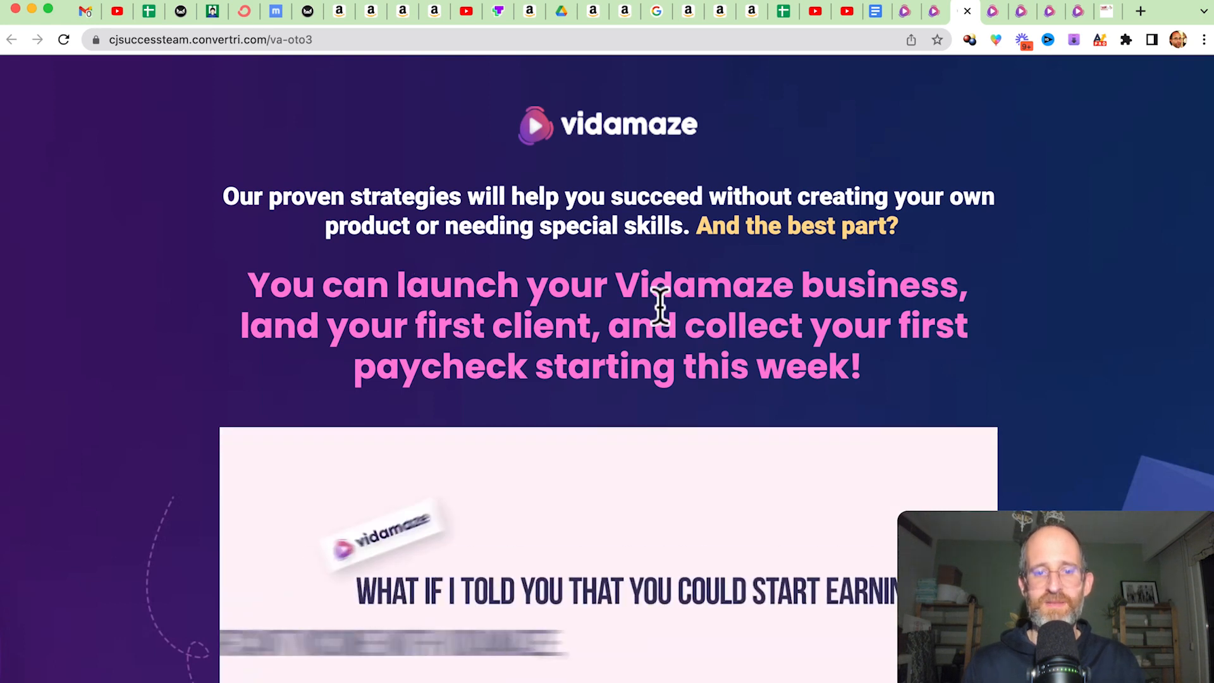
scroll(724, 282, down, 4)
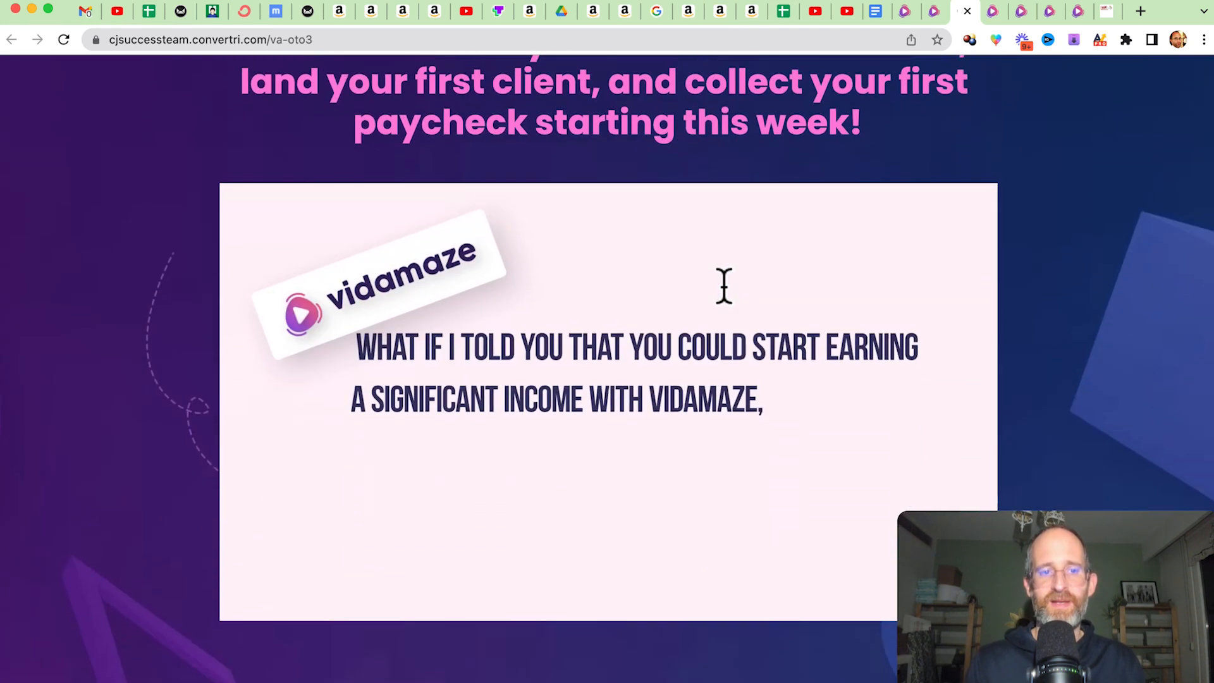
scroll(724, 286, down, 20)
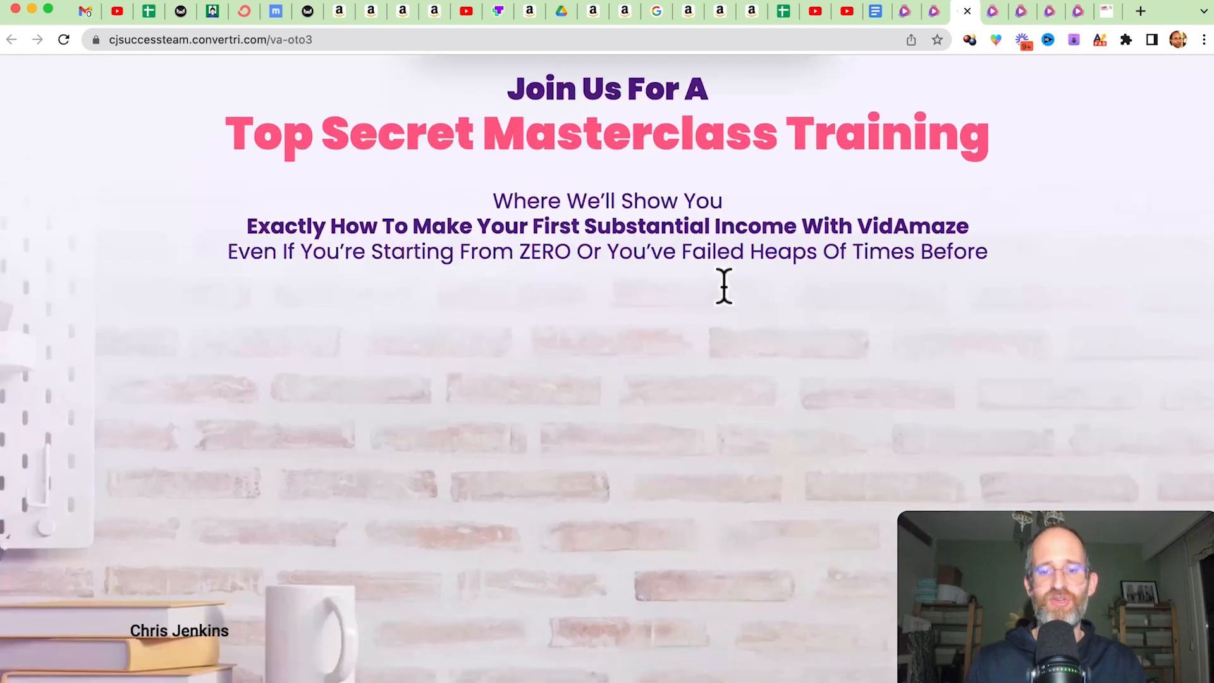
scroll(724, 286, down, 20)
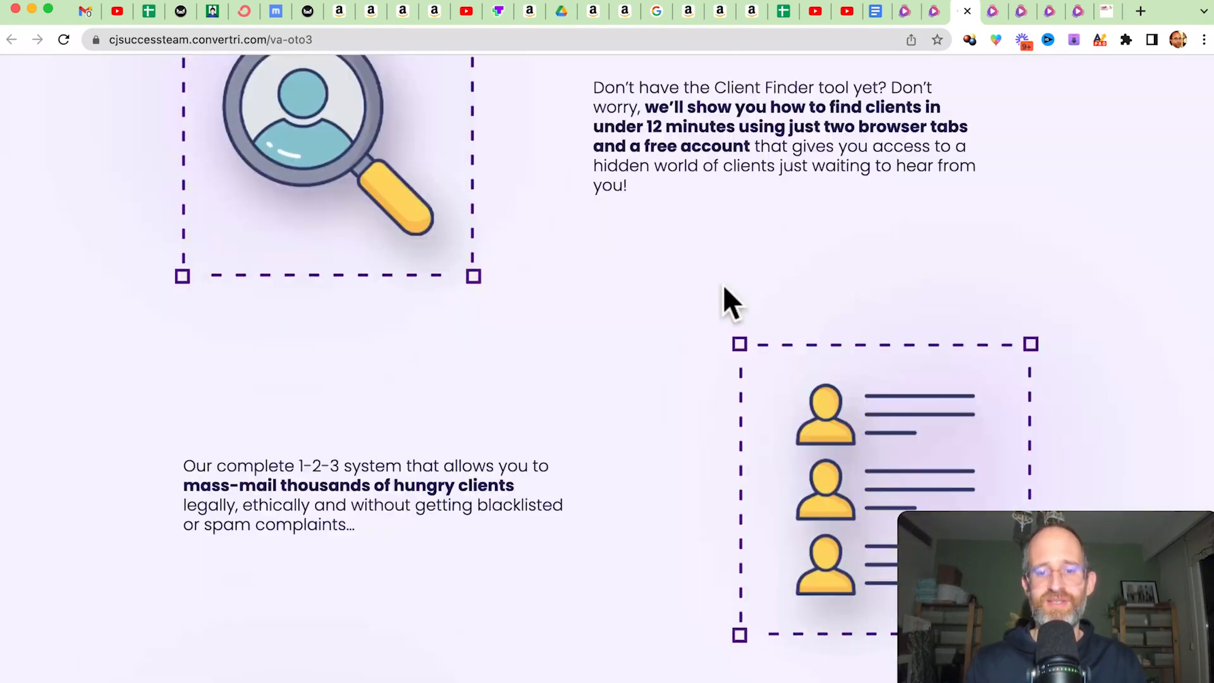
scroll(723, 286, down, 5)
drag(1210, 322, 1209, 643)
Open the leads.vidamaze.io upgrade page and skim it down to the Client Finder license price.
click(935, 11)
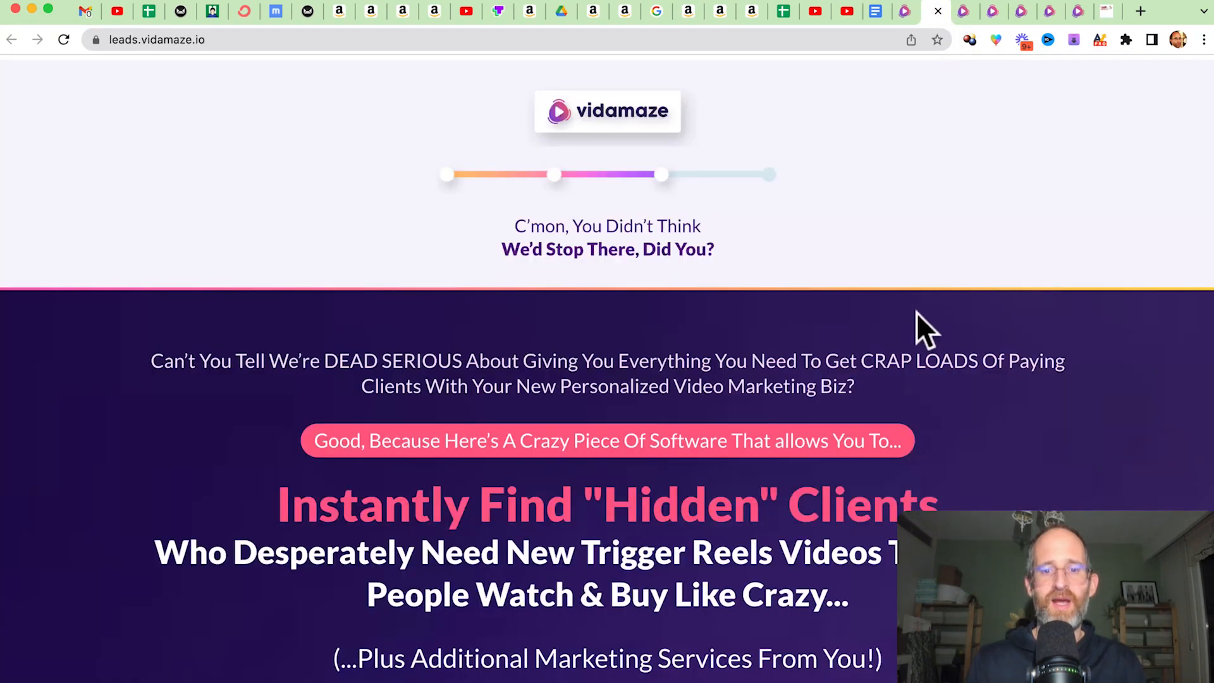
scroll(916, 313, down, 12)
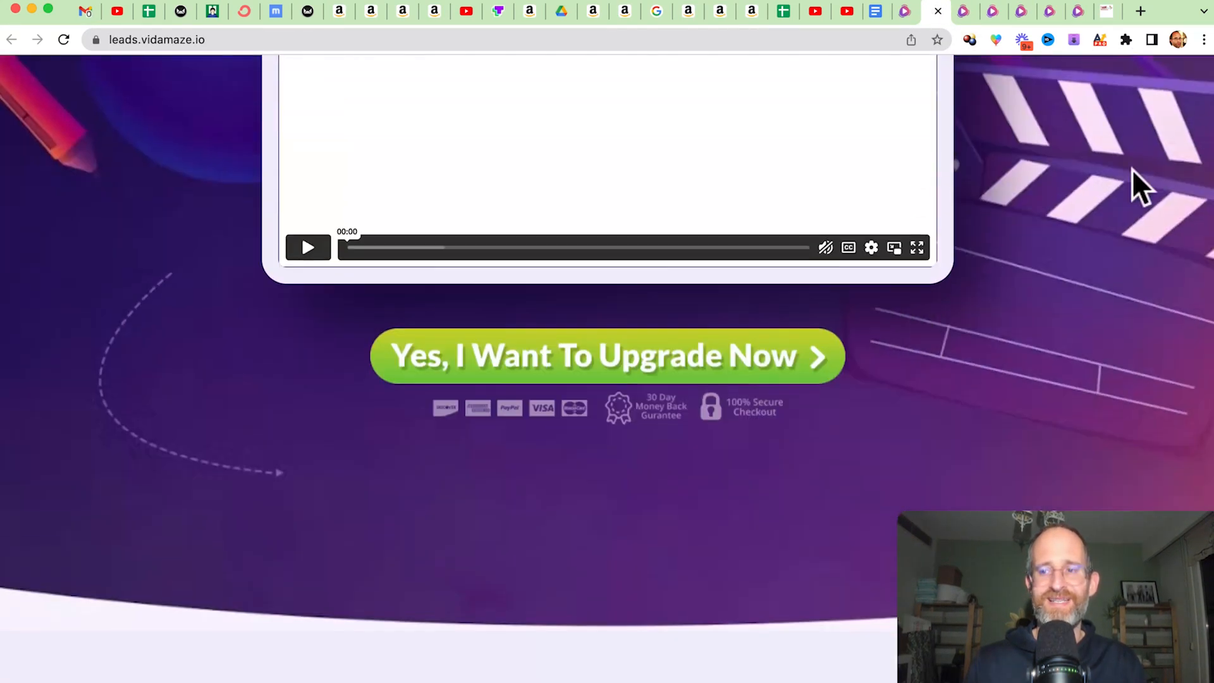
drag(1210, 109, 1210, 645)
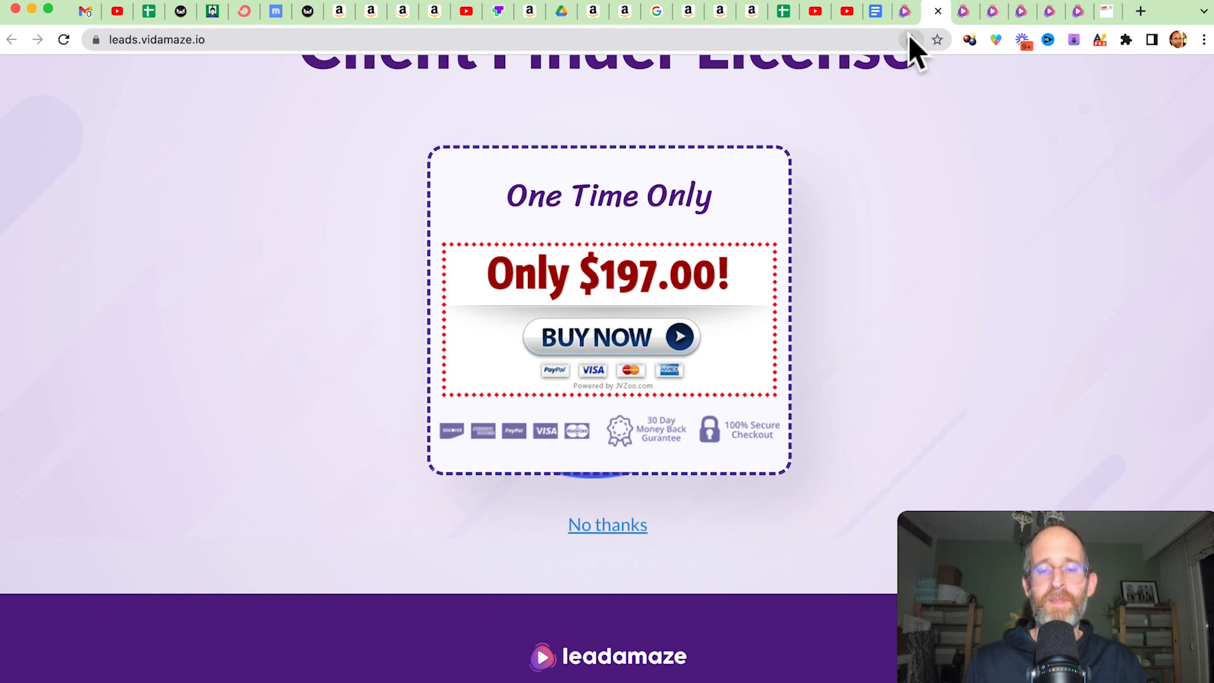
Check the bundle discount link on the VidAmaze review page, and read through what the VidAmaze bundle sales page includes.
click(1105, 12)
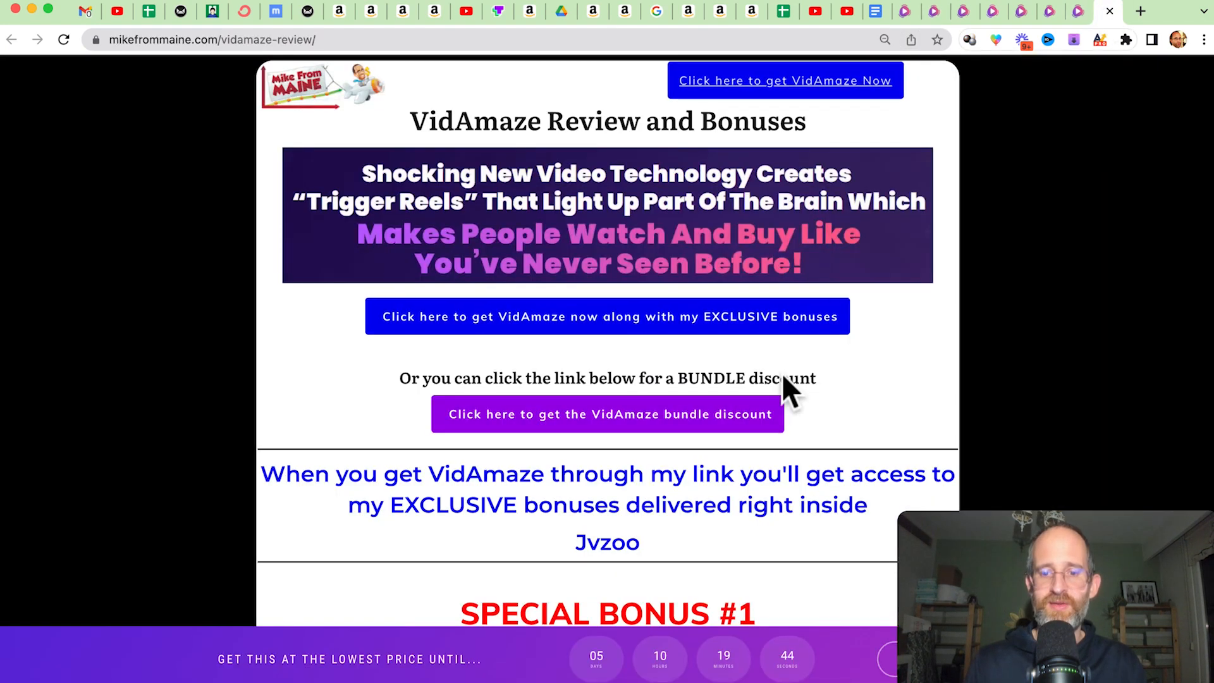
click(908, 13)
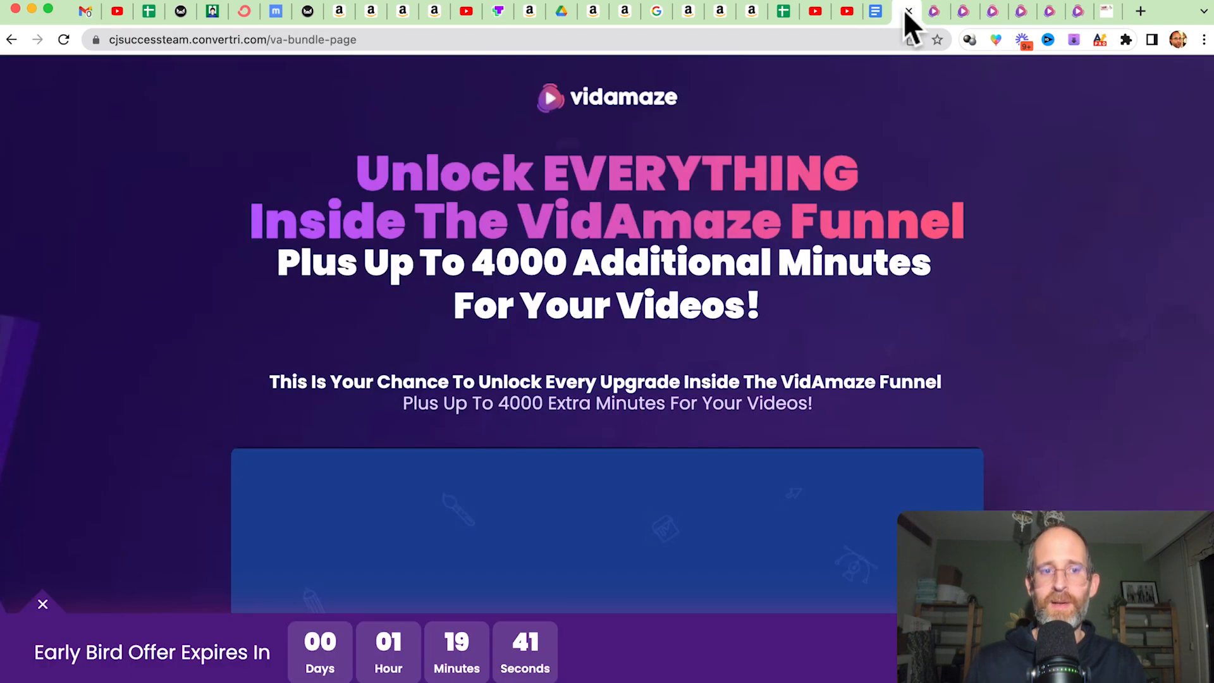
scroll(876, 272, down, 10)
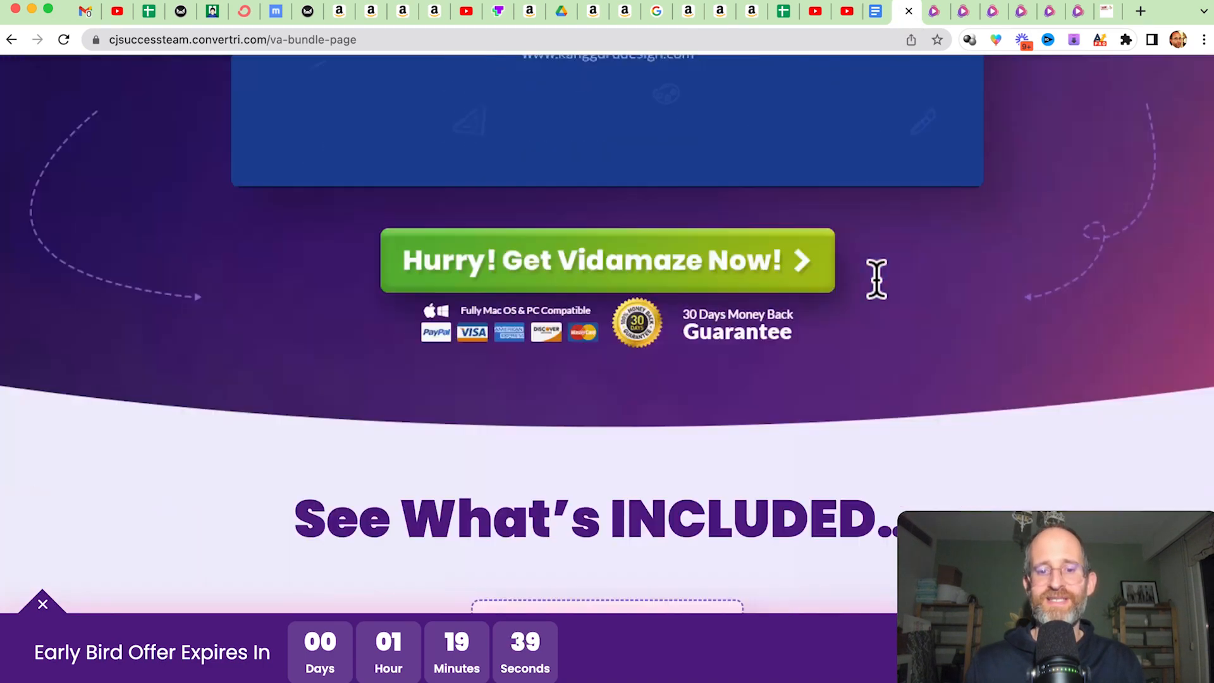
scroll(876, 278, down, 15)
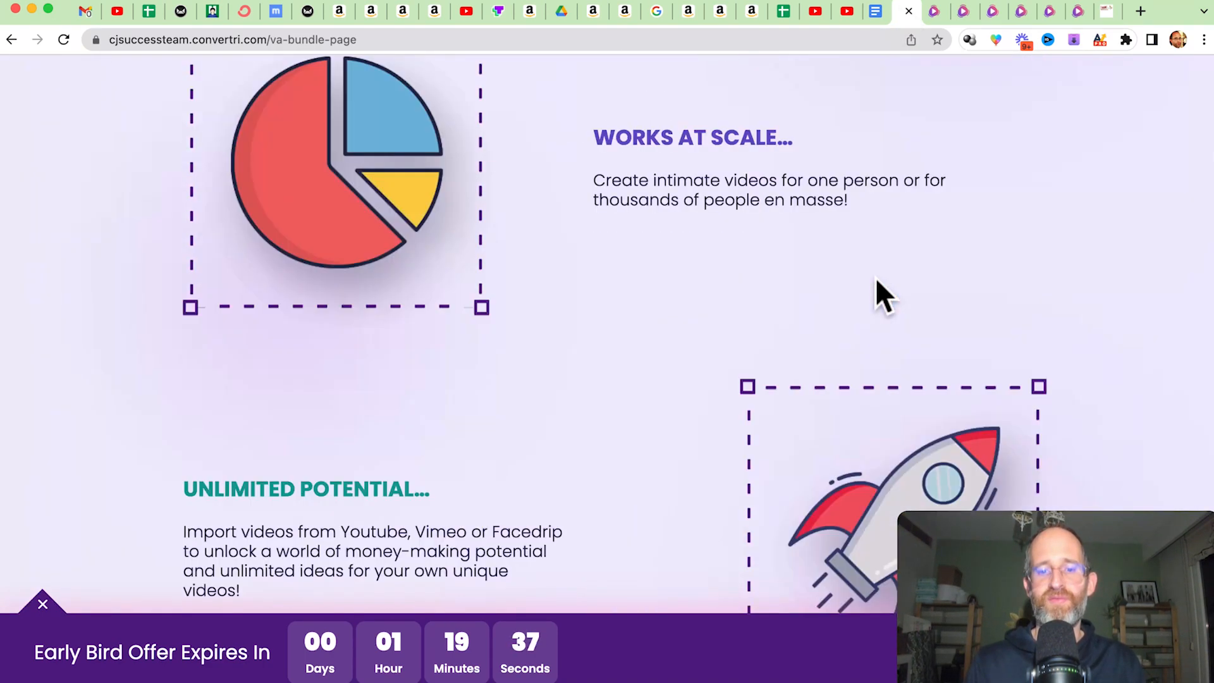
scroll(875, 277, down, 20)
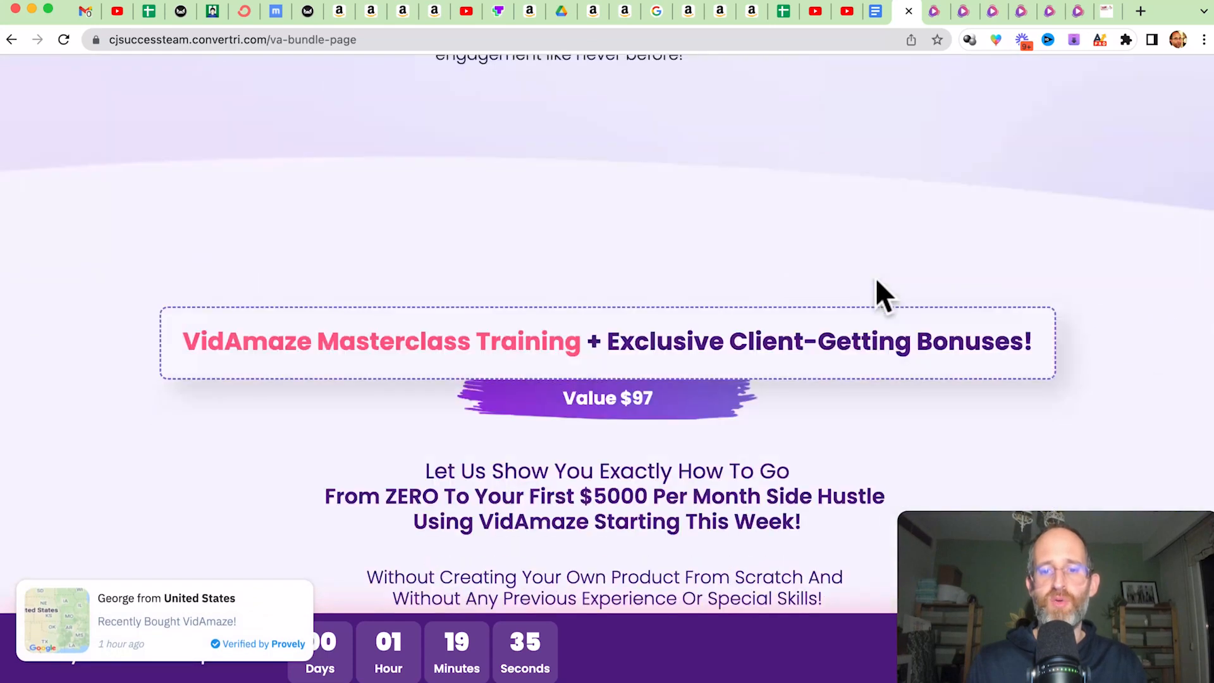
scroll(882, 295, down, 20)
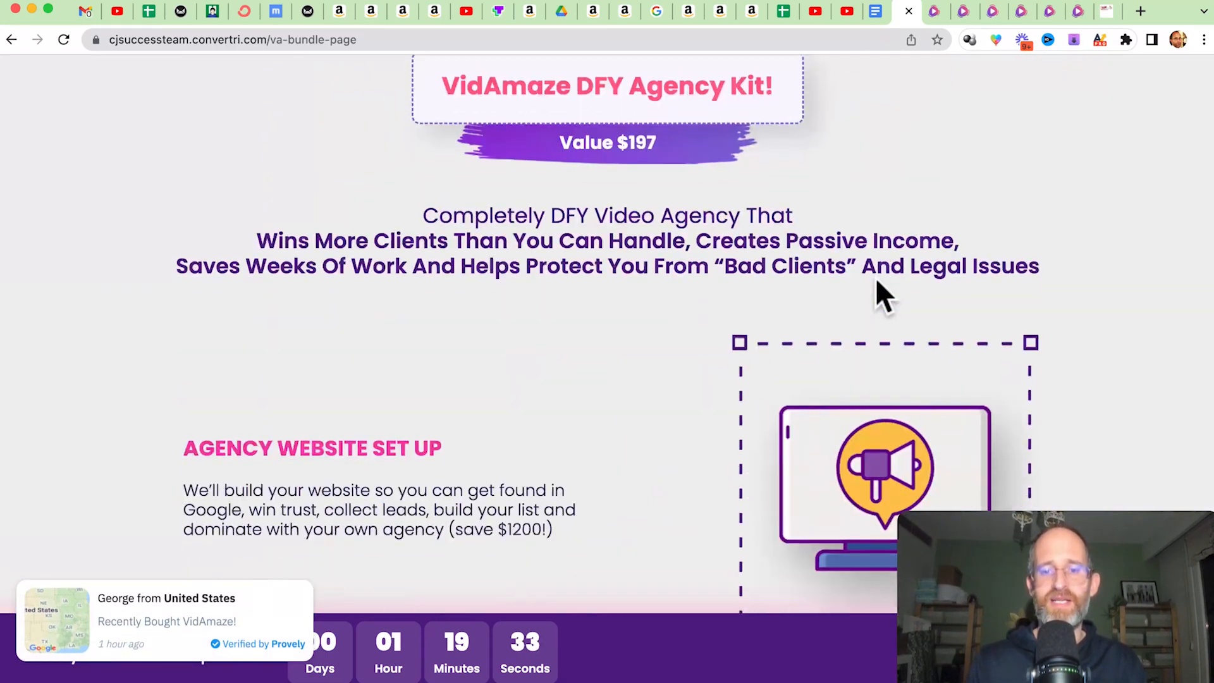
Compare the contents and prices of Bundle Deal #1 and Bundle Deal #2 in the bundle page's package section.
scroll(876, 281, down, 20)
scroll(876, 281, up, 8)
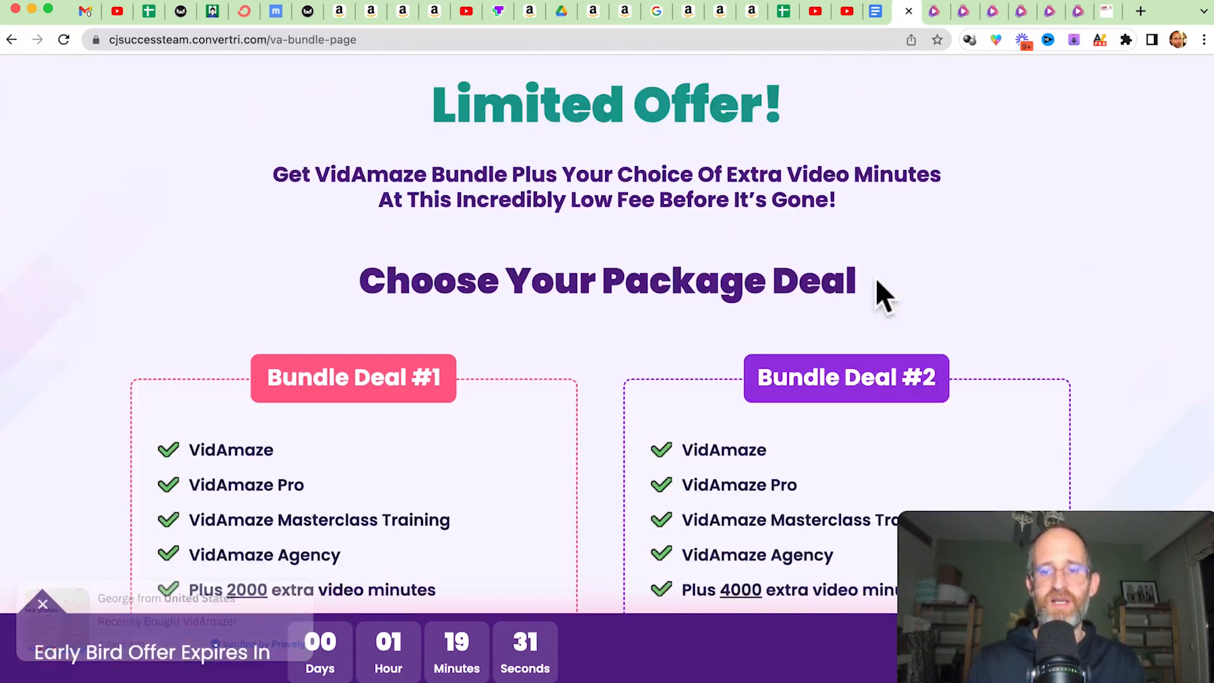
scroll(876, 282, down, 4)
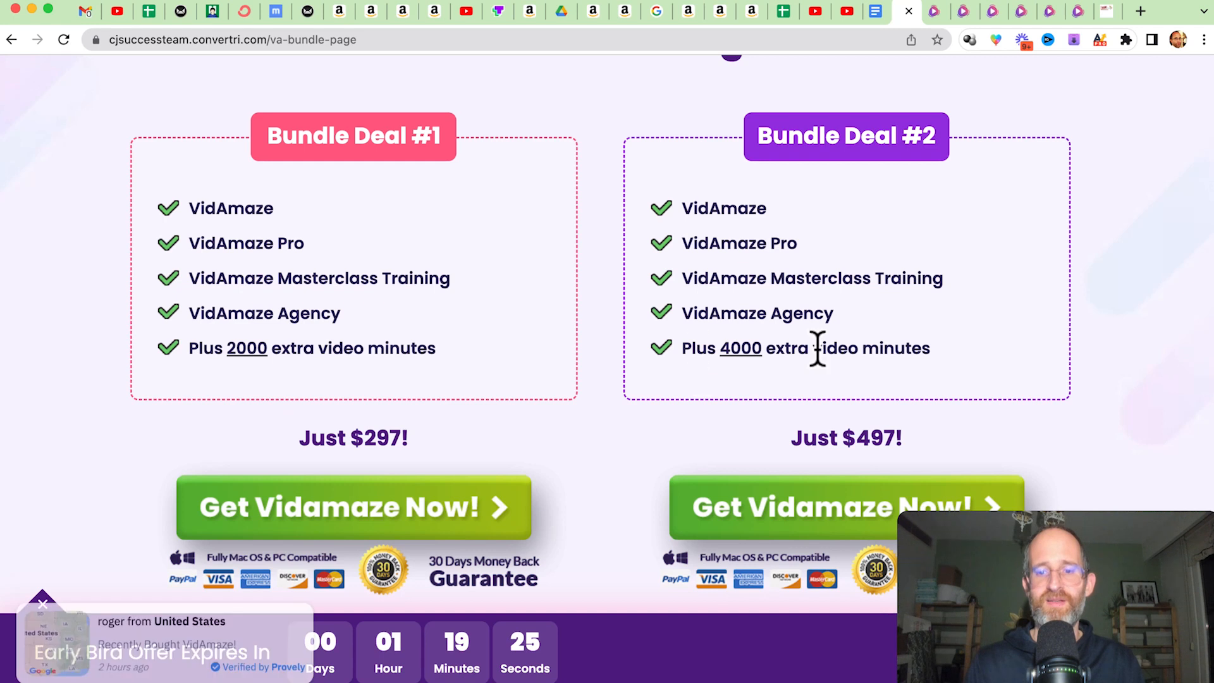
scroll(861, 480, down, 3)
scroll(862, 469, up, 5)
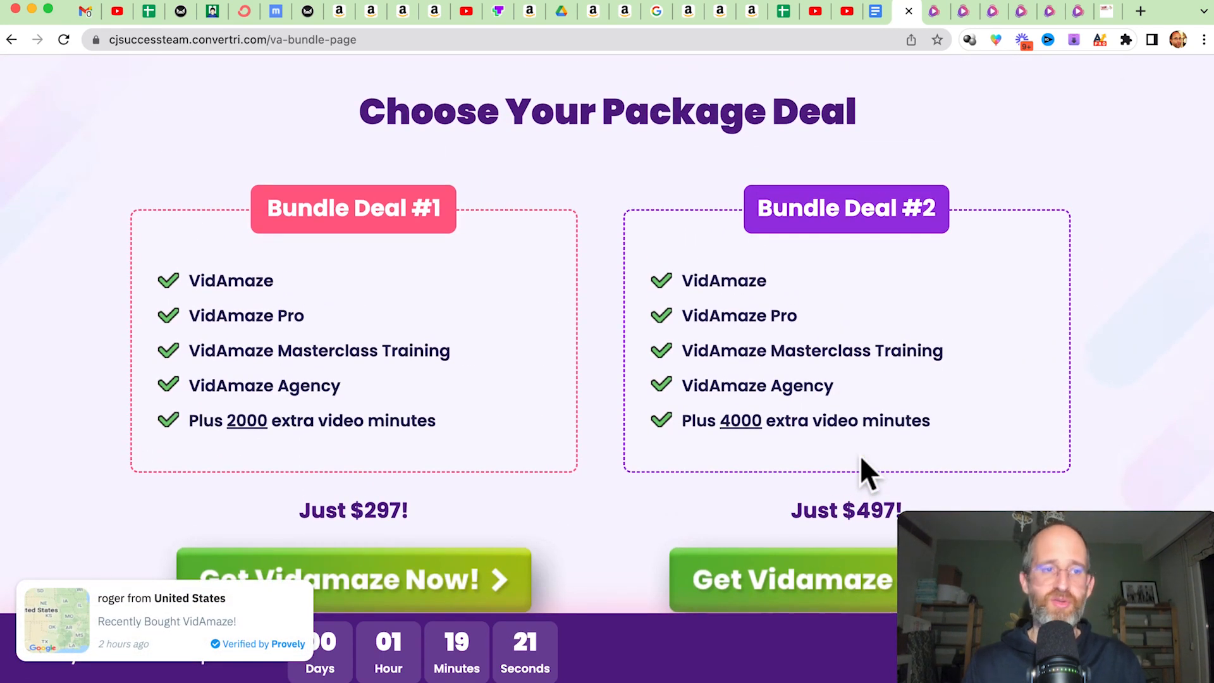